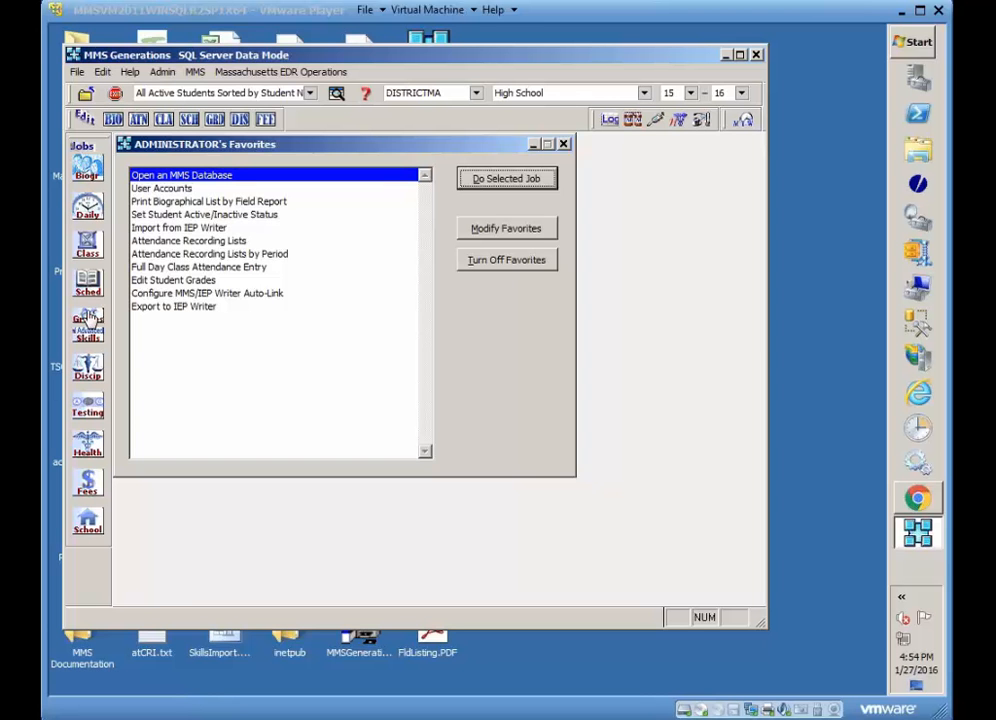
# Open the Edit Incidents job from the discipline editing jobs.
pyautogui.click(87, 370)
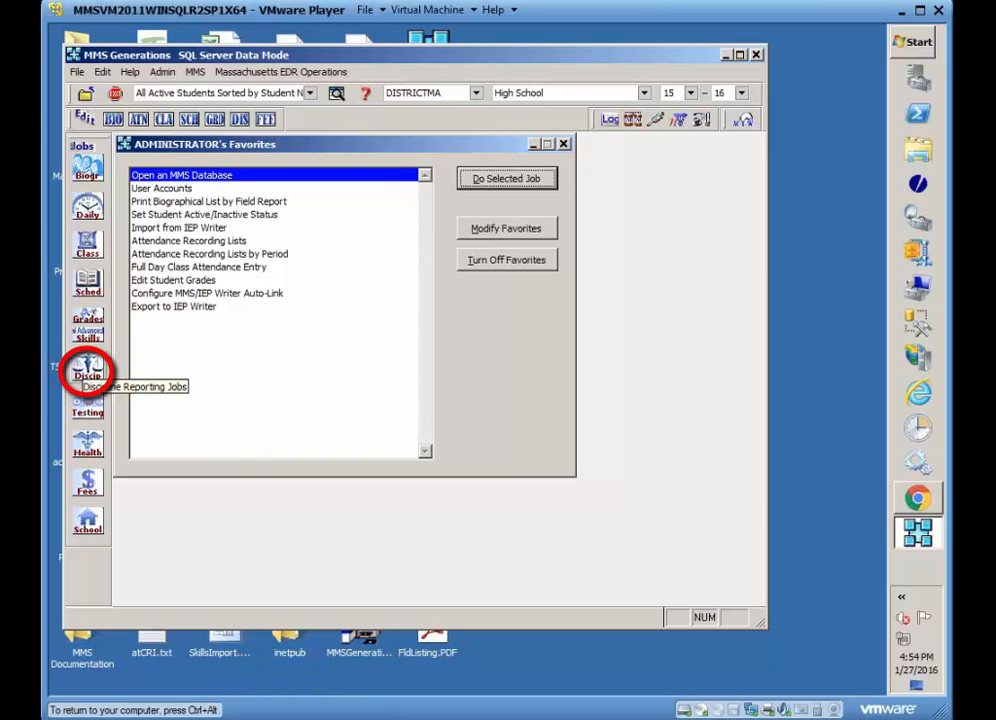
pyautogui.click(87, 370)
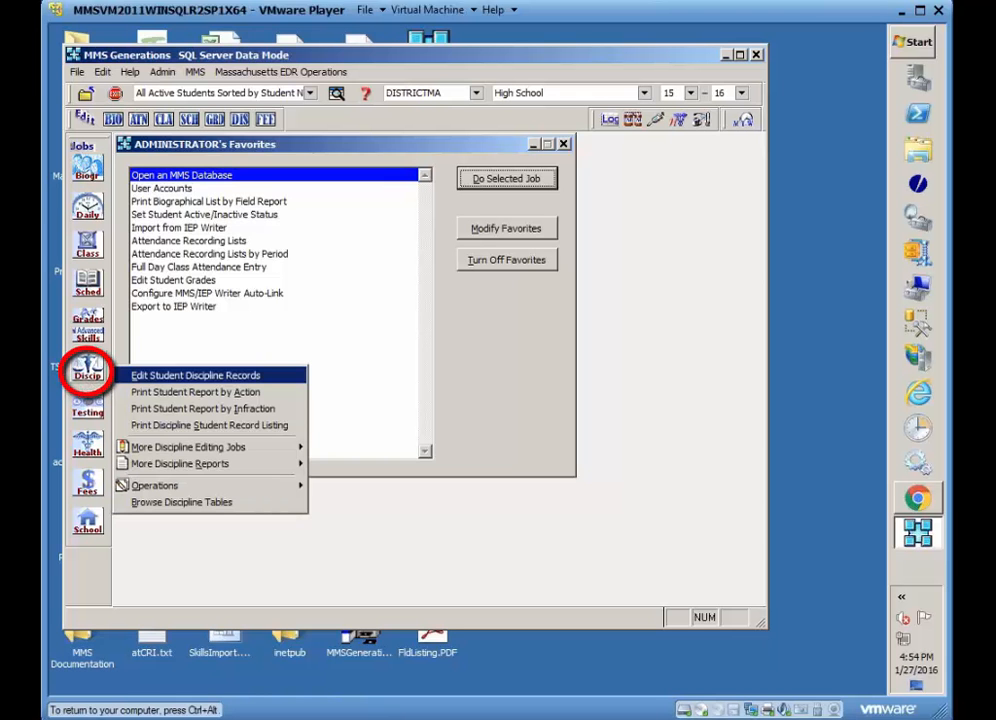
pyautogui.click(175, 448)
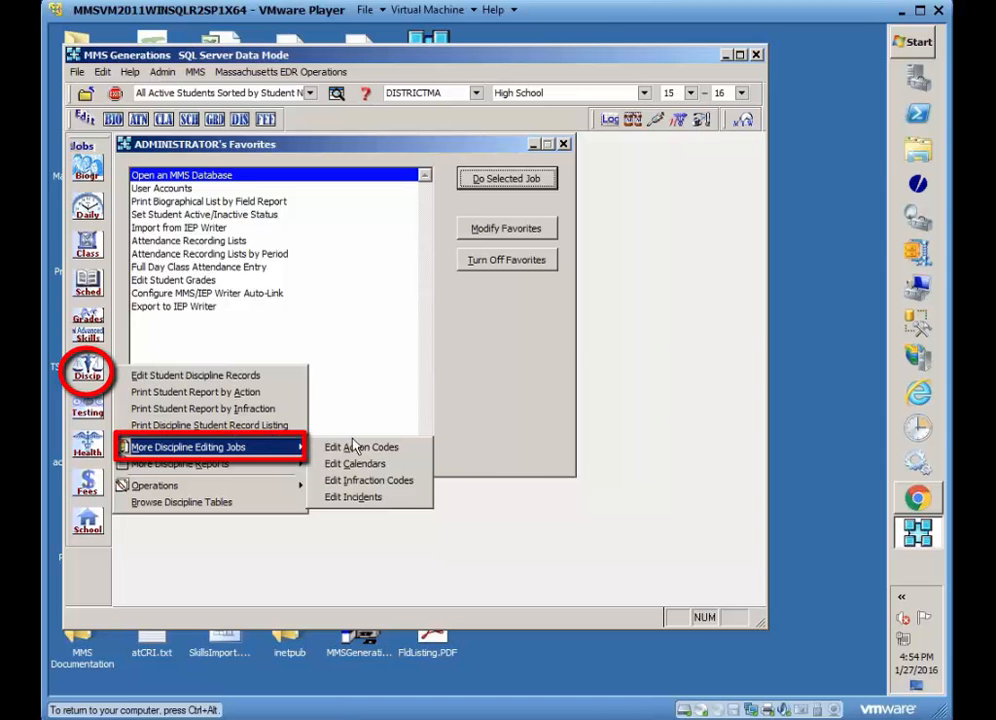
pyautogui.click(353, 496)
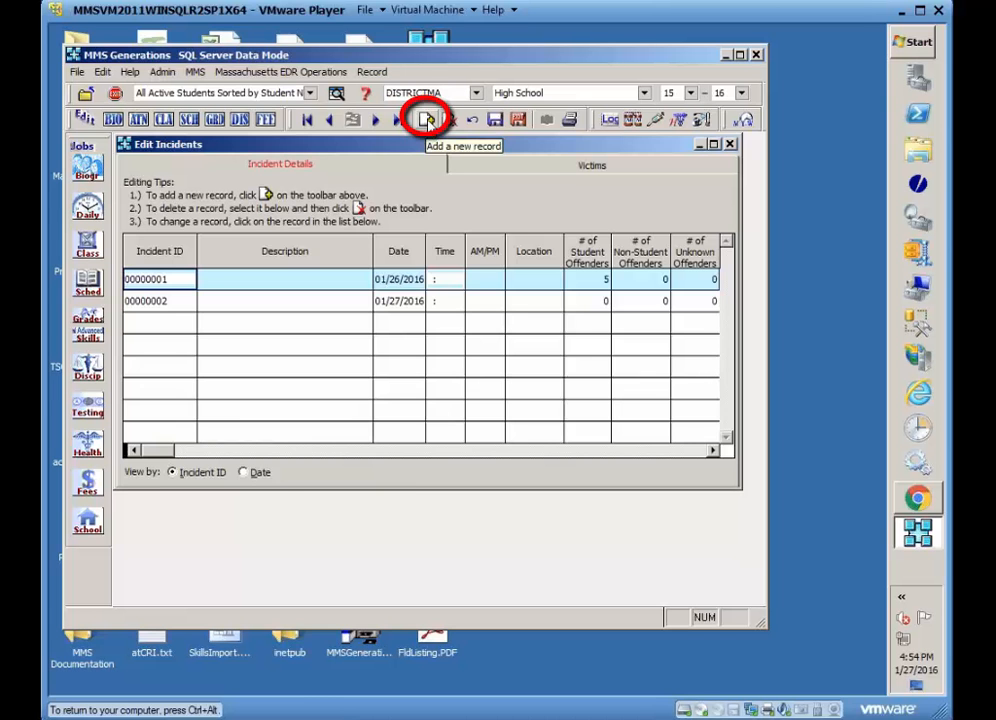
# Add a new incident record, entering 2016 as the partial ID and accepting the suggested next sequential number.
pyautogui.click(426, 121)
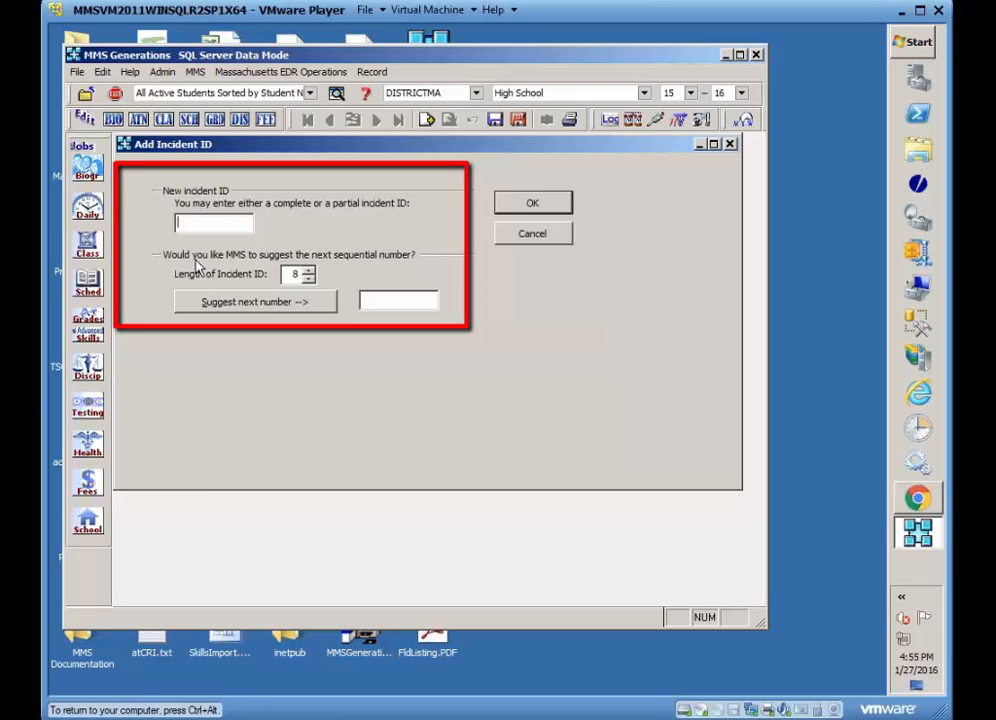
pyautogui.write('2016')
pyautogui.click(272, 310)
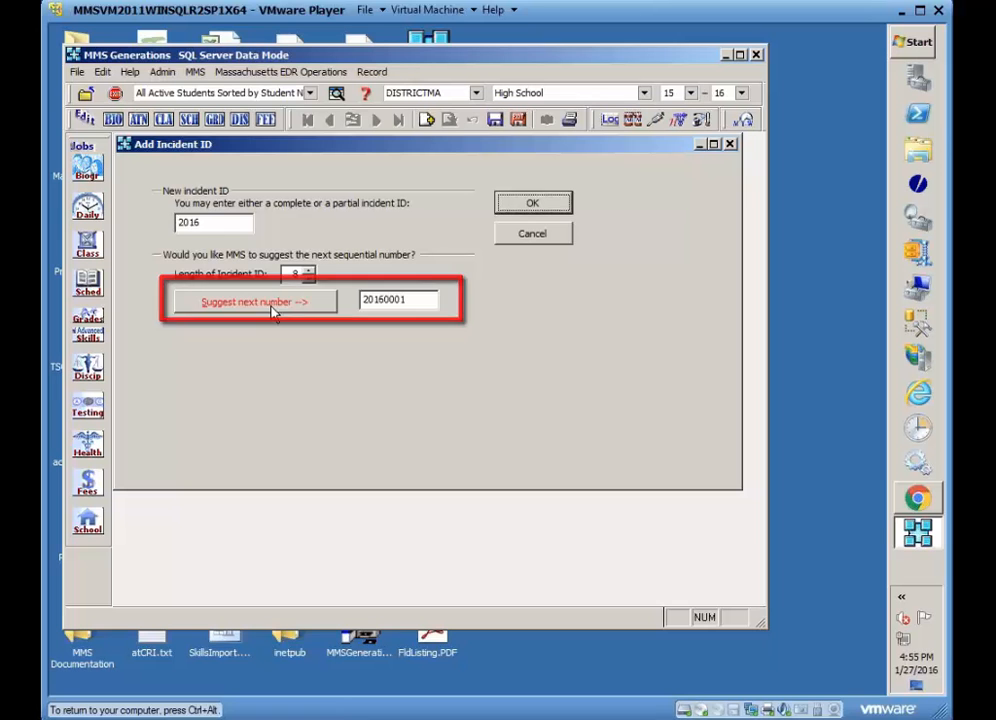
pyautogui.click(558, 204)
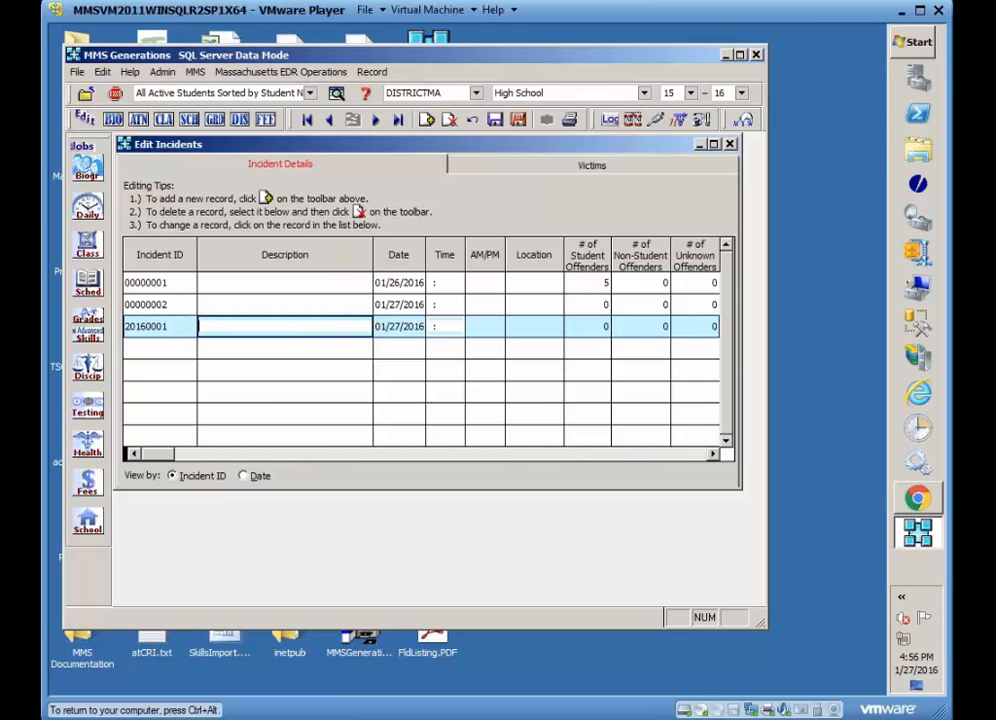
# Fill in the new incident's time as 16:56.
pyautogui.click(398, 327)
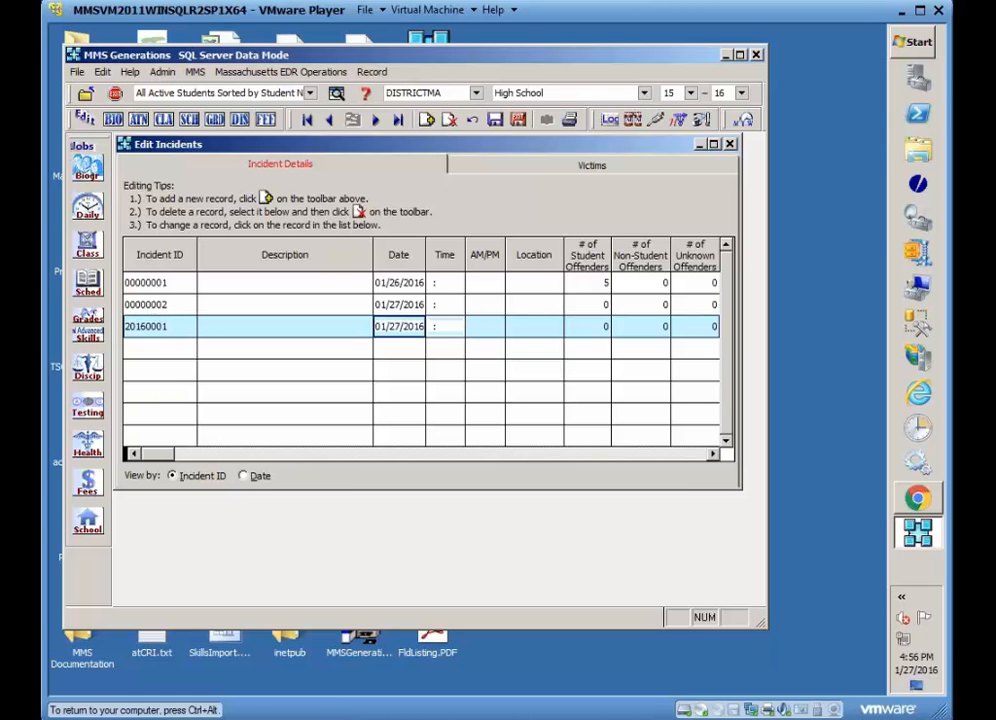
pyautogui.click(445, 327)
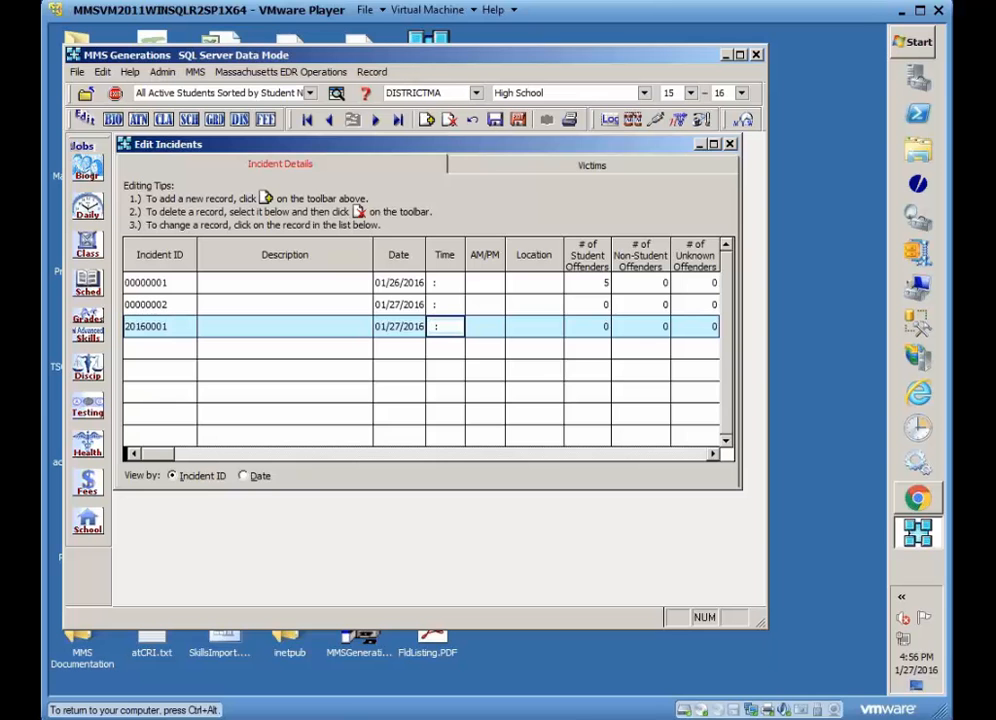
pyautogui.doubleClick(446, 329)
pyautogui.press('Tab')
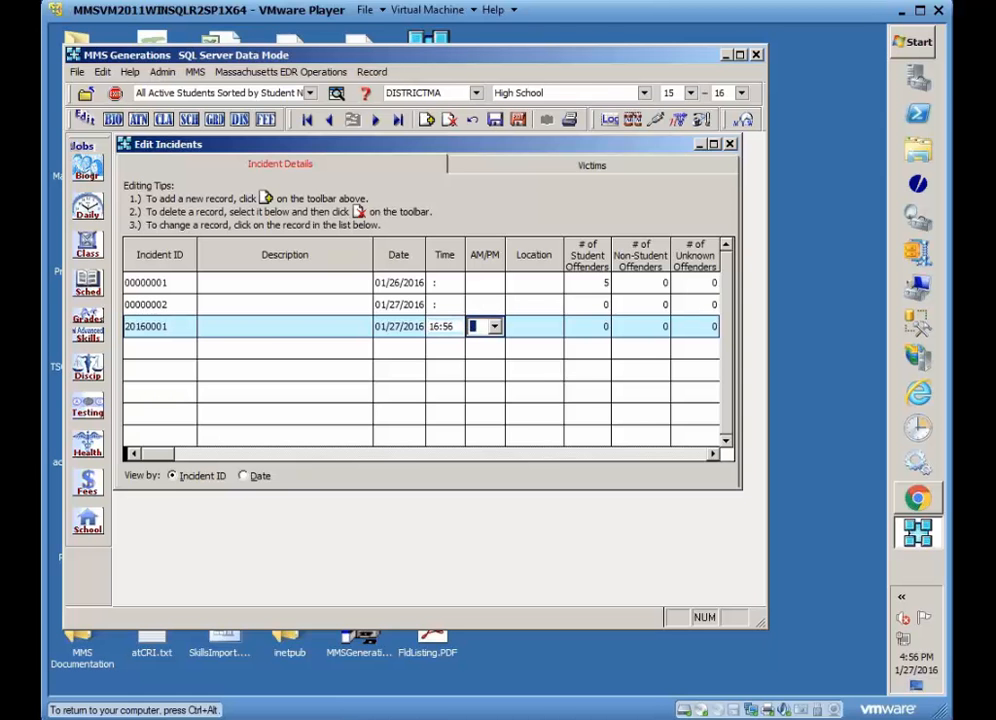
pyautogui.press('Tab')
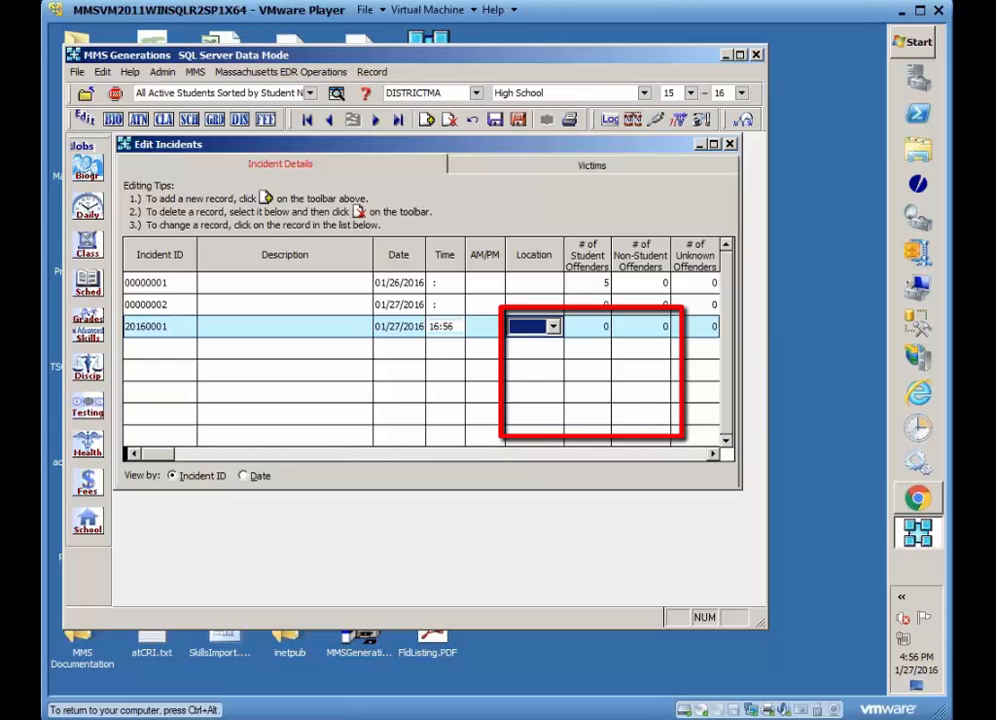
# Set the new incident's location to CAF (Cafe/Study).
pyautogui.click(553, 326)
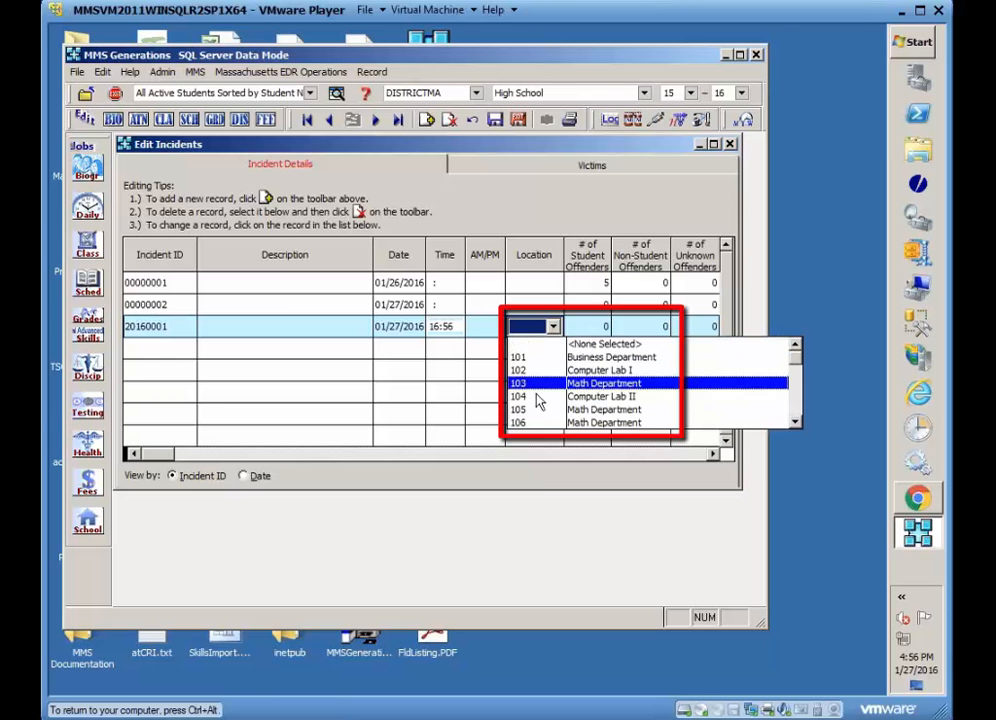
pyautogui.click(795, 424)
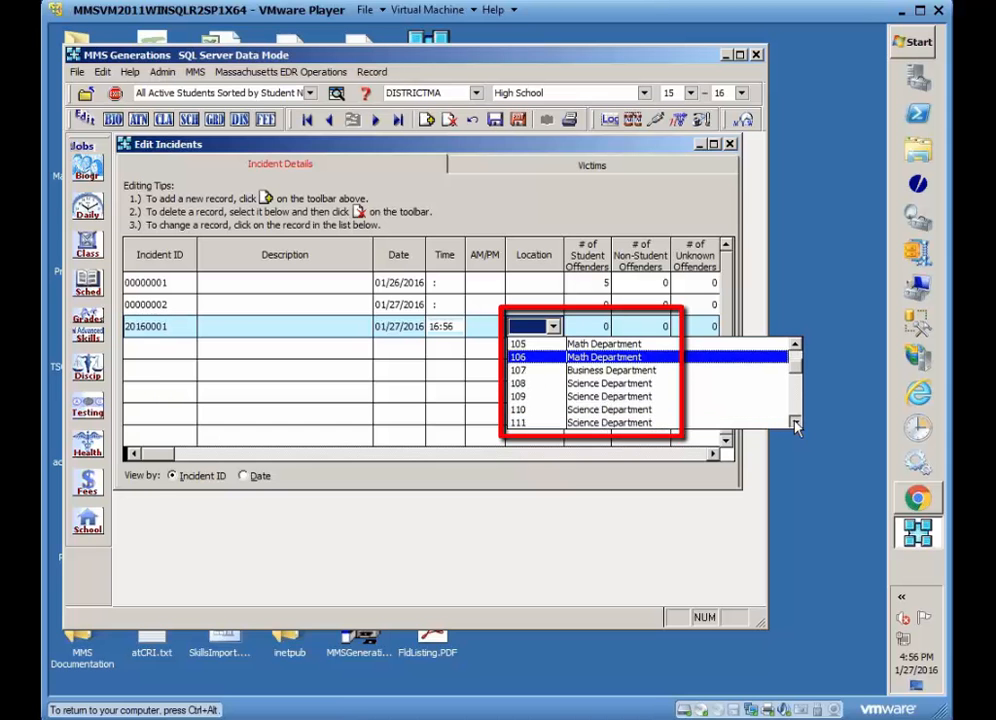
pyautogui.click(796, 424)
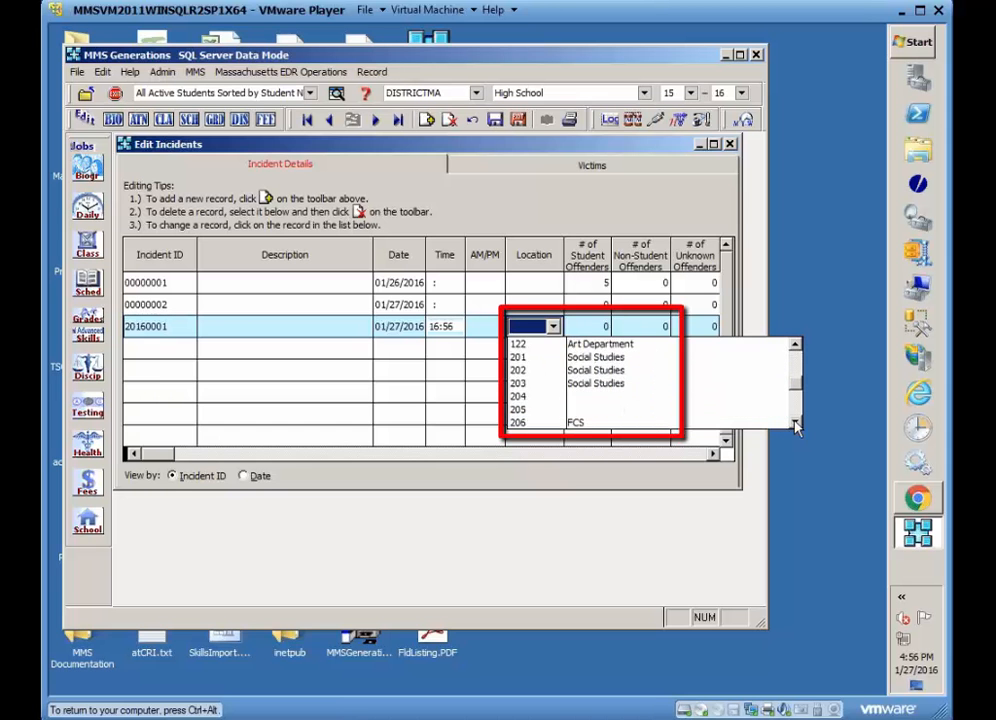
pyautogui.click(796, 424)
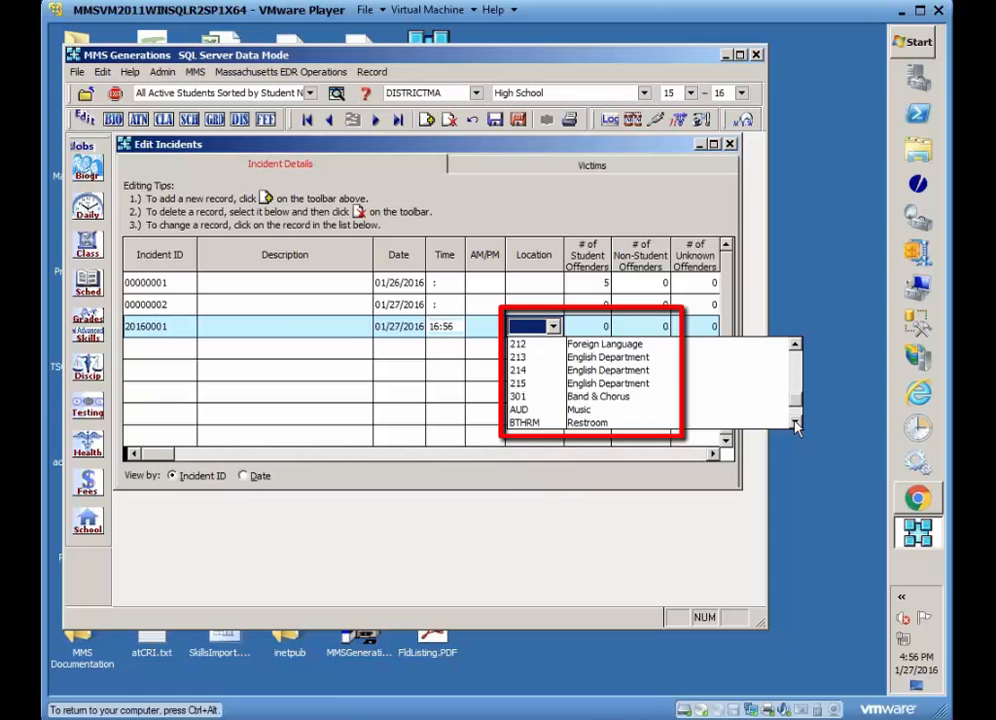
pyautogui.click(796, 424)
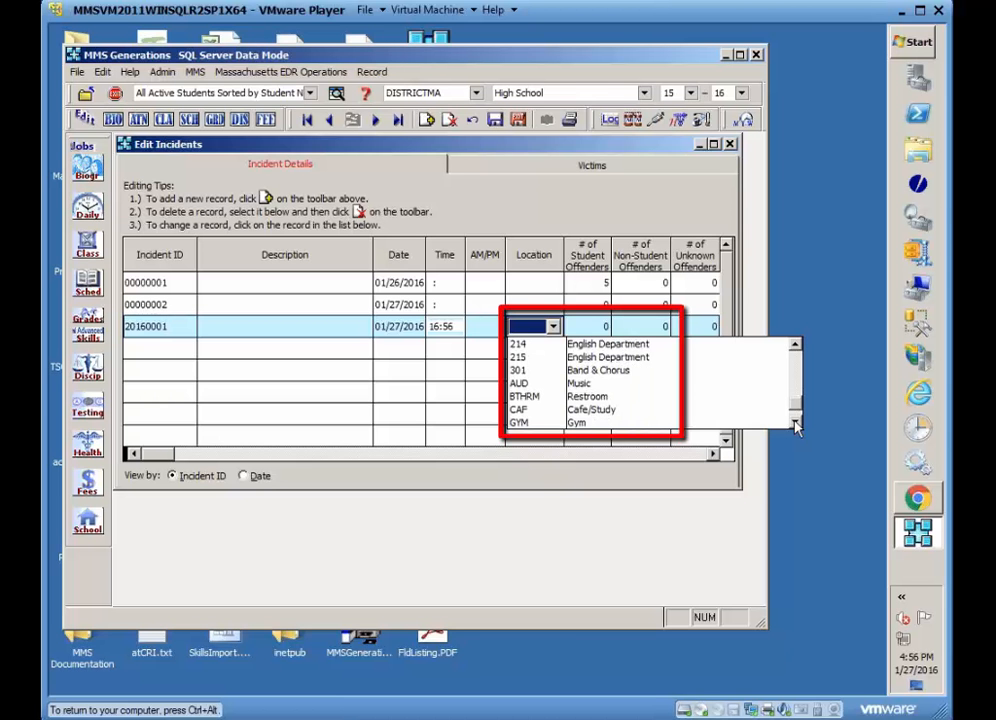
pyautogui.click(796, 424)
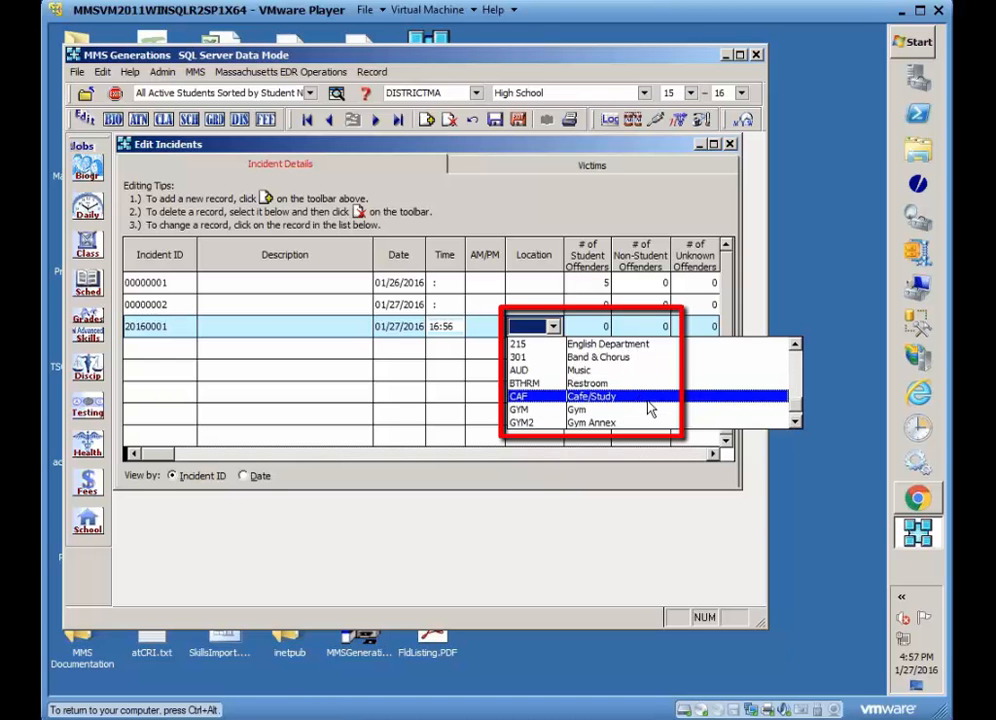
pyautogui.click(796, 422)
pyautogui.click(796, 422)
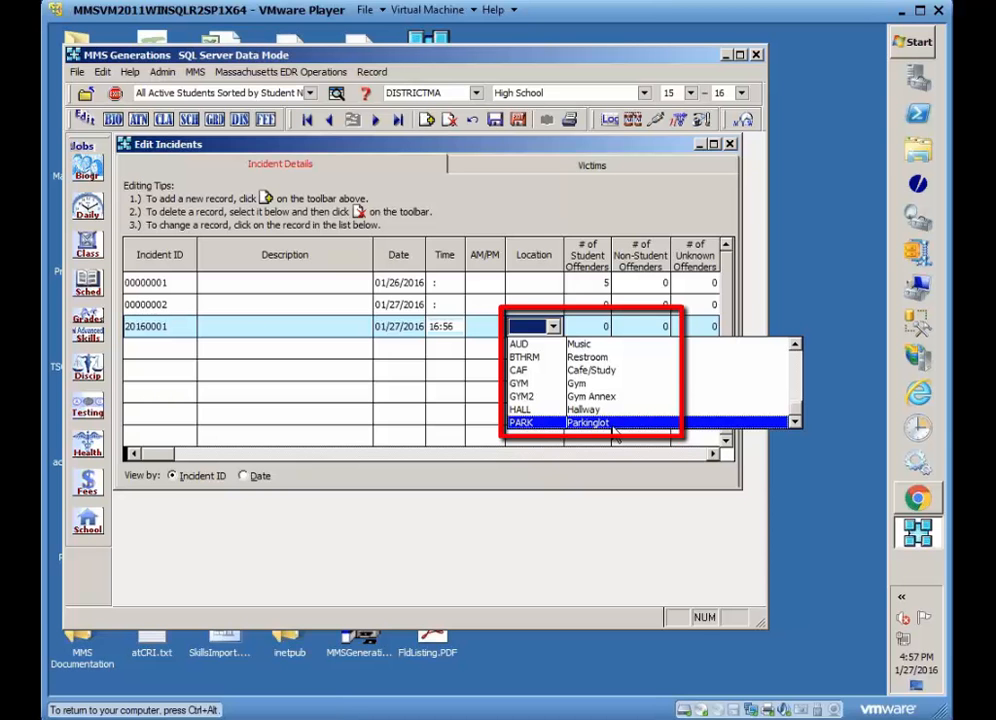
pyautogui.click(612, 372)
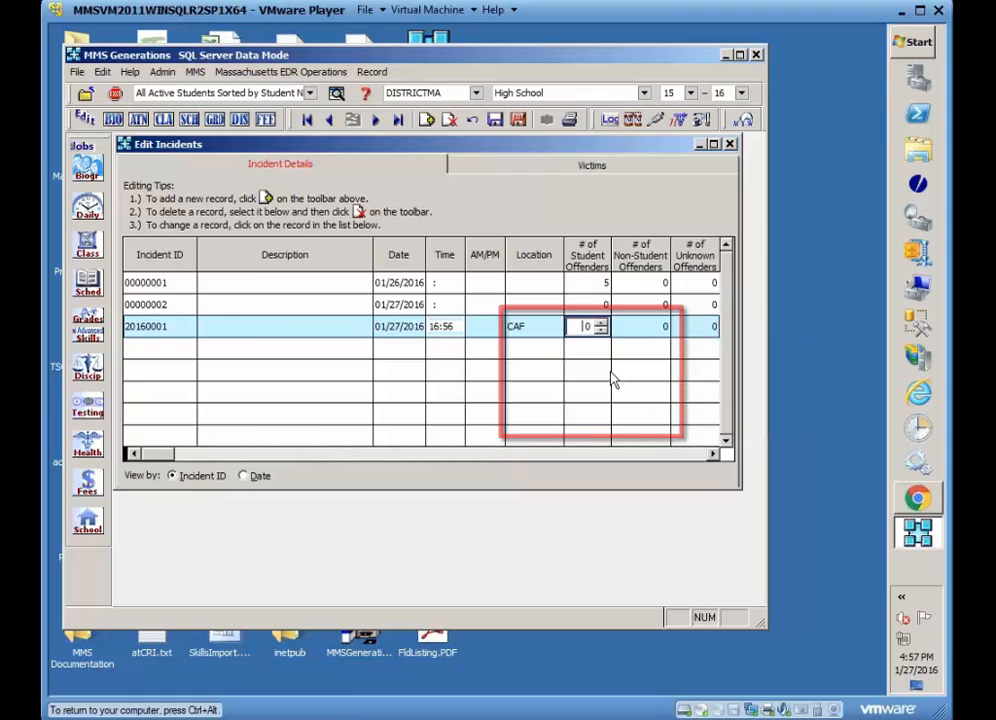
# Set the new incident's number of student offenders to 3.
pyautogui.click(712, 454)
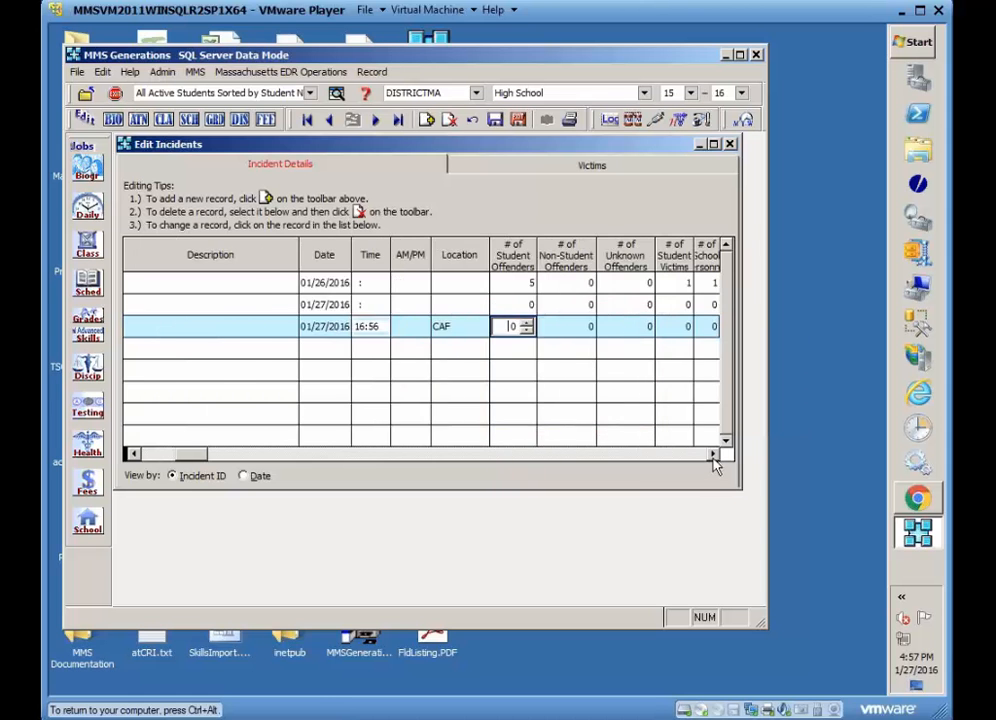
pyautogui.click(712, 454)
pyautogui.click(712, 454)
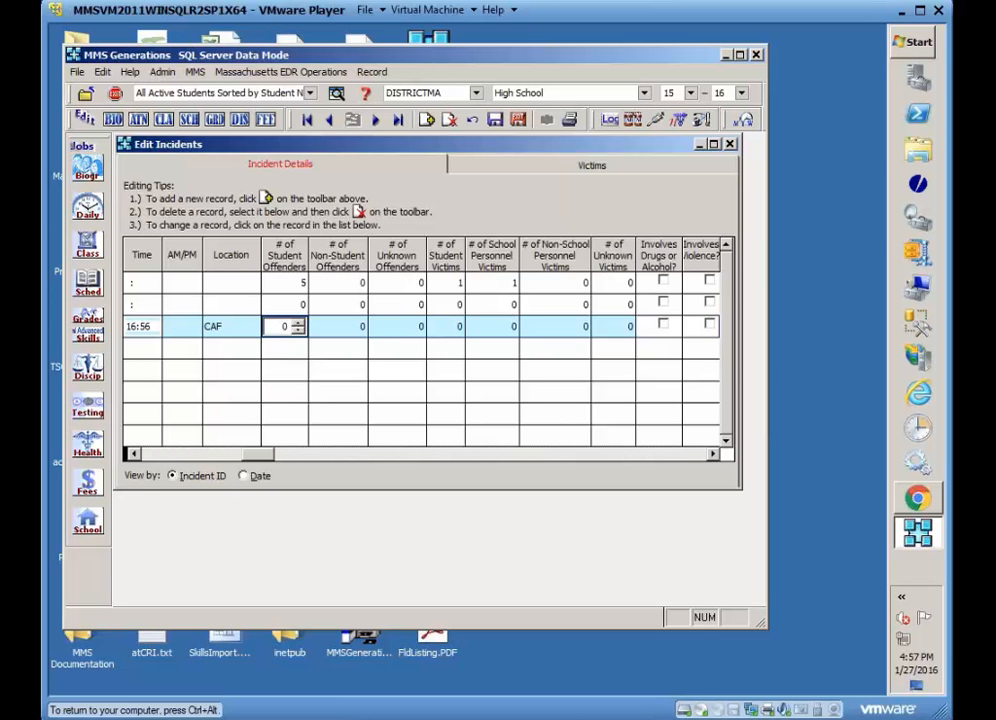
pyautogui.click(298, 323)
pyautogui.click(298, 323)
pyautogui.click(298, 323)
pyautogui.click(135, 455)
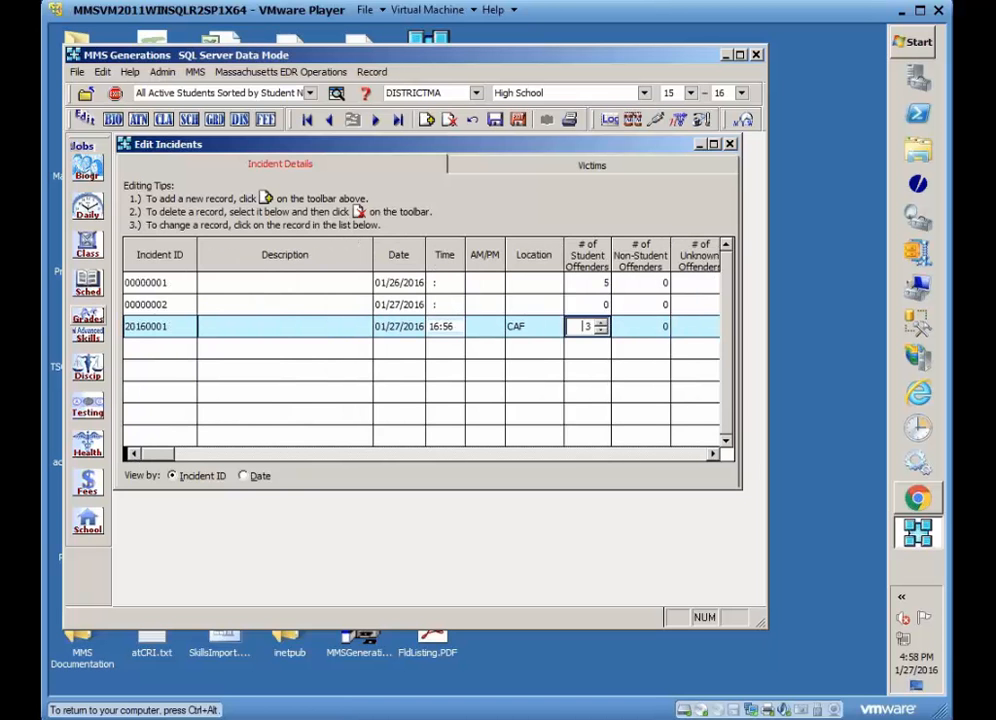
pyautogui.click(712, 454)
pyautogui.click(712, 454)
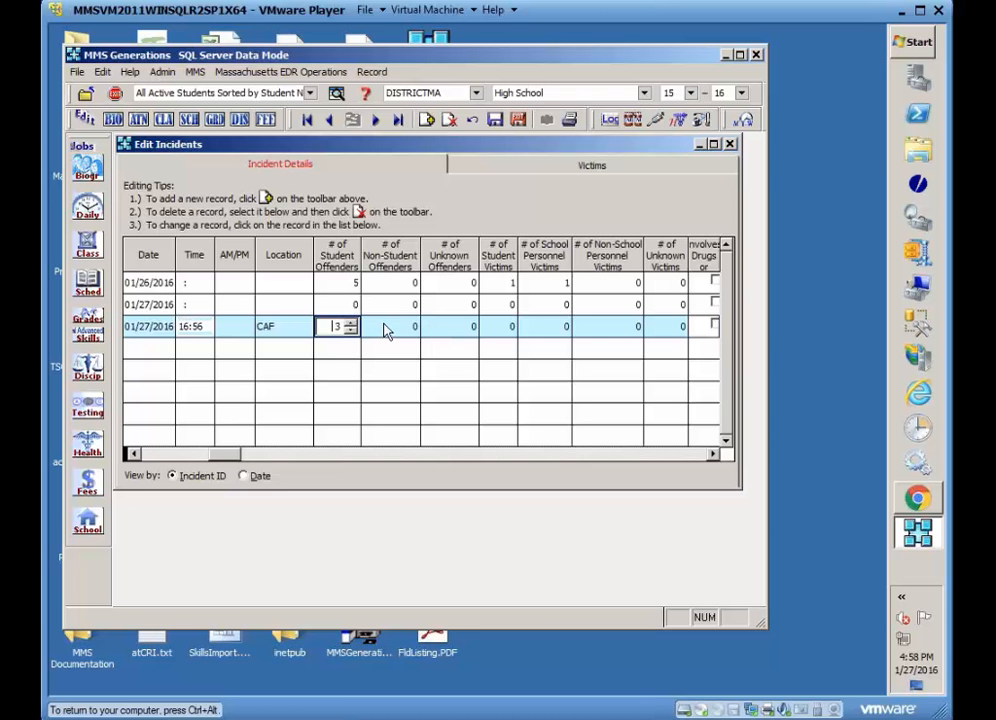
# Set the number of student victims and school personnel victims to 1 each for the new incident.
pyautogui.click(460, 333)
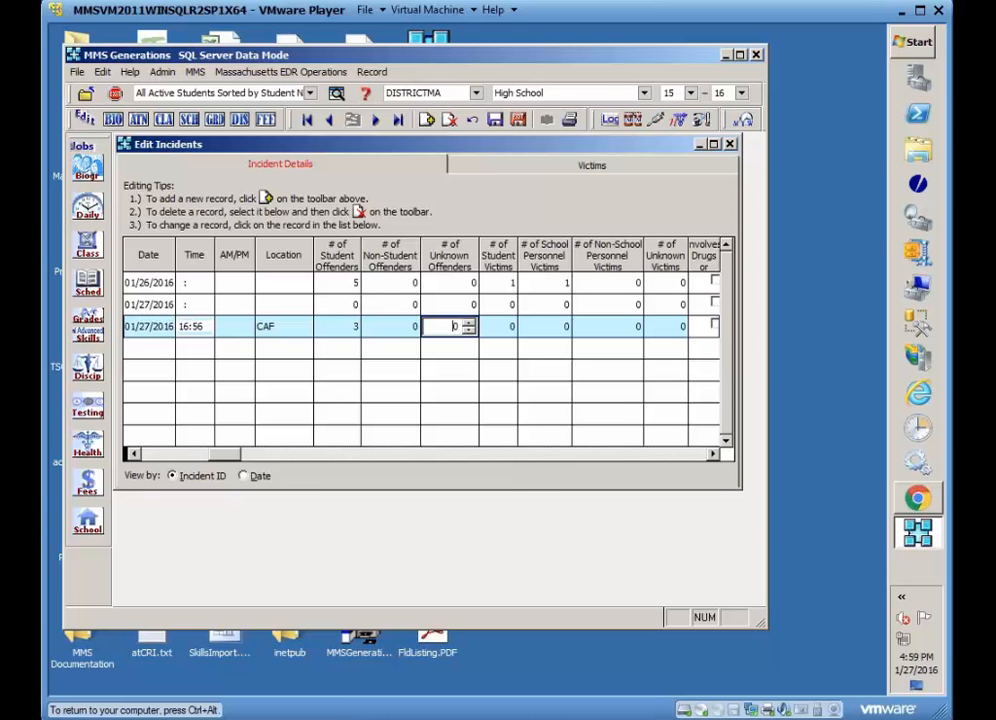
pyautogui.click(490, 326)
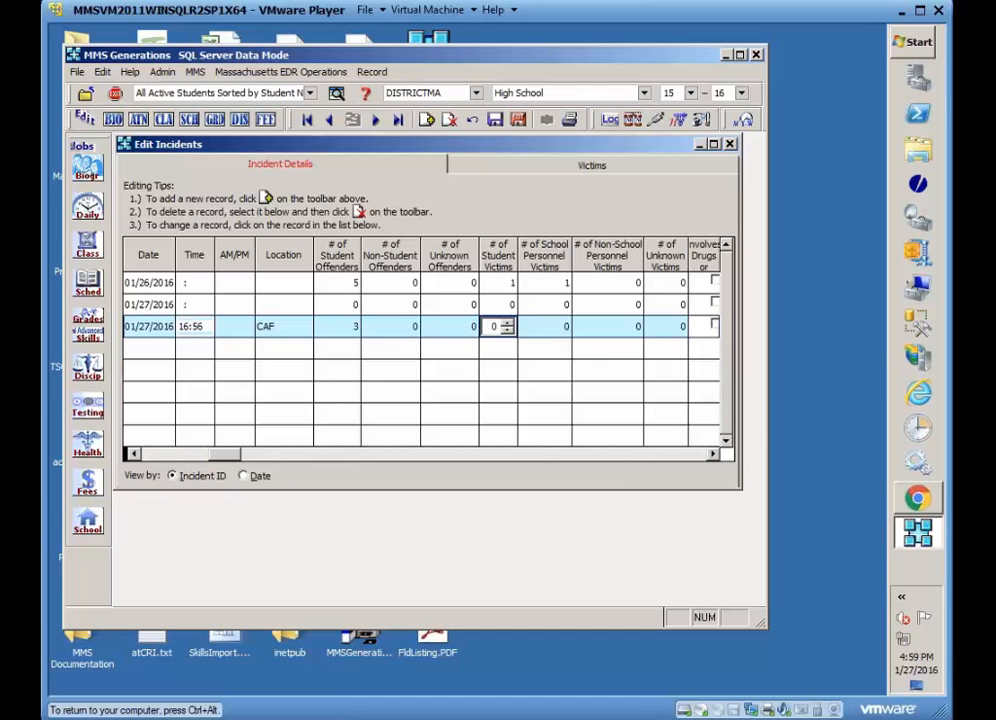
pyautogui.click(507, 324)
pyautogui.press('Tab')
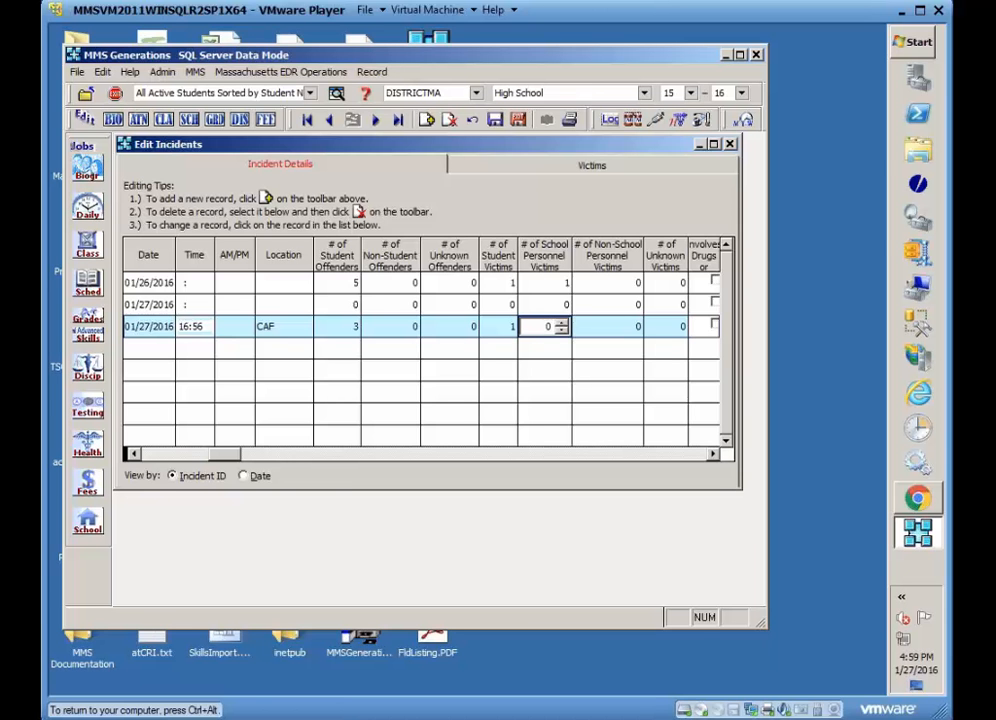
pyautogui.click(561, 324)
pyautogui.press('Tab')
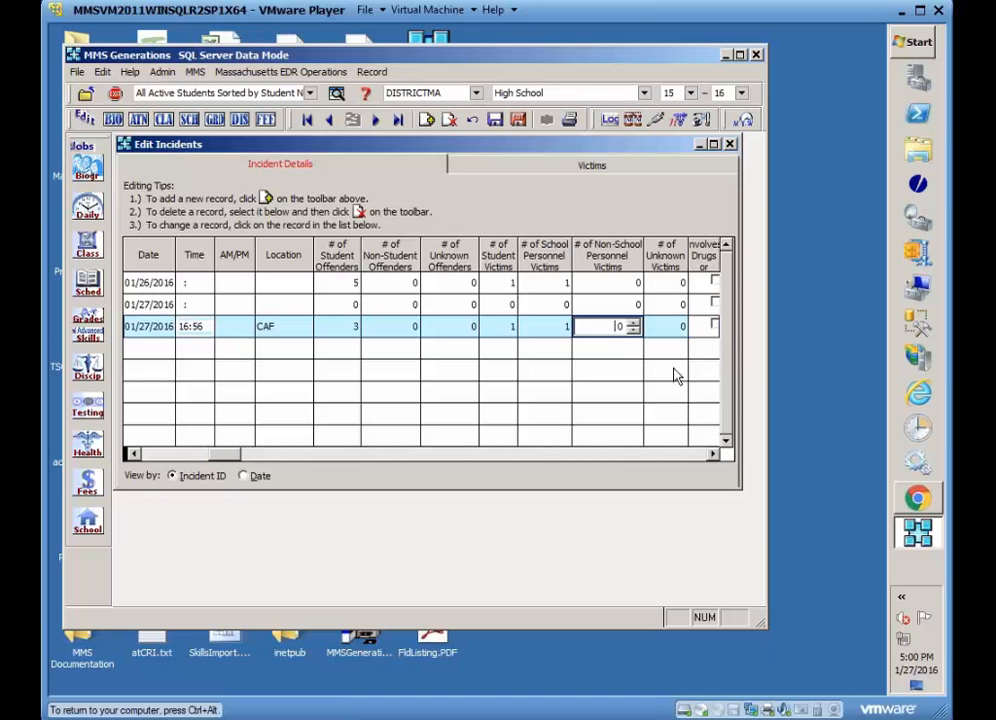
# Review the new incident's remaining columns, from the involvement checkboxes through the SIF fields.
pyautogui.press('Tab')
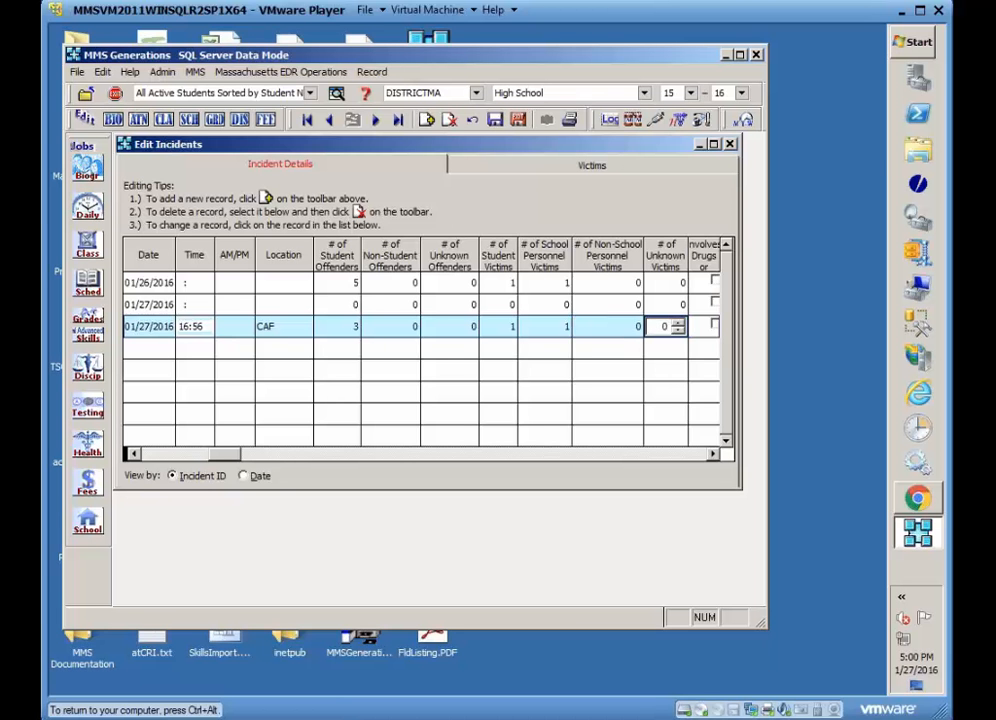
pyautogui.click(715, 457)
pyautogui.click(715, 457)
pyautogui.click(715, 457)
pyautogui.click(715, 457)
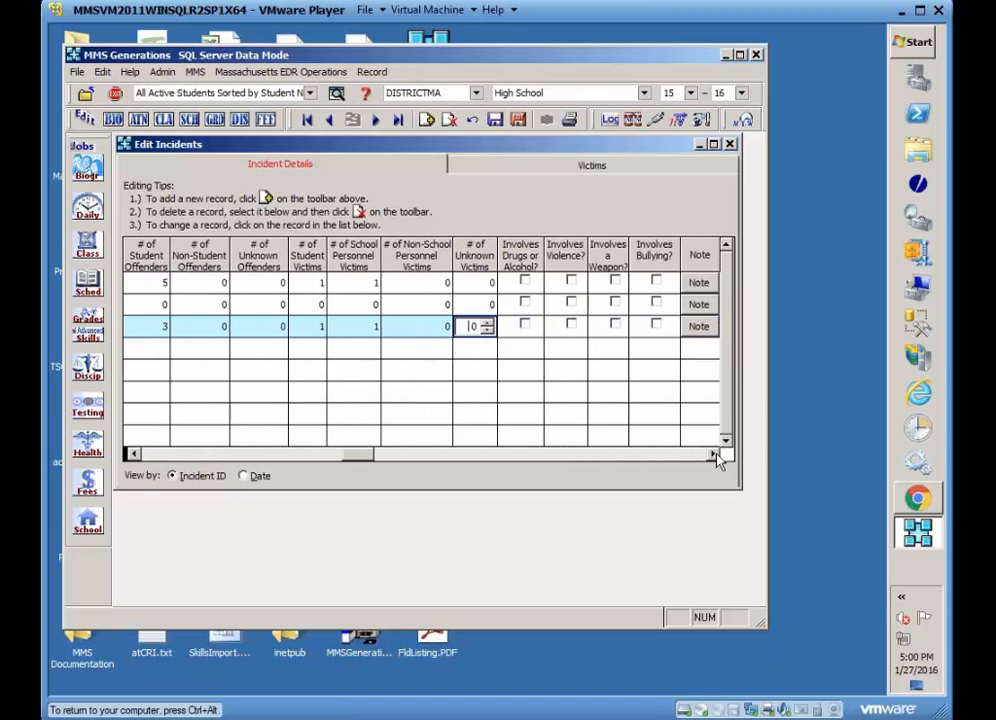
pyautogui.click(715, 457)
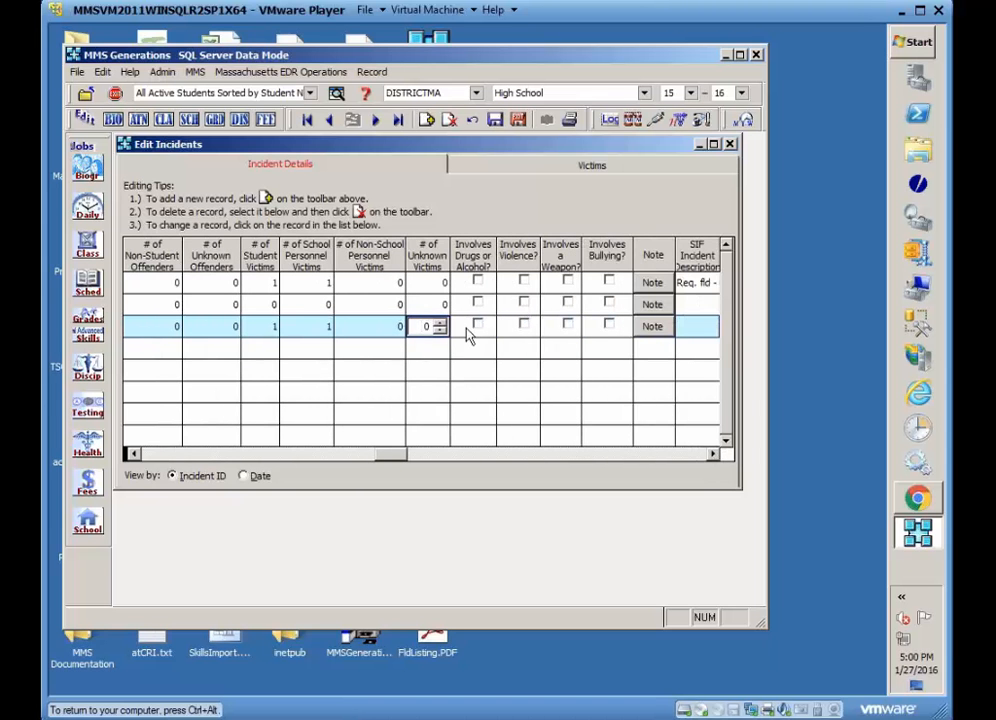
pyautogui.click(469, 337)
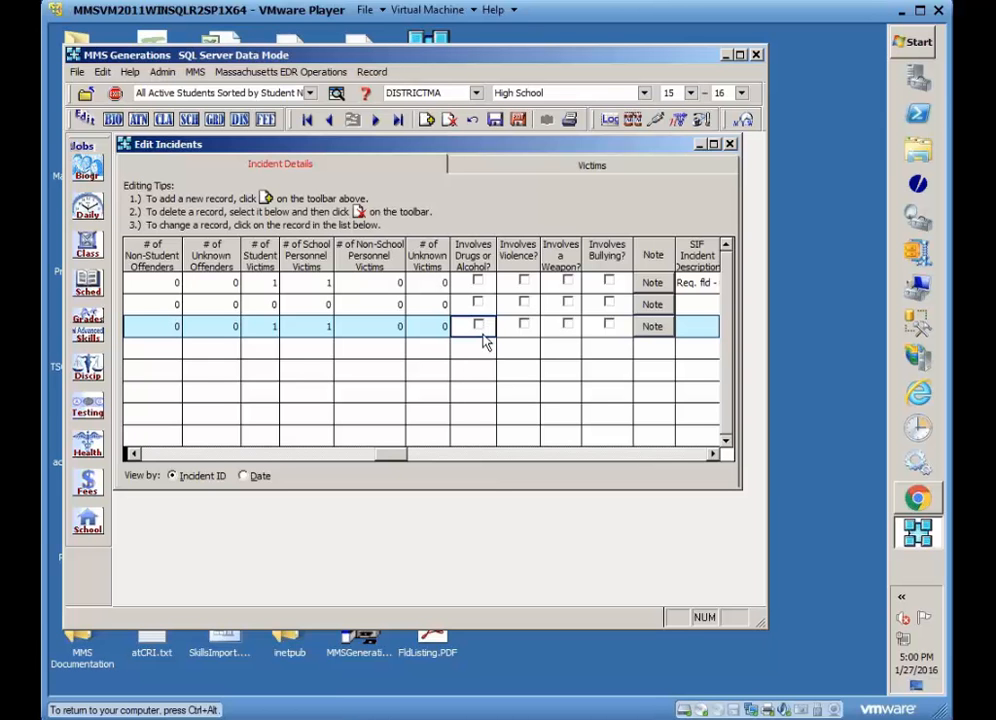
pyautogui.click(712, 454)
pyautogui.click(712, 454)
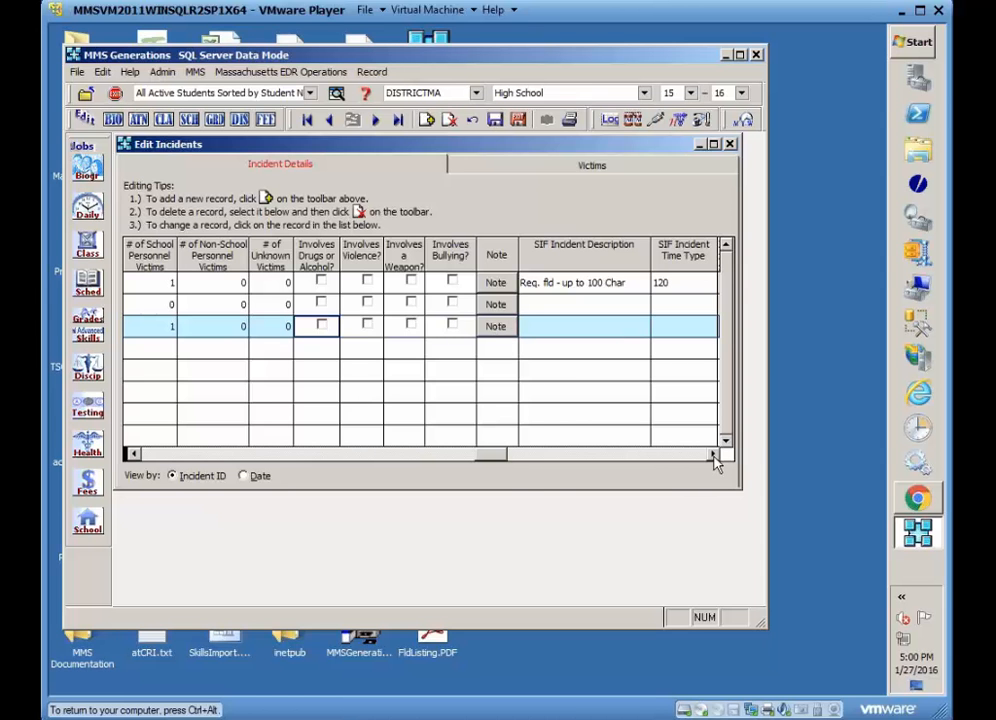
pyautogui.click(620, 326)
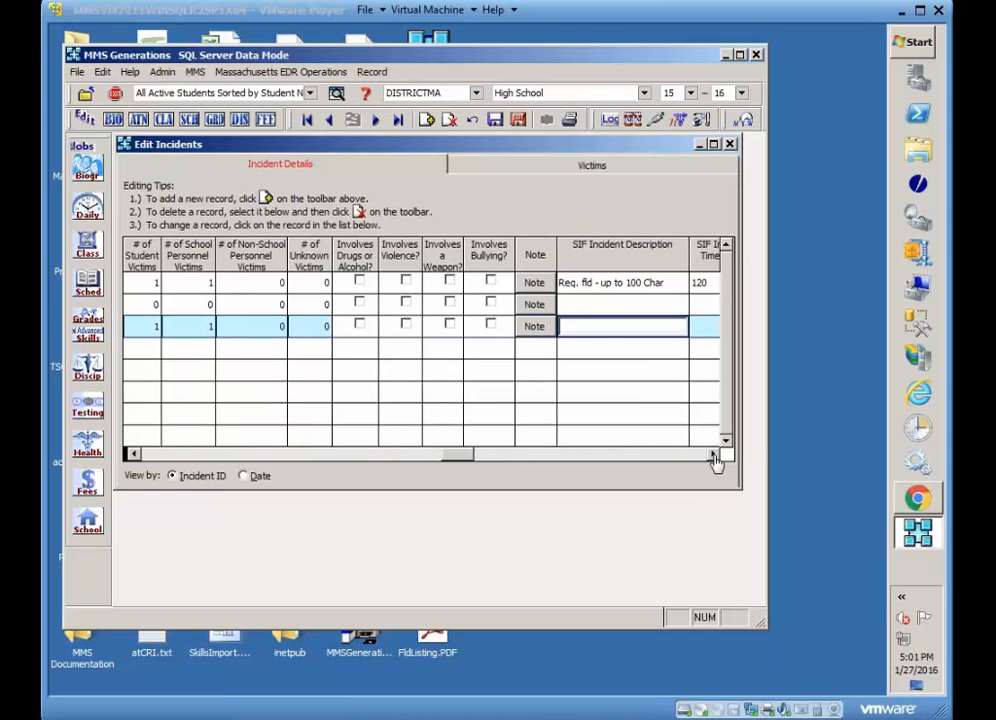
pyautogui.click(713, 455)
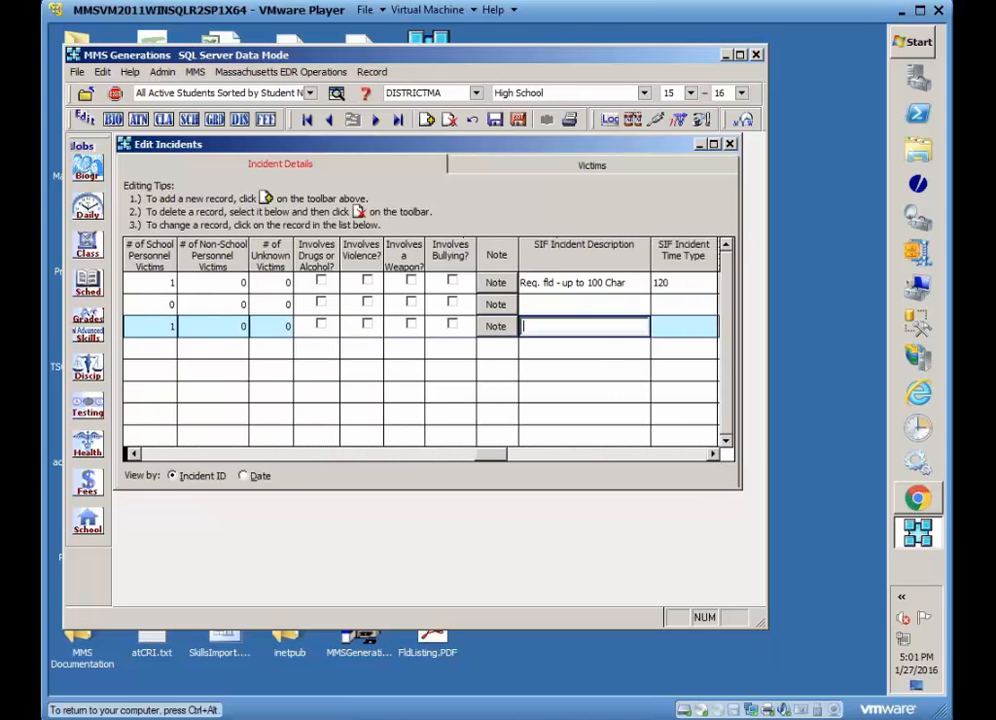
pyautogui.click(713, 455)
pyautogui.click(713, 455)
pyautogui.click(713, 455)
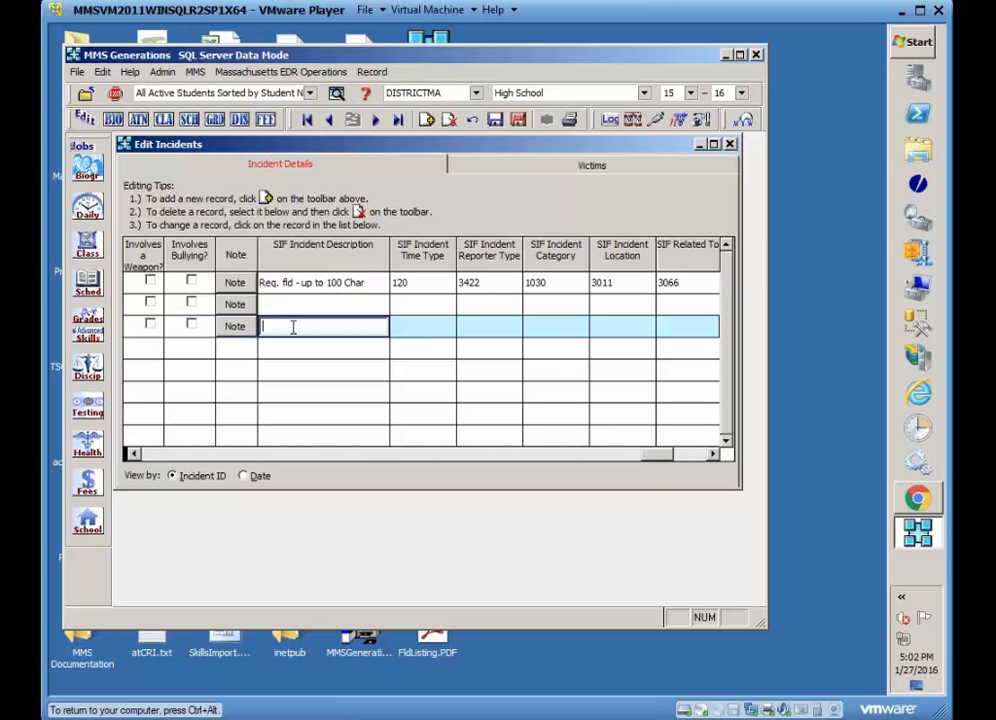
# Set the new incident's SIF incident time type to 120 (During class) and SIF reporter type to 0126 (Student).
pyautogui.click(442, 327)
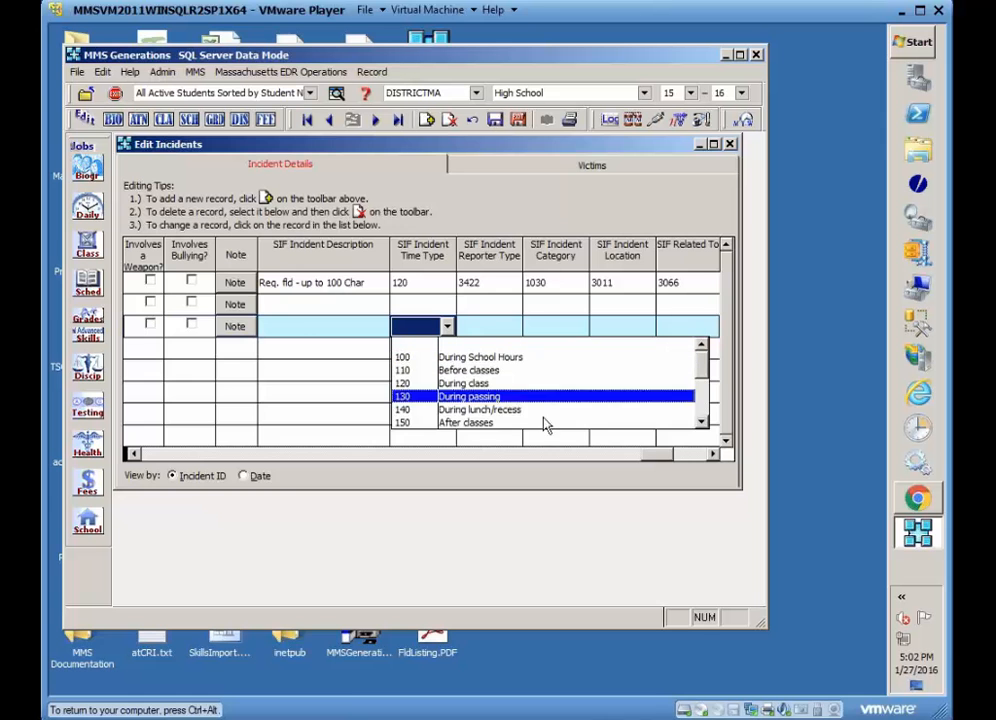
pyautogui.click(703, 422)
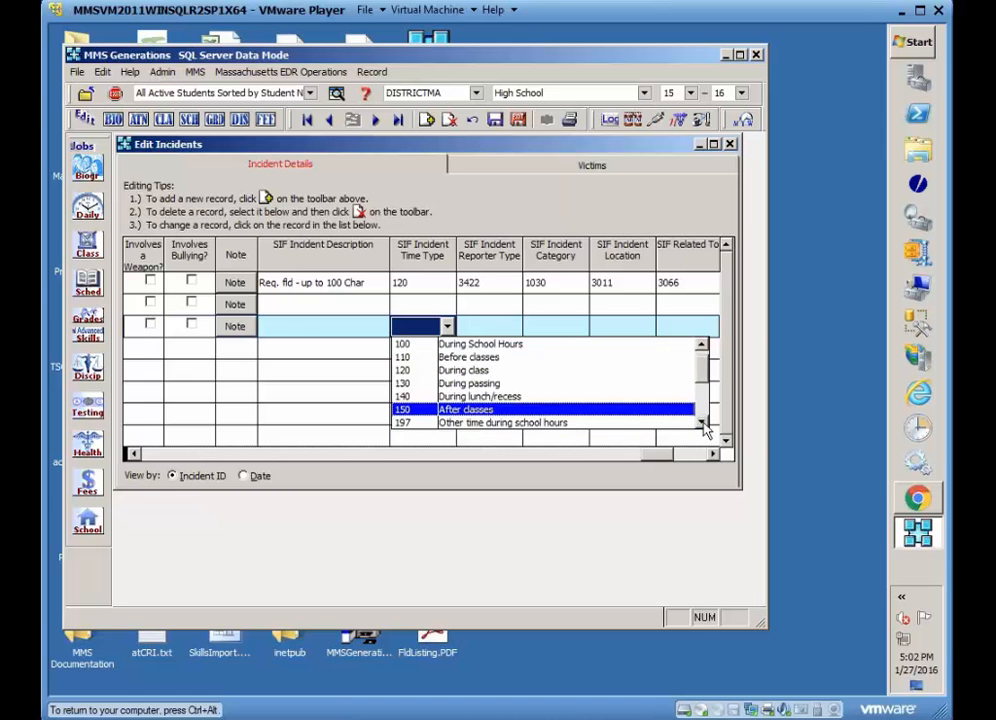
pyautogui.click(703, 422)
pyautogui.click(703, 422)
pyautogui.click(703, 422)
pyautogui.click(703, 422)
pyautogui.click(703, 422)
pyautogui.click(703, 422)
pyautogui.click(703, 422)
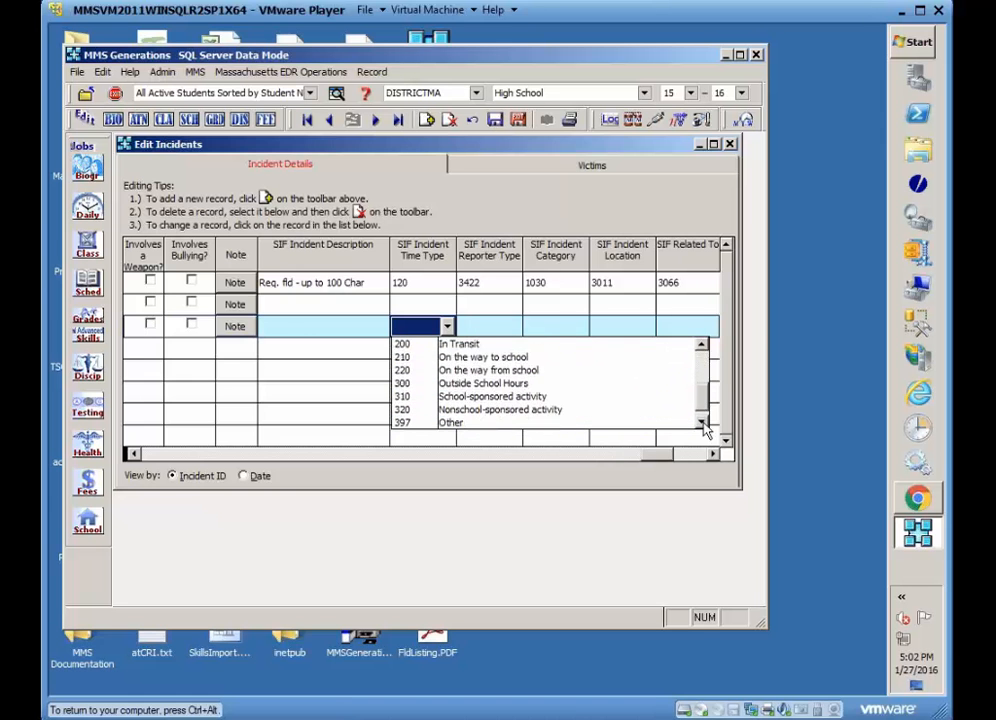
pyautogui.scroll(3, 405, 388)
pyautogui.click(405, 385)
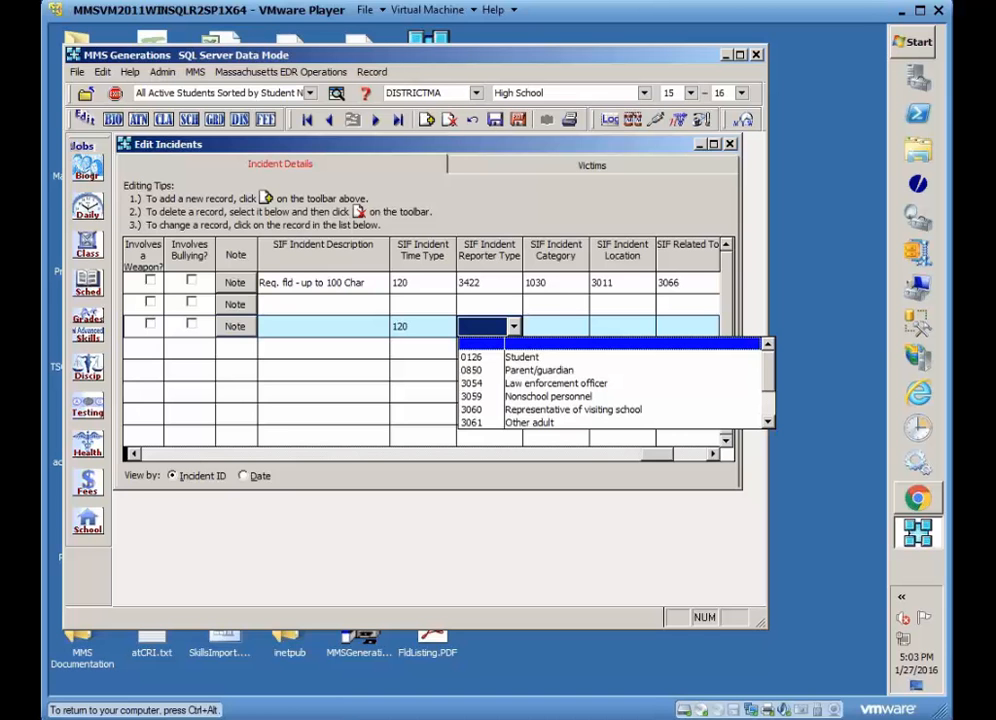
pyautogui.click(476, 366)
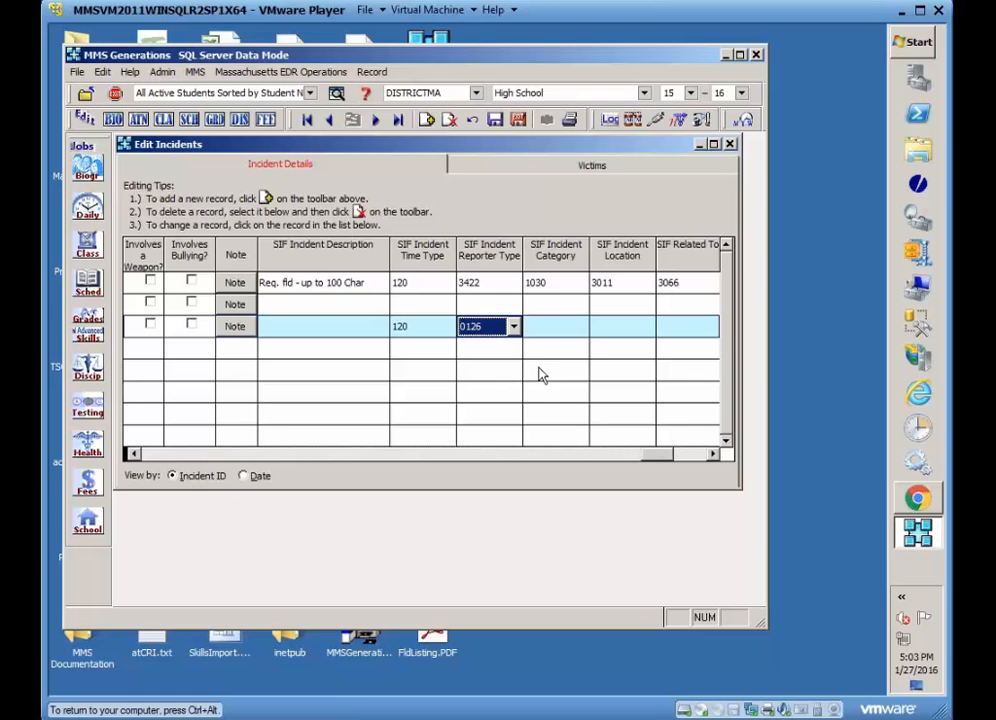
# Set the new incident's SIF incident category to 1810 (Bullying).
pyautogui.click(580, 327)
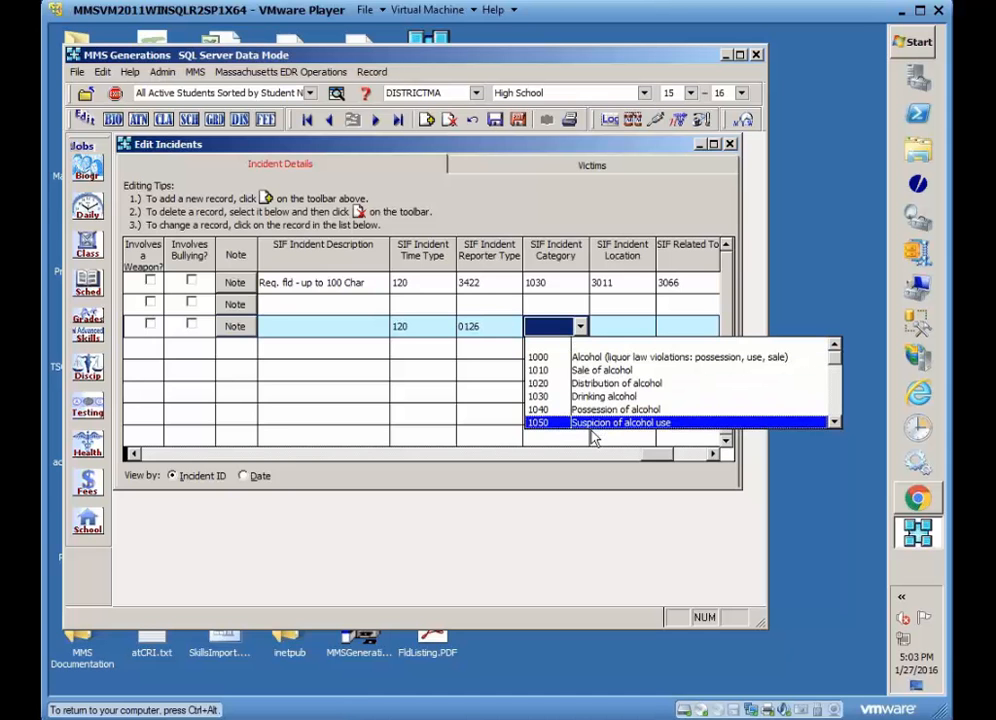
pyautogui.click(835, 422)
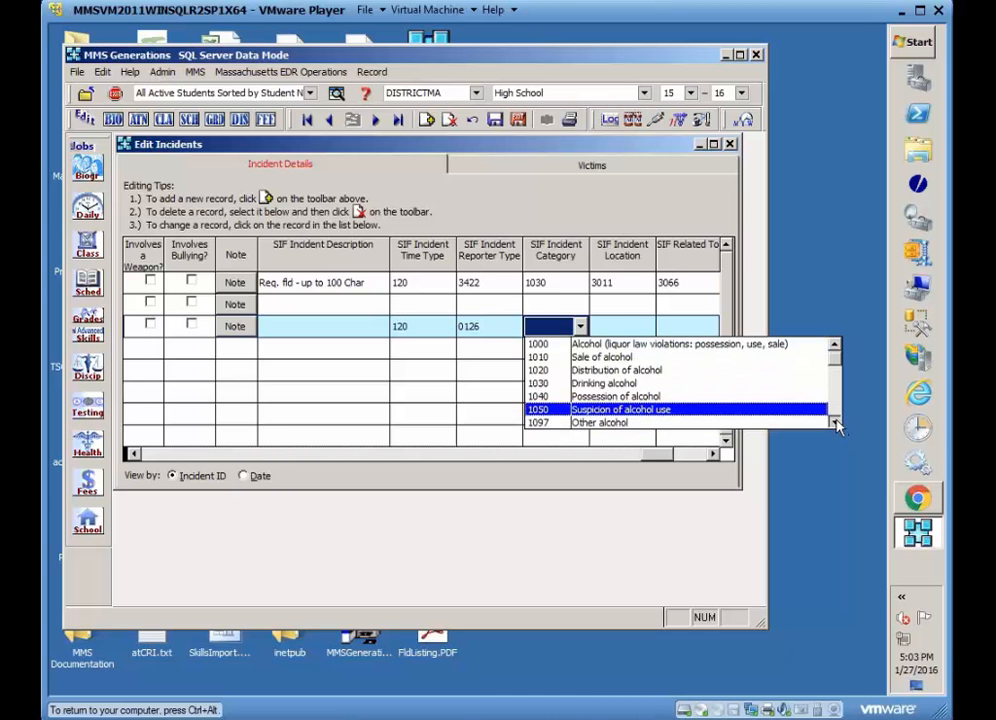
pyautogui.click(835, 422)
pyautogui.click(835, 422)
pyautogui.click(835, 422)
pyautogui.click(835, 422)
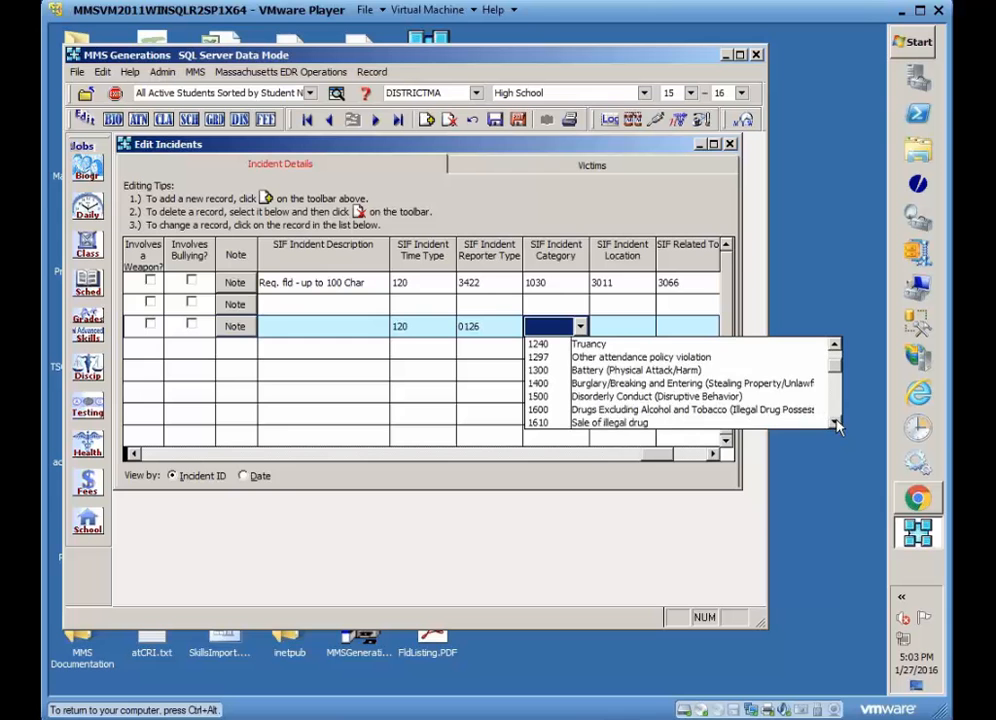
pyautogui.click(835, 422)
pyautogui.click(835, 422)
pyautogui.click(835, 422)
pyautogui.click(835, 422)
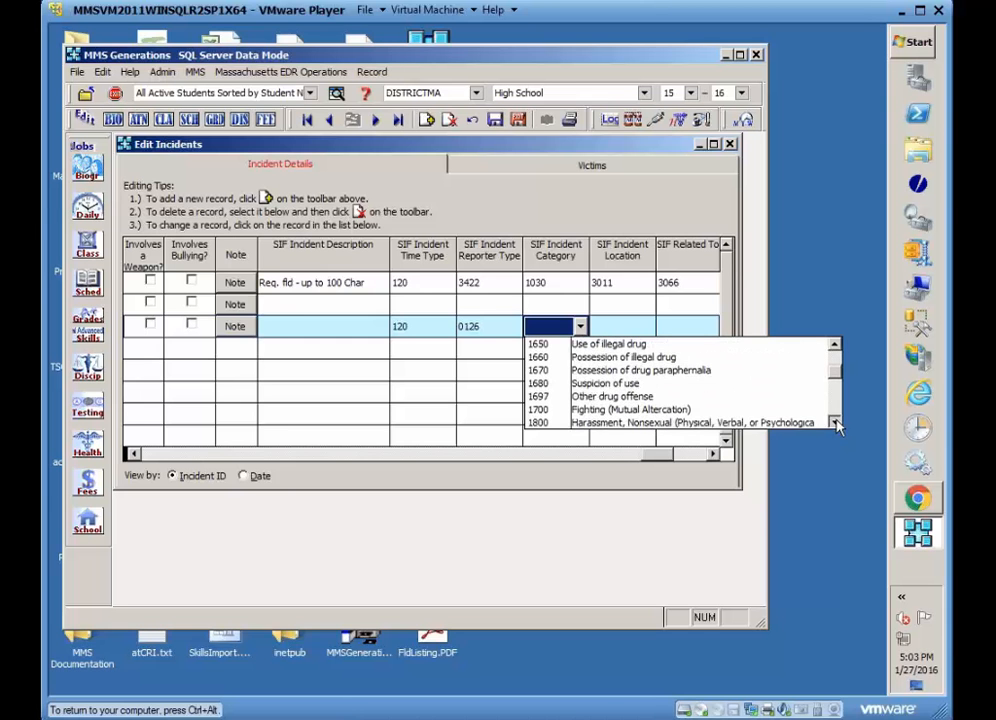
pyautogui.click(835, 422)
pyautogui.click(835, 422)
pyautogui.click(835, 422)
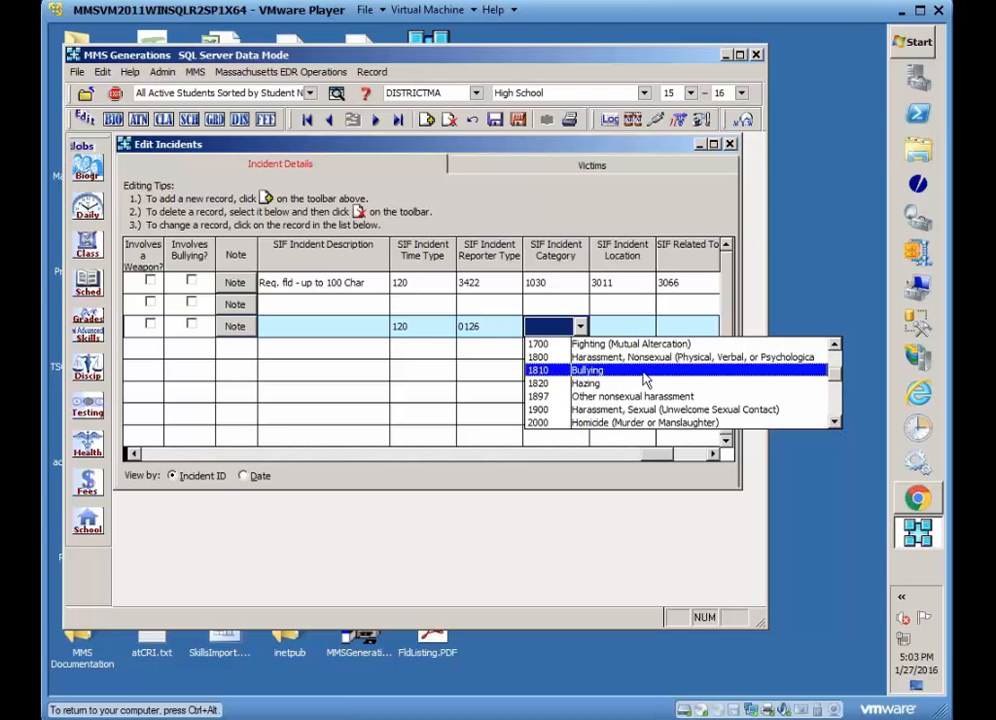
pyautogui.click(538, 372)
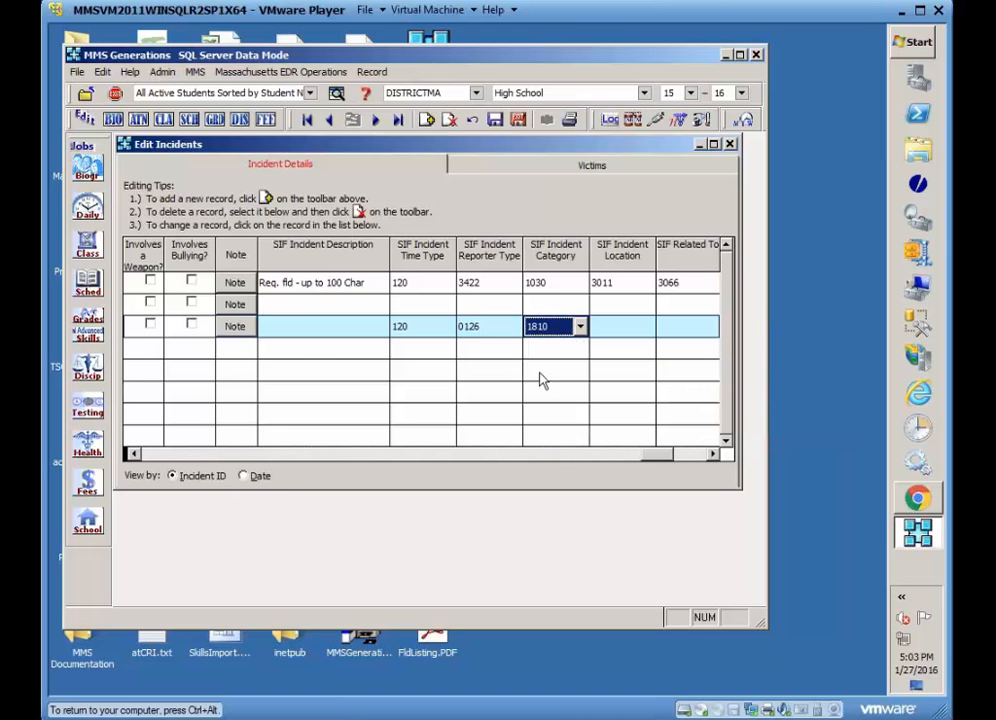
# Enter the new incident's SIF incident description as More bullying information.
pyautogui.click(307, 327)
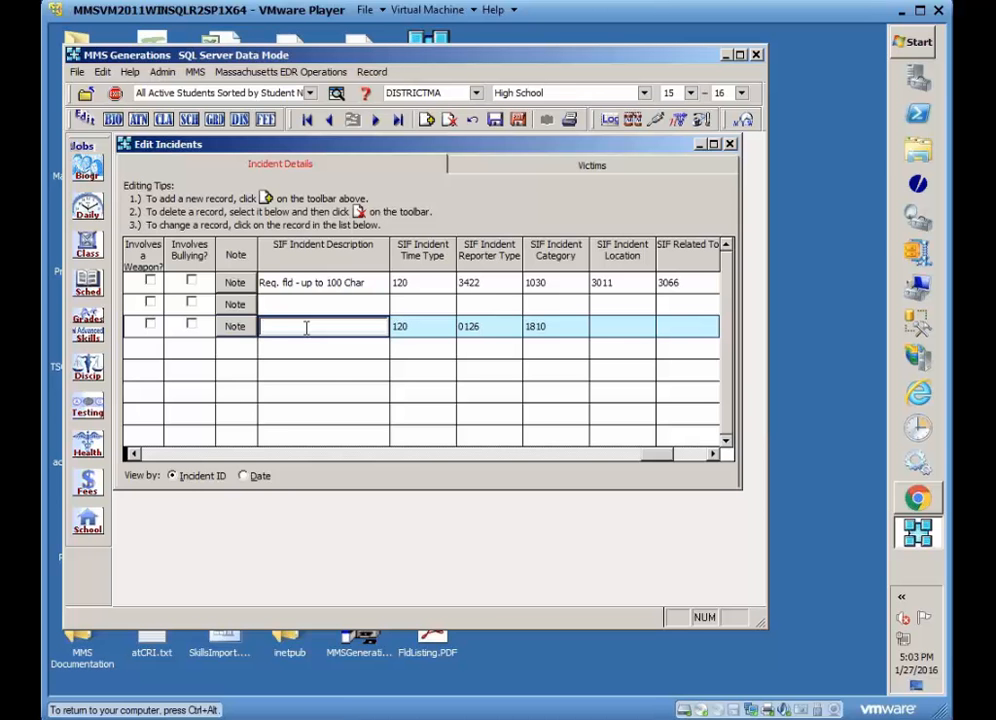
pyautogui.write('More bullying information')
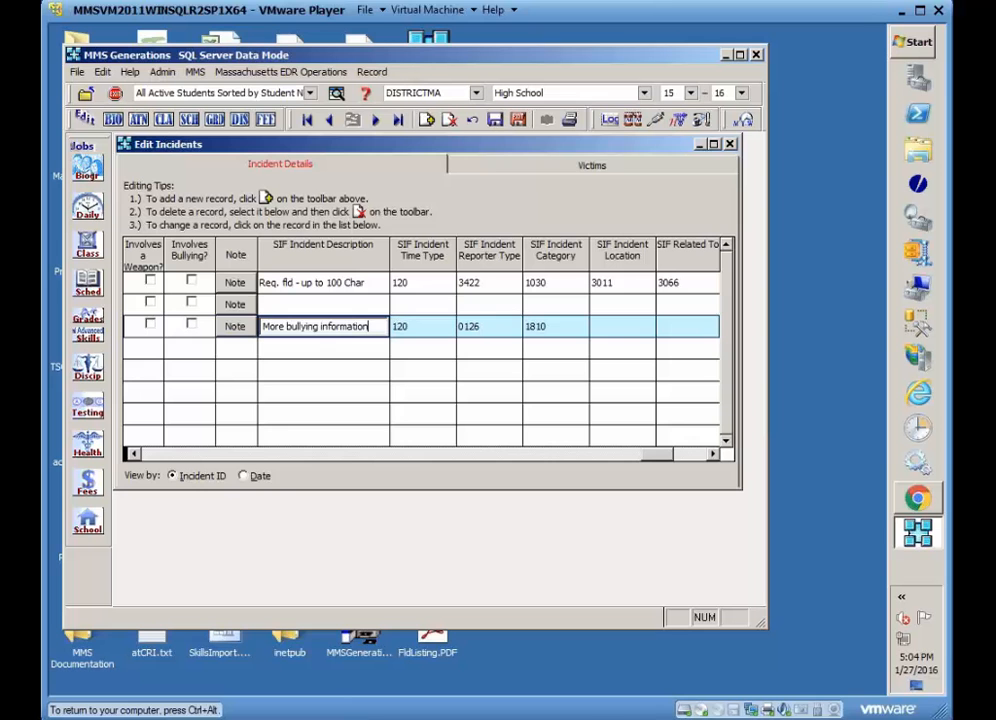
# Set the new incident's SIF incident location to 3014 (Classroom).
pyautogui.press('Tab')
pyautogui.press('Tab')
pyautogui.press('Tab')
pyautogui.press('Tab')
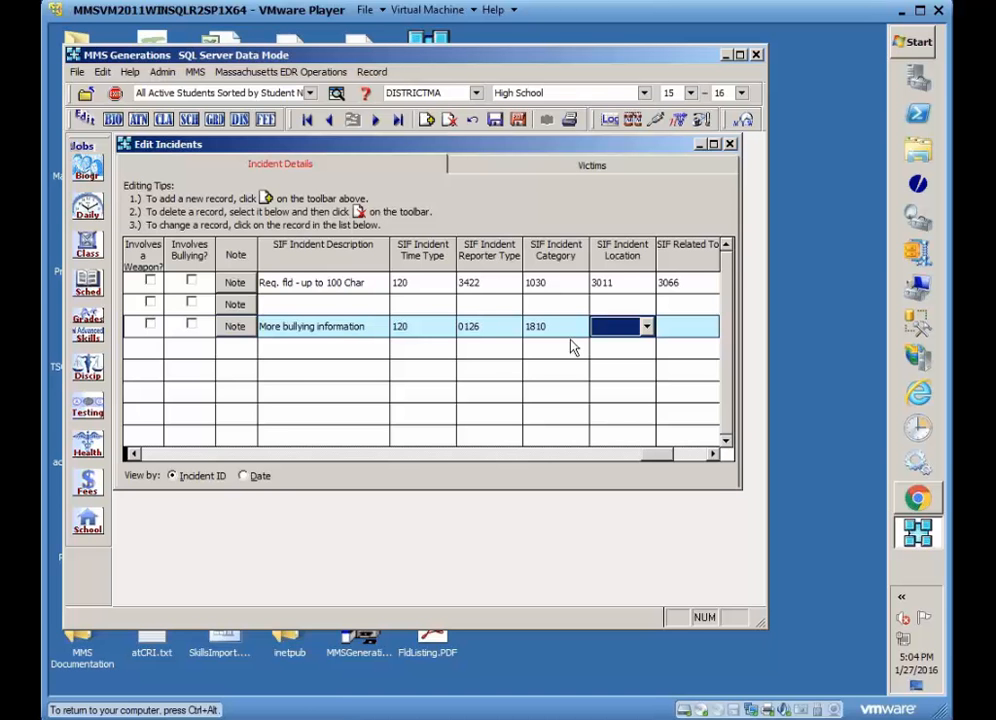
pyautogui.click(647, 328)
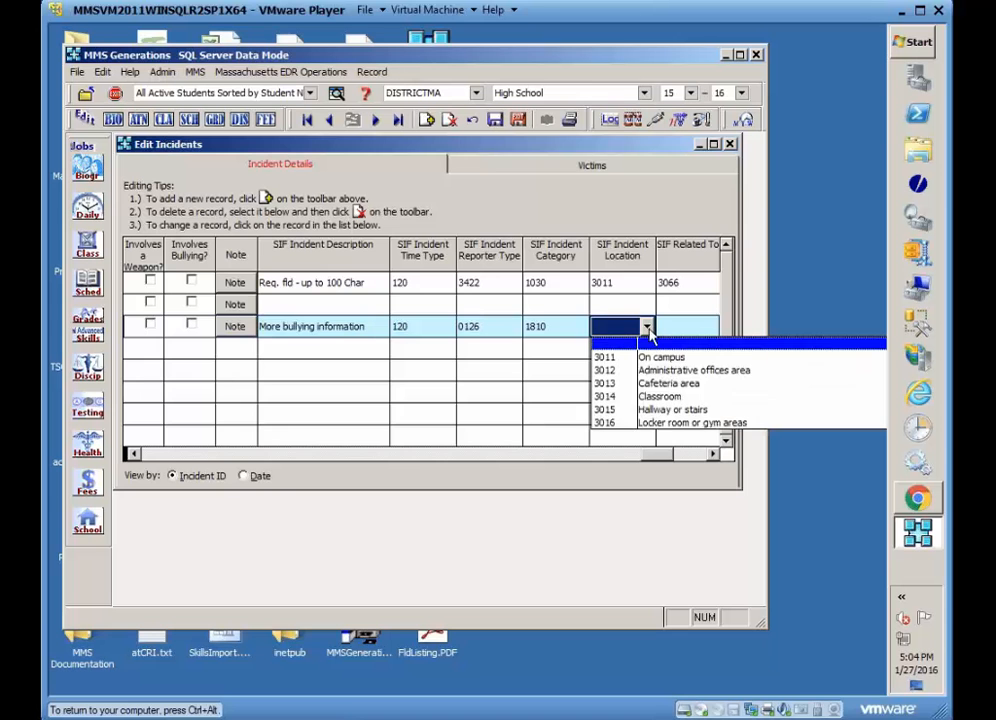
pyautogui.click(652, 396)
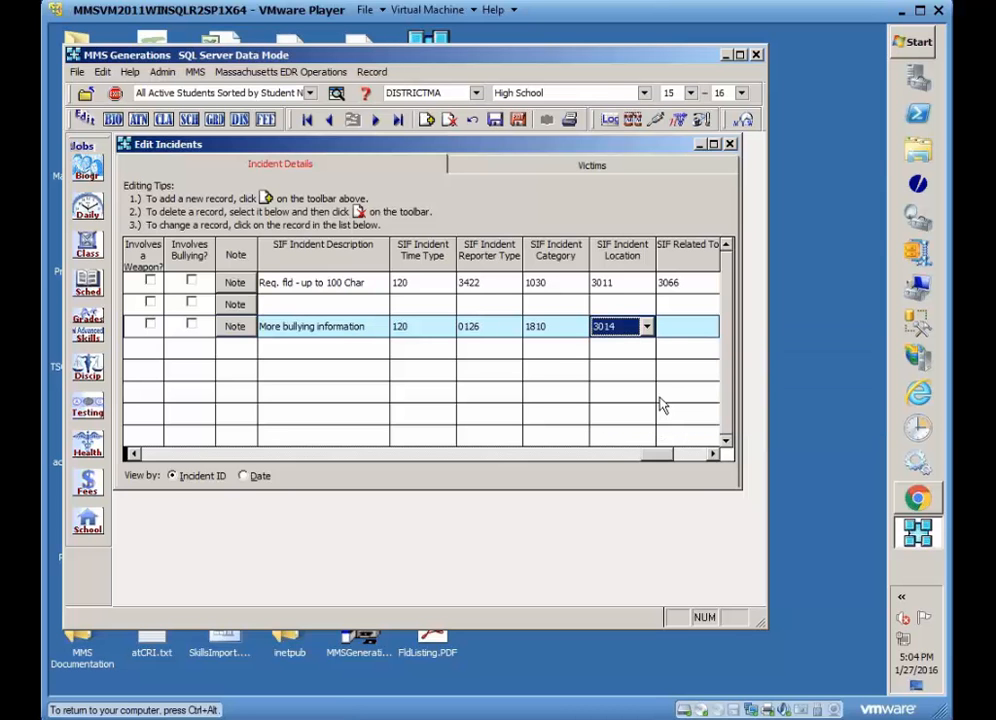
# Set the new incident's SIF Related To field to 3069 (Hate-related).
pyautogui.click(713, 455)
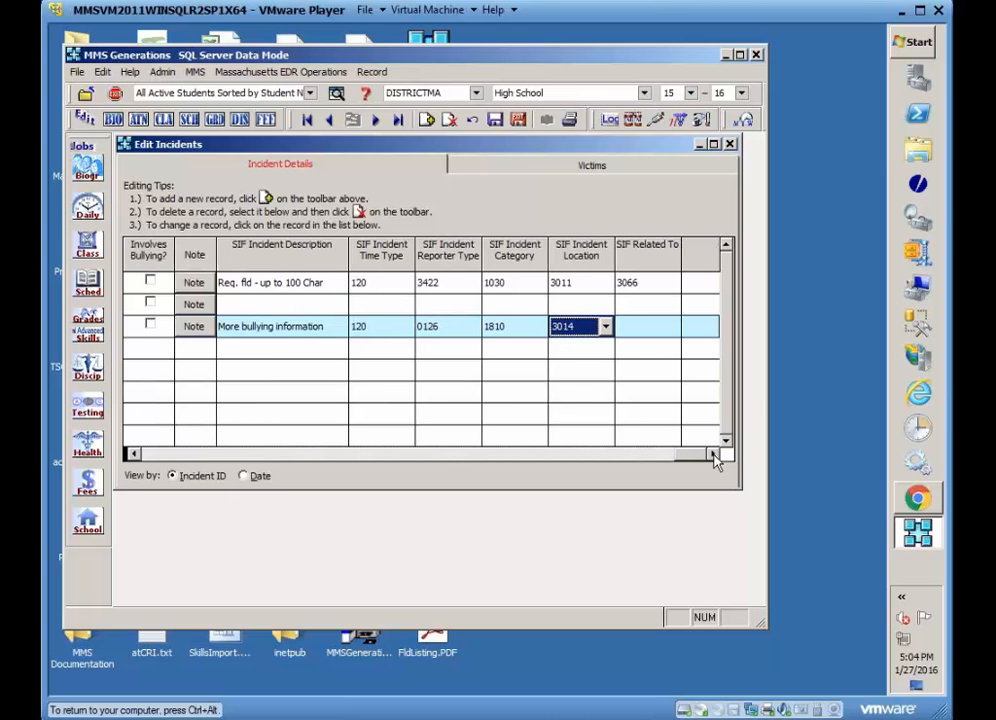
pyautogui.click(676, 329)
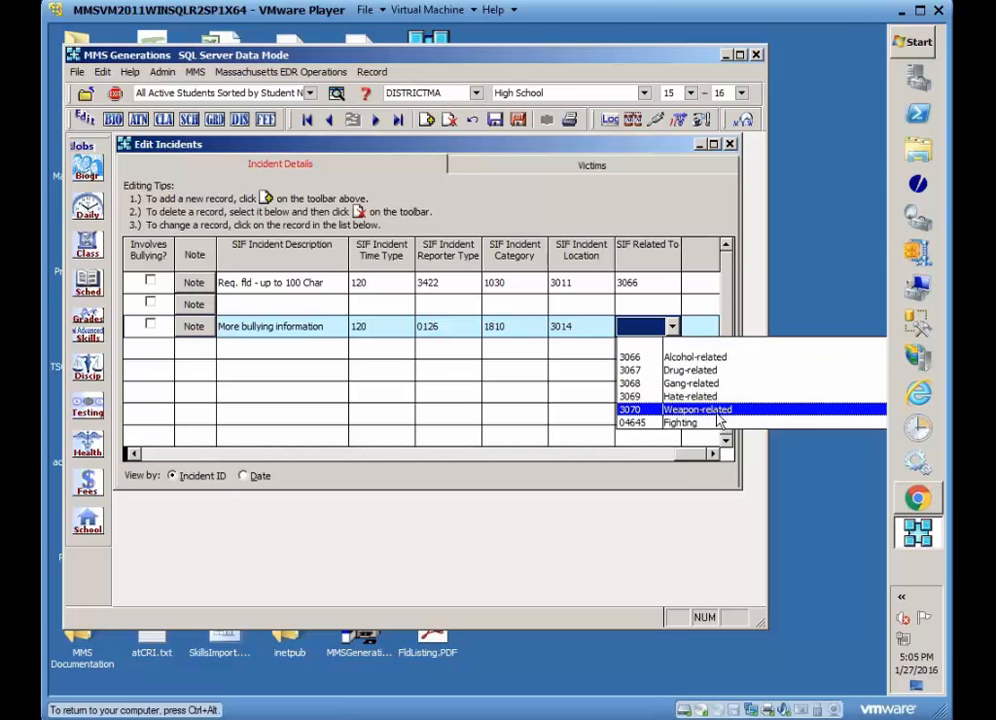
pyautogui.click(645, 398)
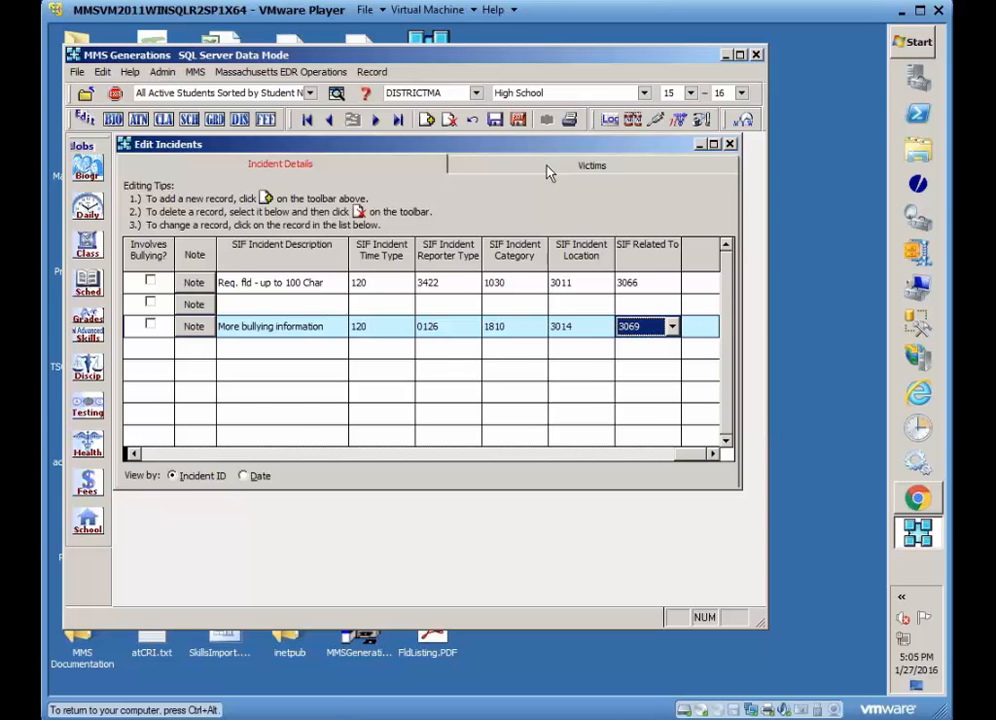
pyautogui.click(133, 453)
pyautogui.click(133, 453)
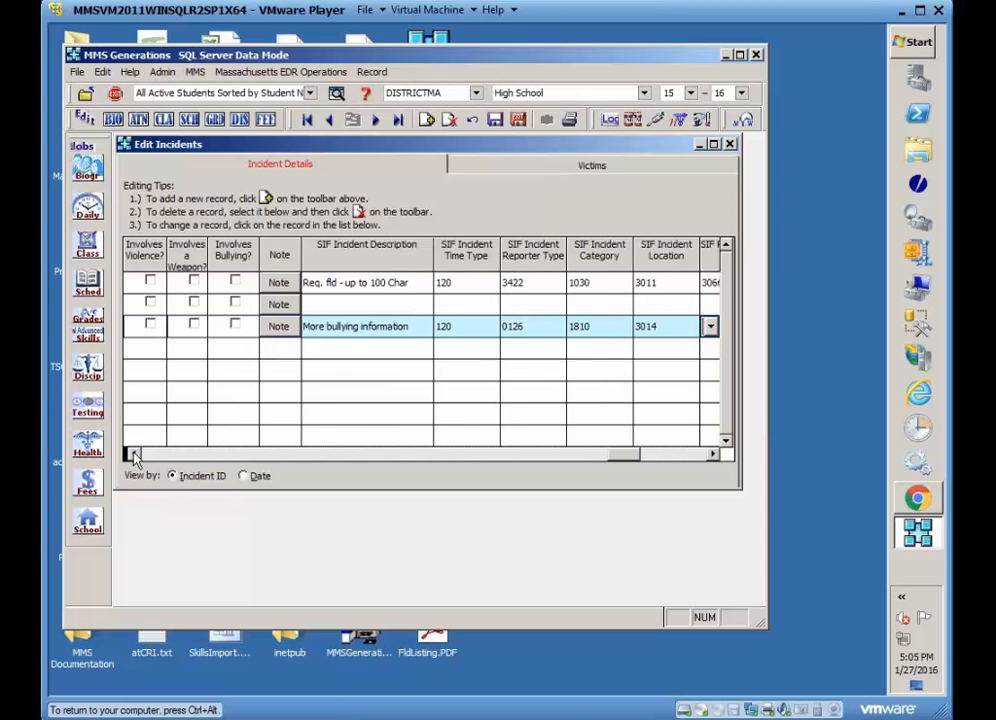
pyautogui.click(133, 453)
pyautogui.click(133, 453)
pyautogui.click(133, 453)
pyautogui.click(133, 453)
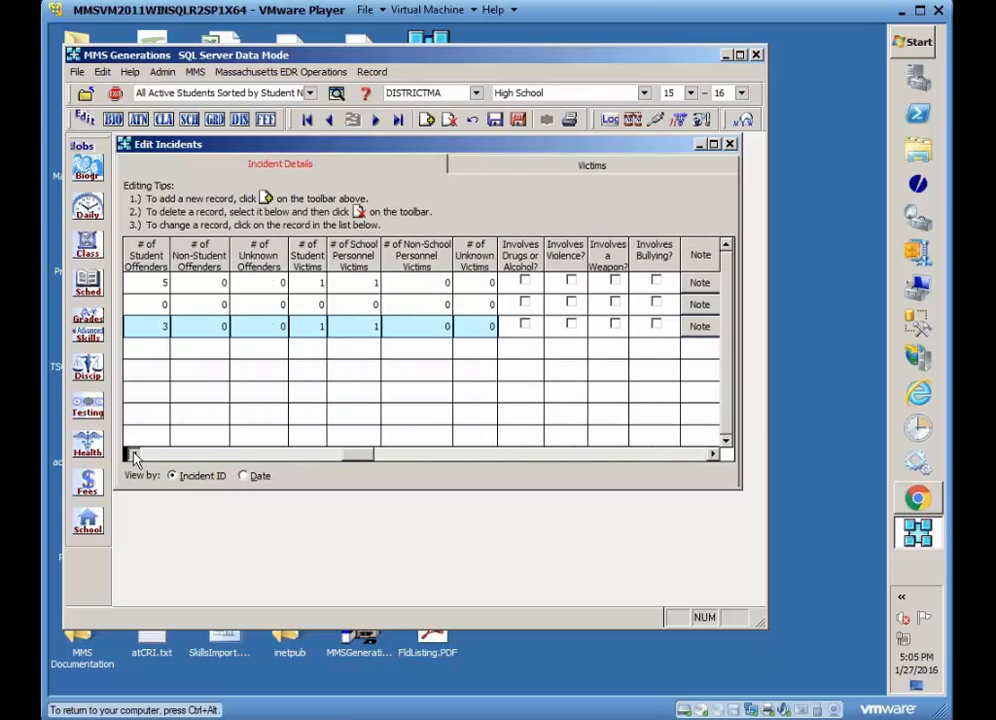
pyautogui.click(133, 453)
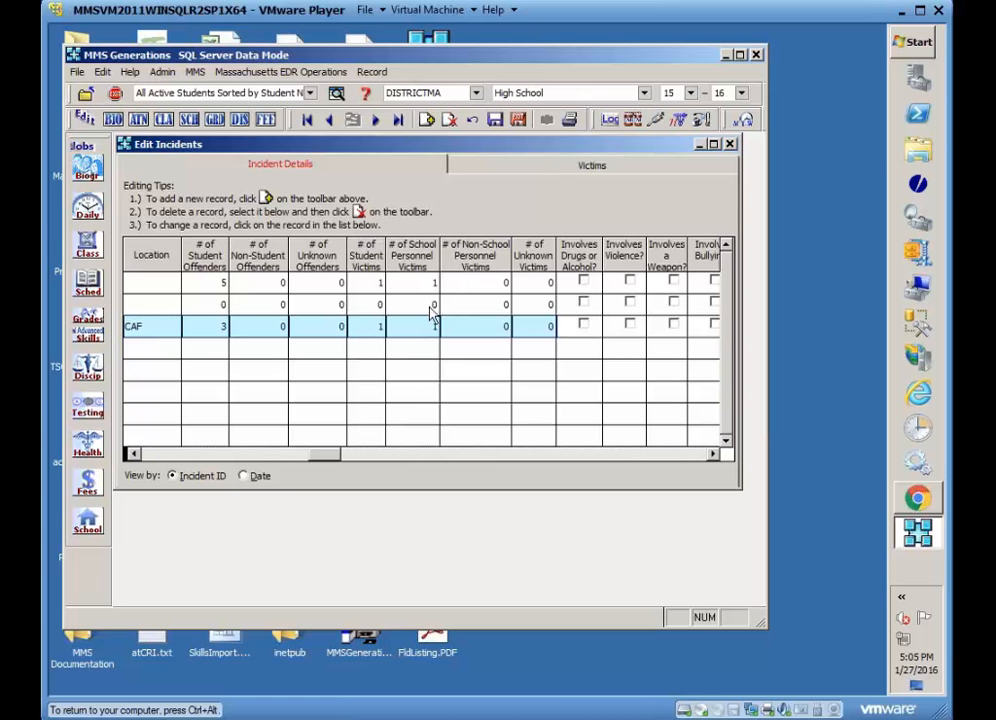
# Switch to the incident's Victims page and open the student victim picker, closing it without a selection.
pyautogui.click(557, 170)
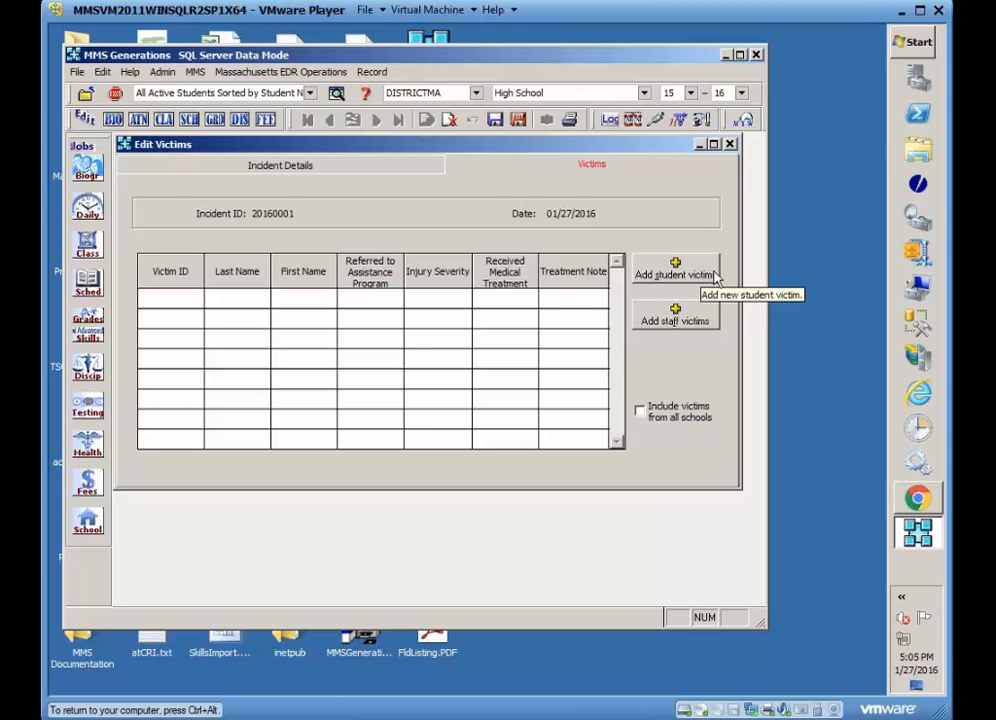
pyautogui.click(658, 282)
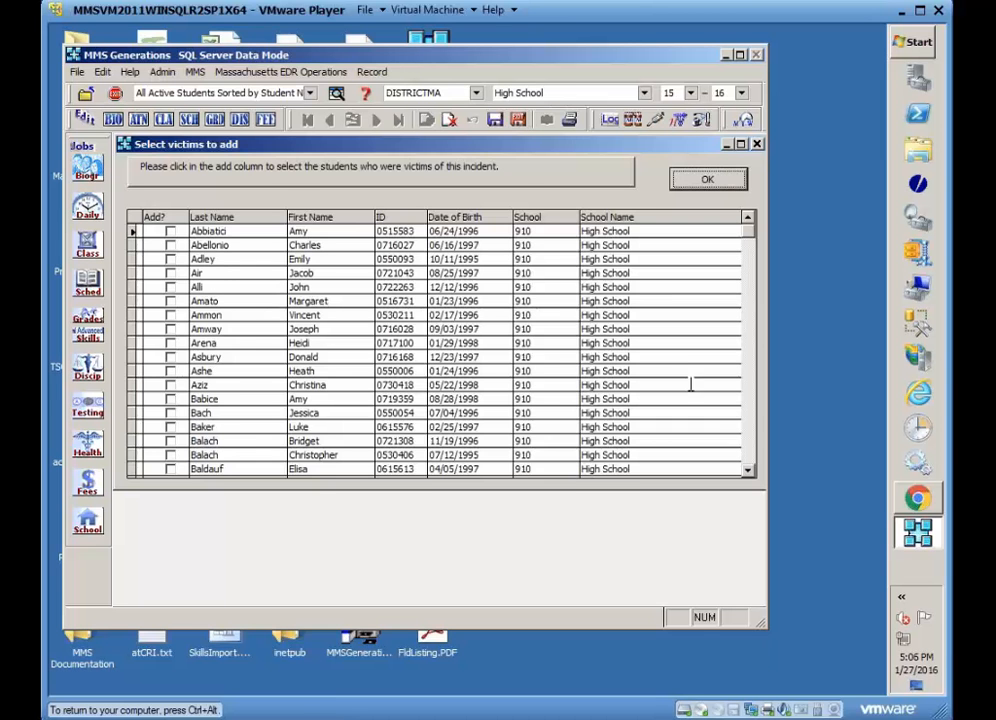
pyautogui.click(708, 179)
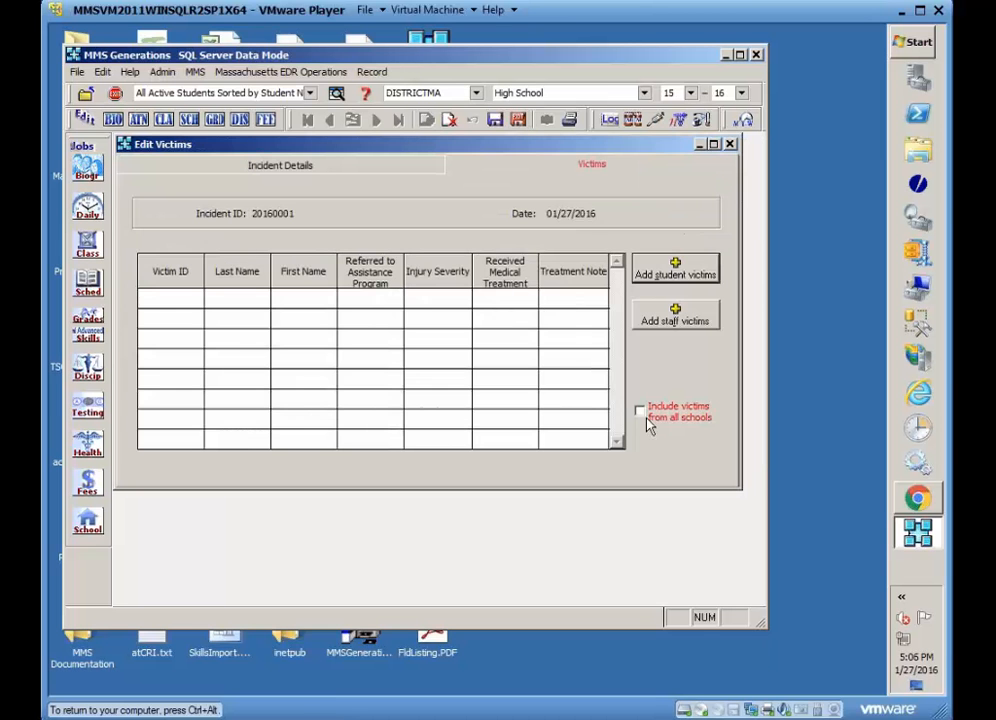
# Include victims from all schools and add one student from the picker as a victim of the incident.
pyautogui.click(641, 413)
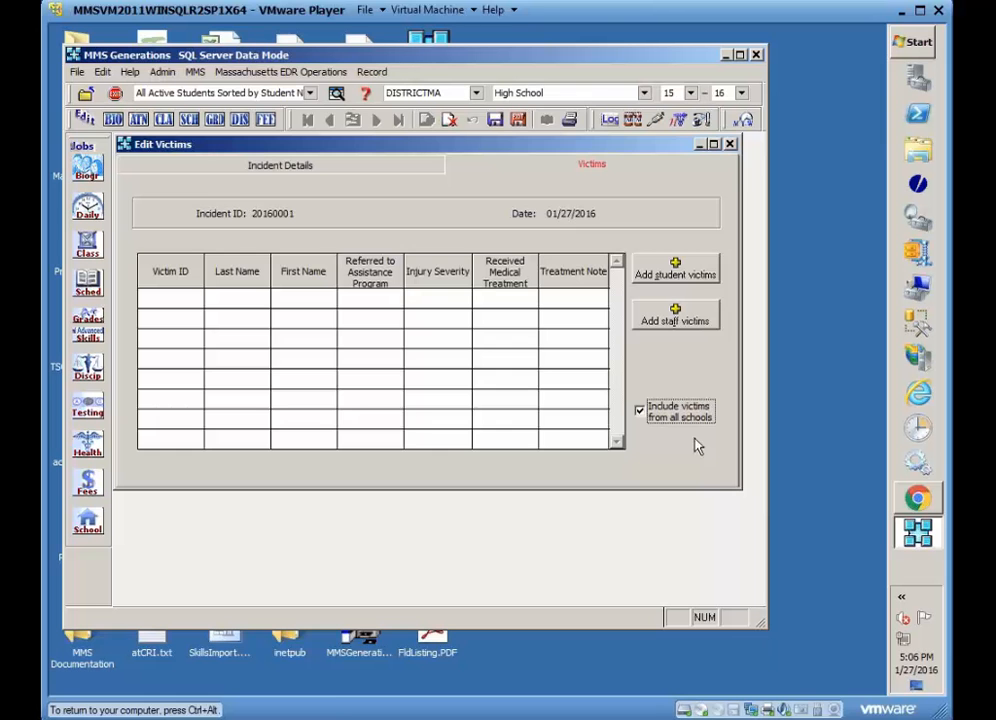
pyautogui.click(645, 93)
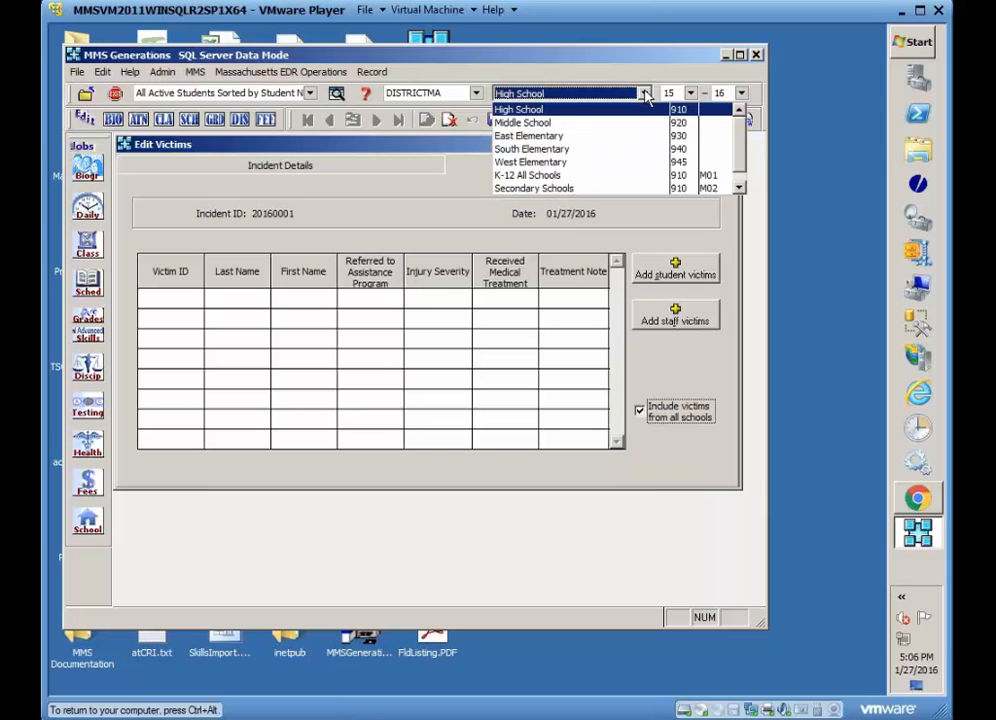
pyautogui.click(662, 273)
pyautogui.click(662, 275)
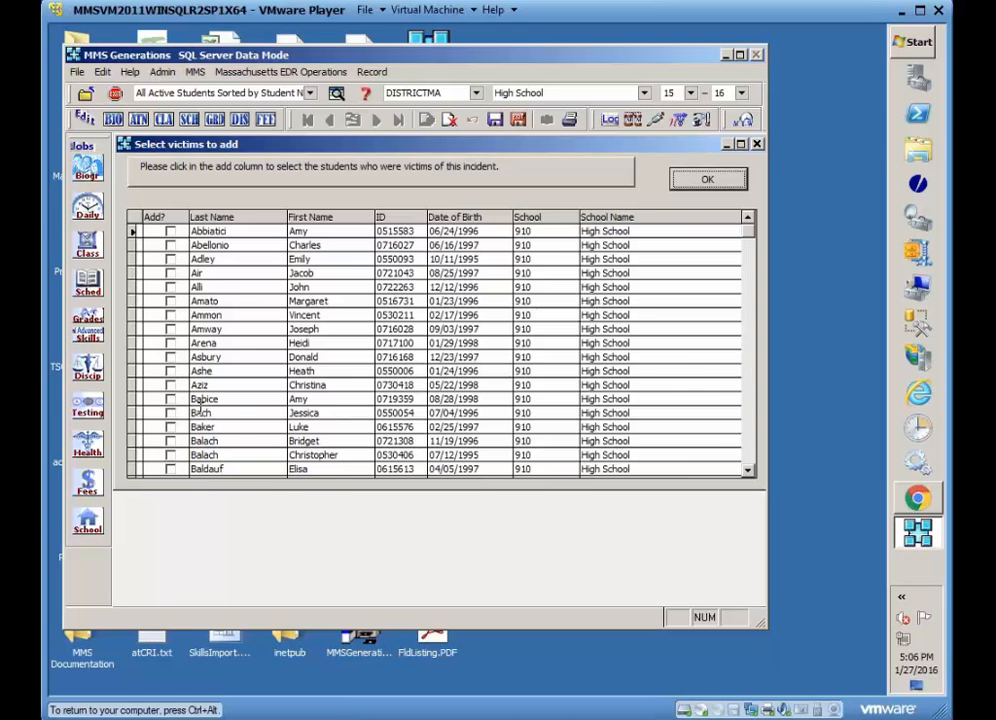
pyautogui.click(170, 371)
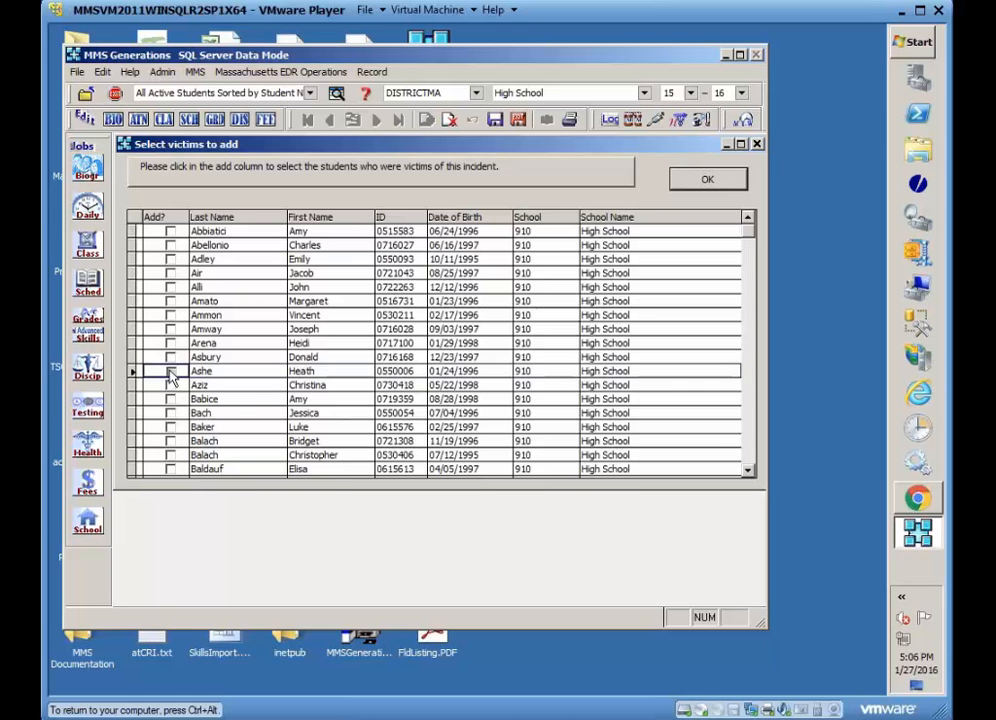
pyautogui.click(720, 181)
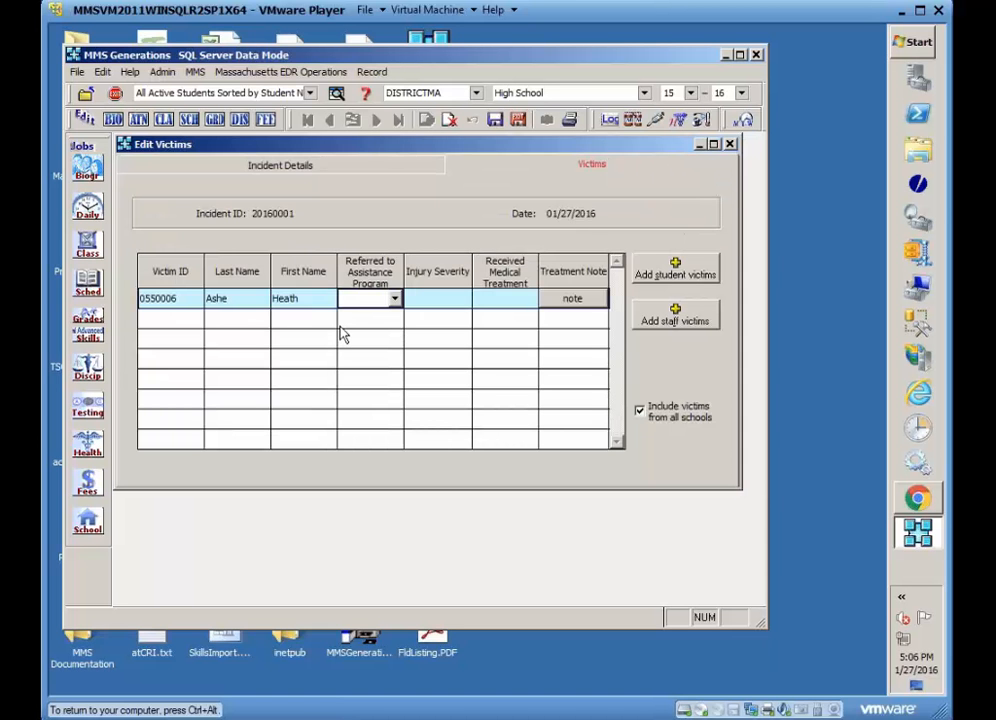
# Set the student victim's injury severity to 3065 (No injury) and Received Medical Treatment to No.
pyautogui.hotkey('ctrl', 'alt')
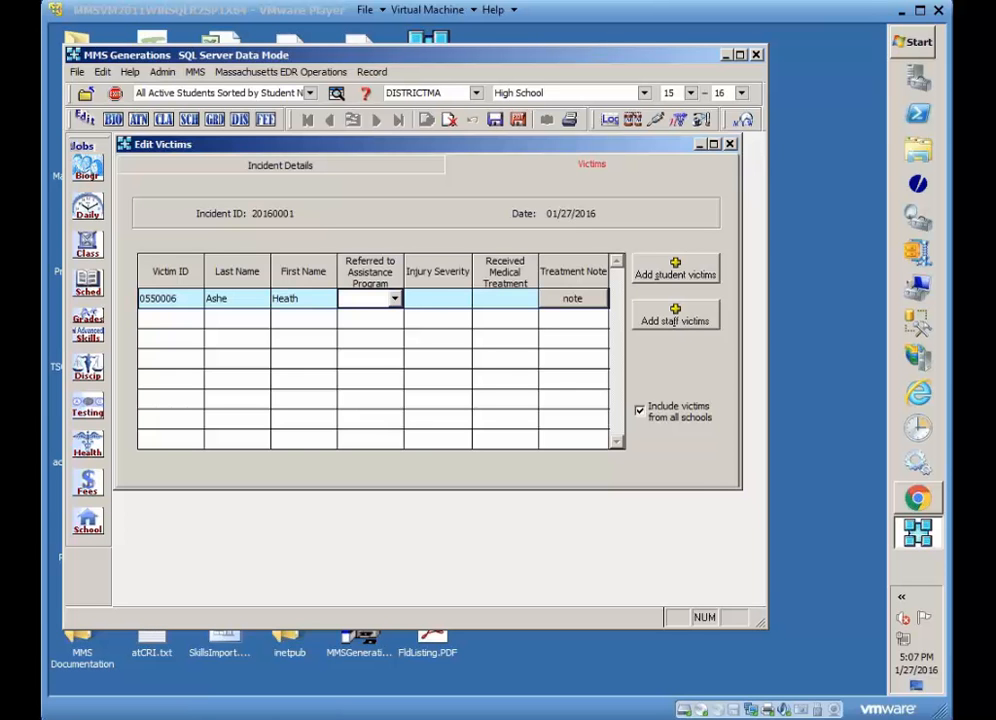
pyautogui.click(455, 299)
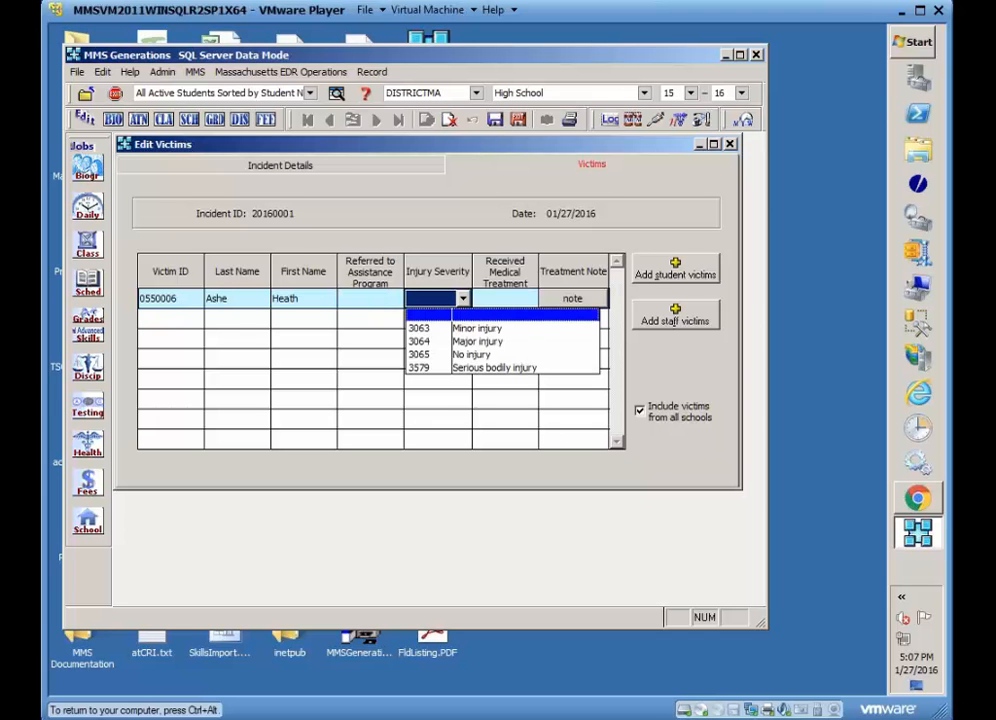
pyautogui.click(475, 358)
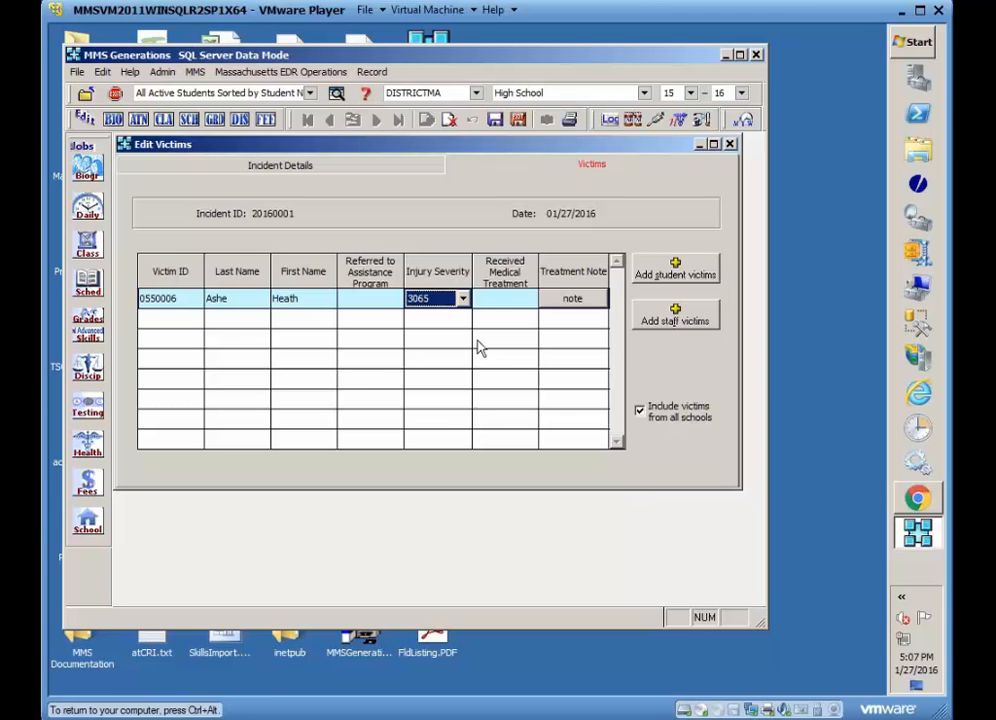
pyautogui.click(509, 299)
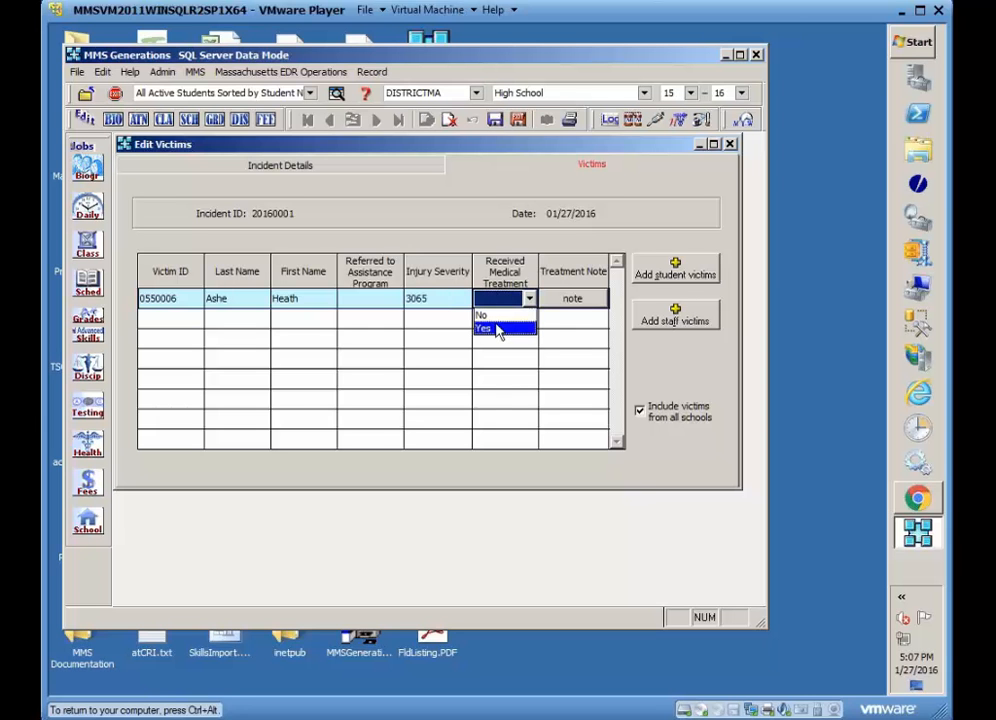
pyautogui.click(500, 317)
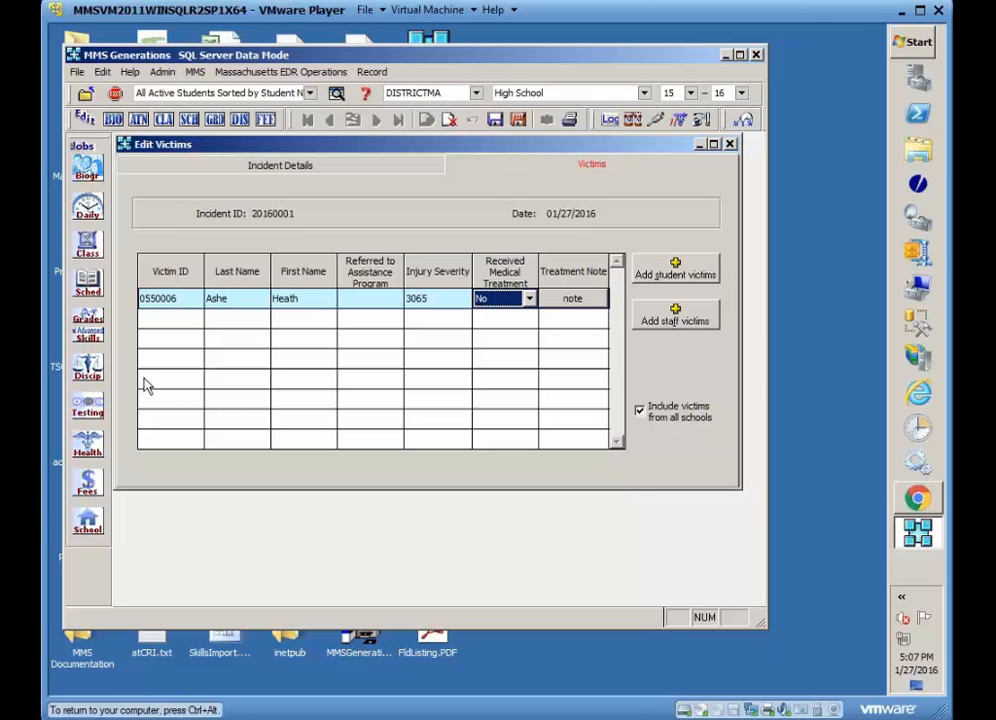
# Add one staff member from the staff picker as a second victim of the incident.
pyautogui.click(661, 324)
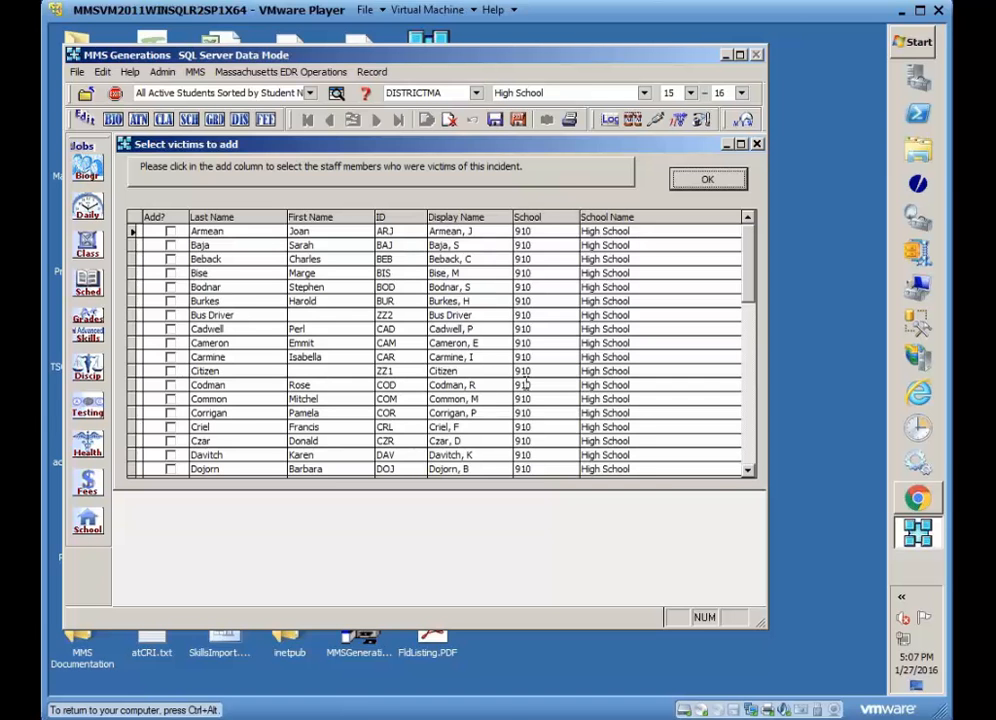
pyautogui.click(707, 180)
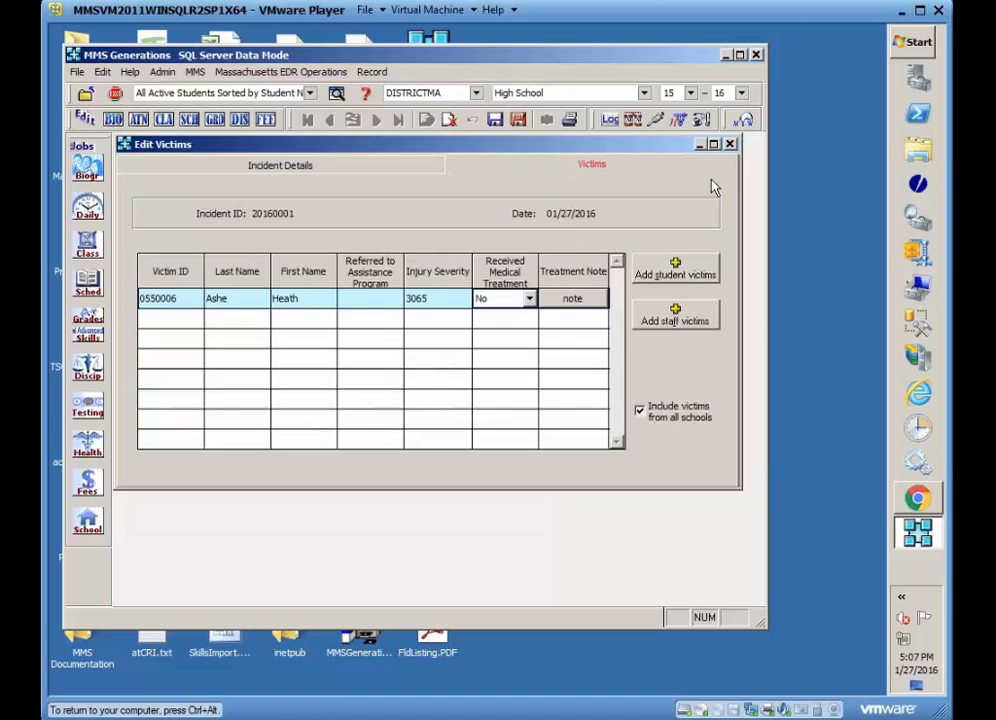
pyautogui.click(662, 322)
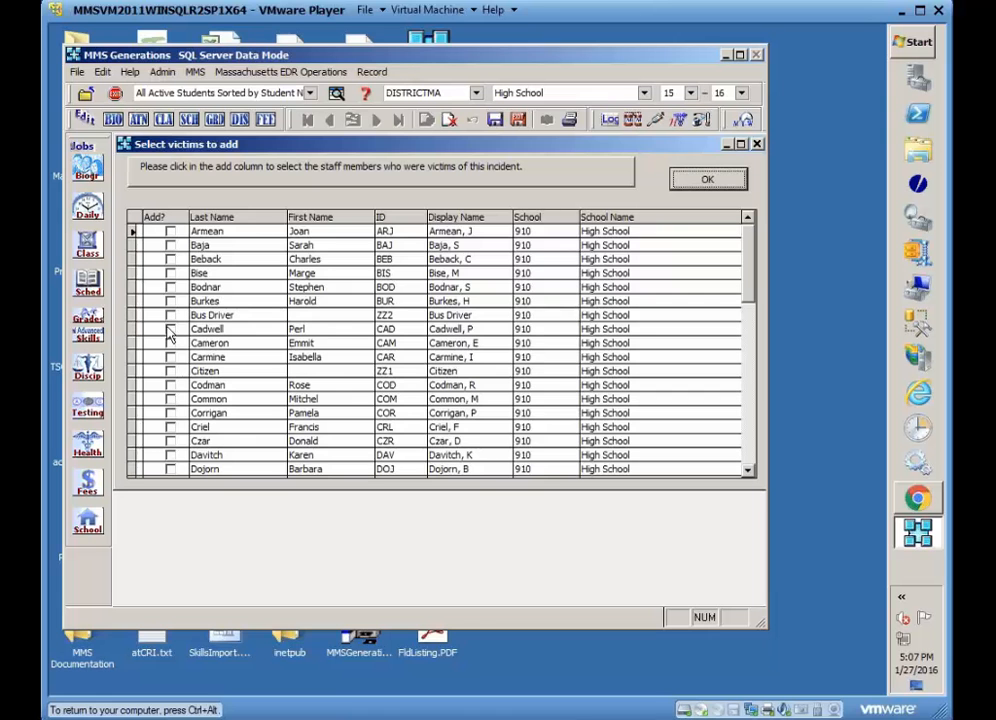
pyautogui.click(171, 440)
pyautogui.click(714, 184)
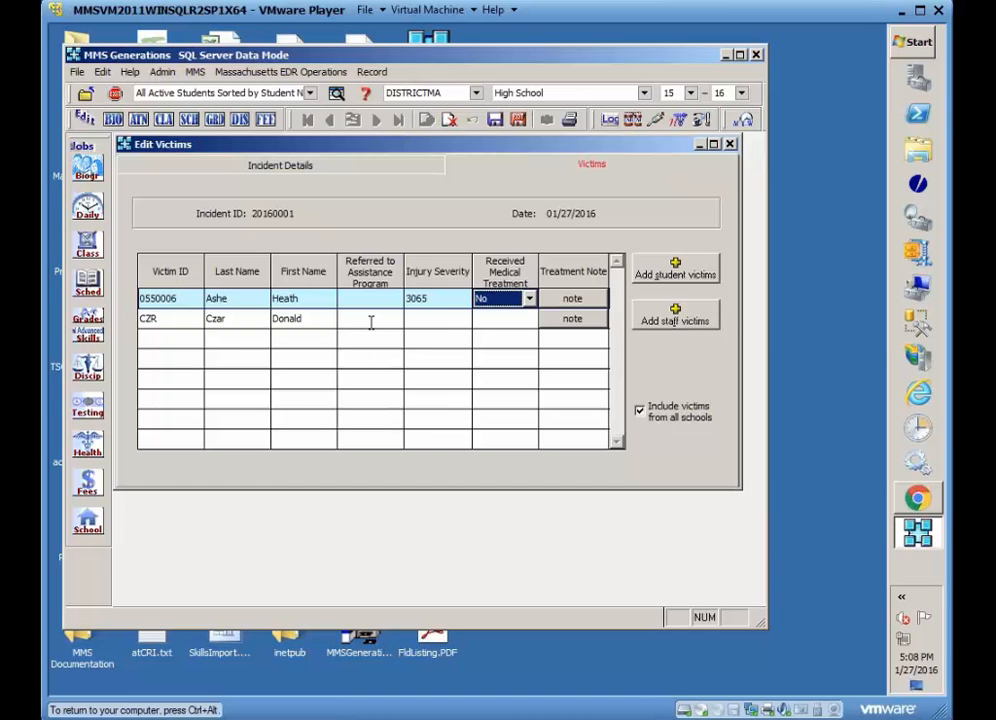
# Set the staff victim's injury severity to 3063 (Minor injury) and save the victims record.
pyautogui.click(445, 322)
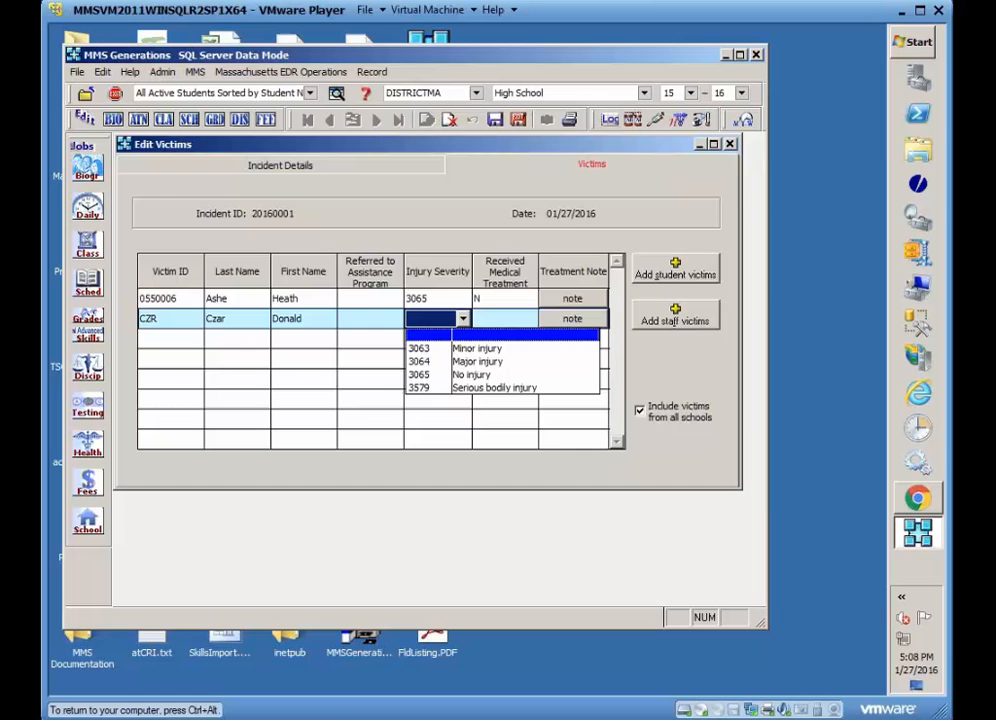
pyautogui.click(422, 350)
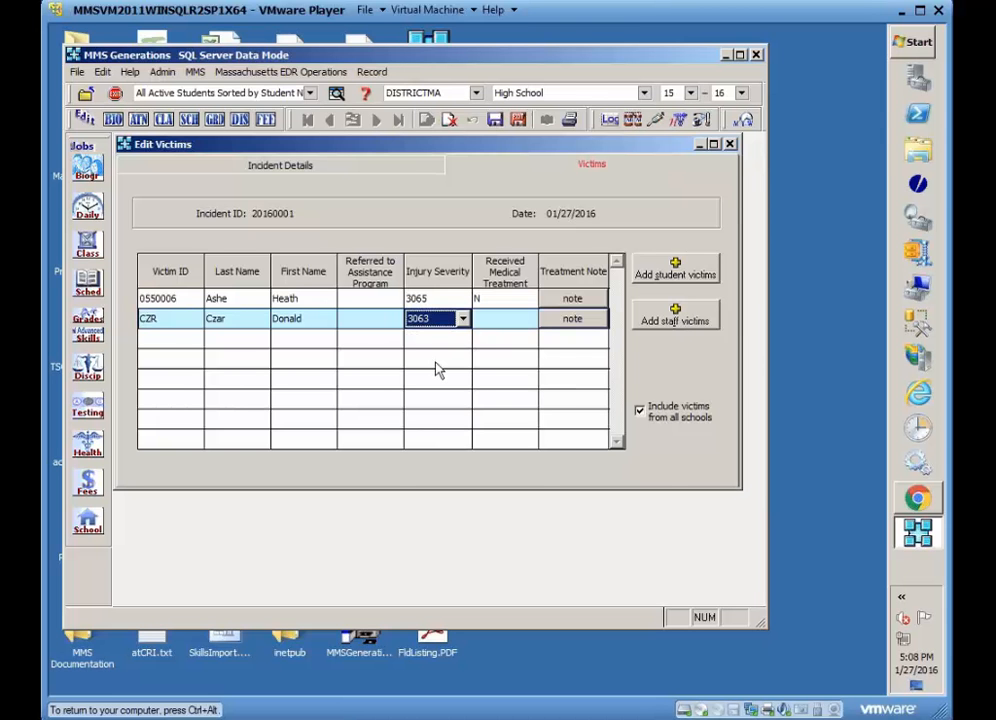
pyautogui.click(518, 121)
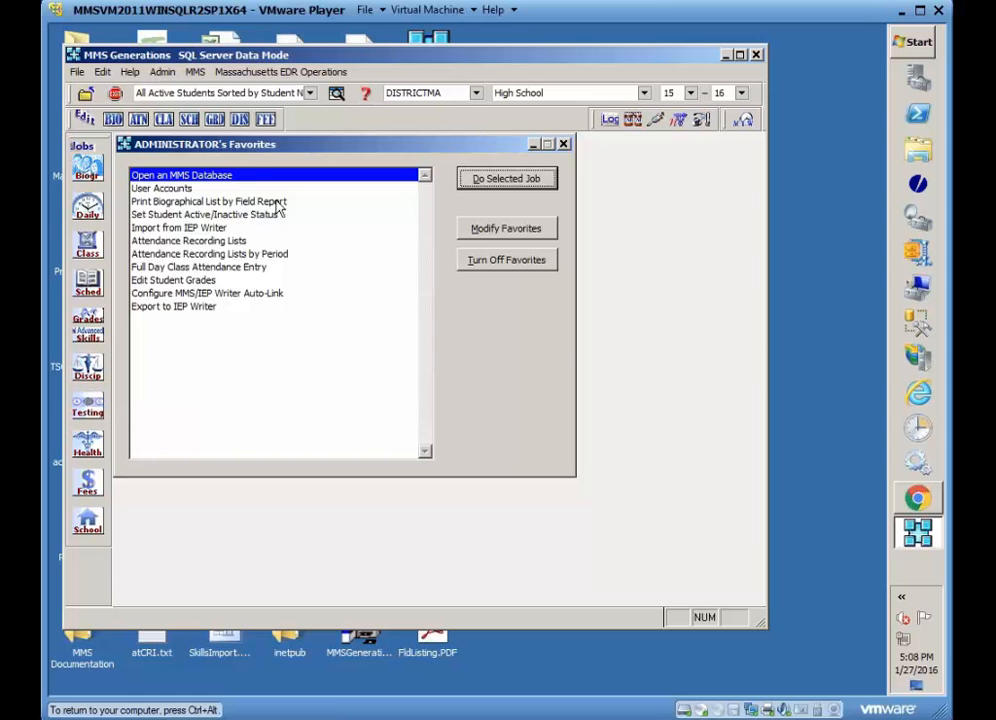
# Open the student discipline records, move to the next student, and add an infraction linked to incident 20160001.
pyautogui.click(239, 120)
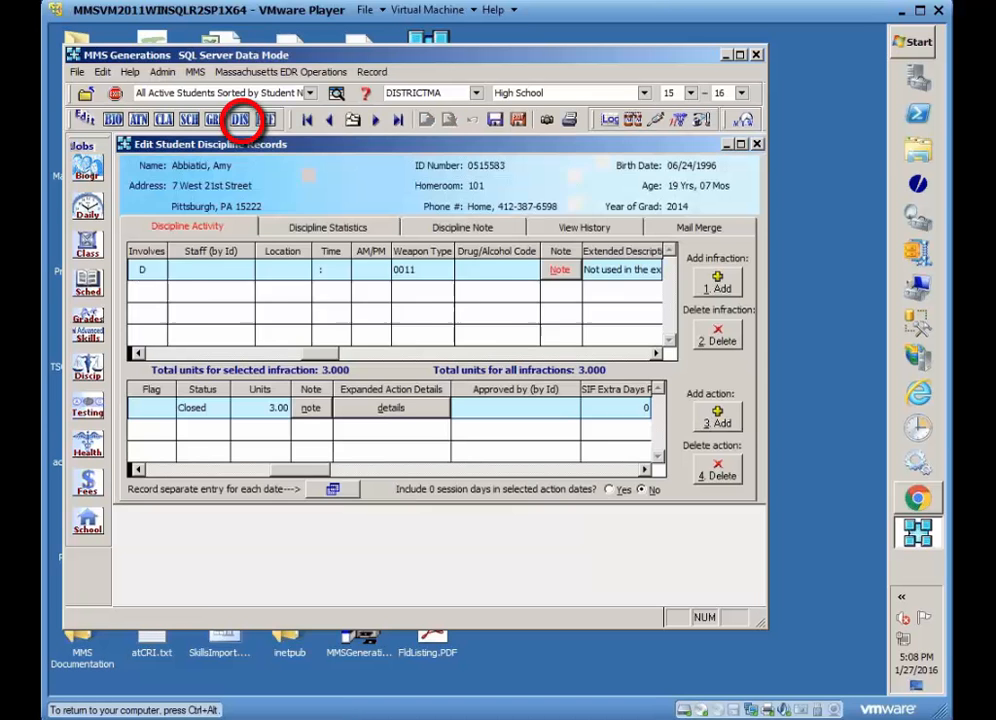
pyautogui.click(375, 120)
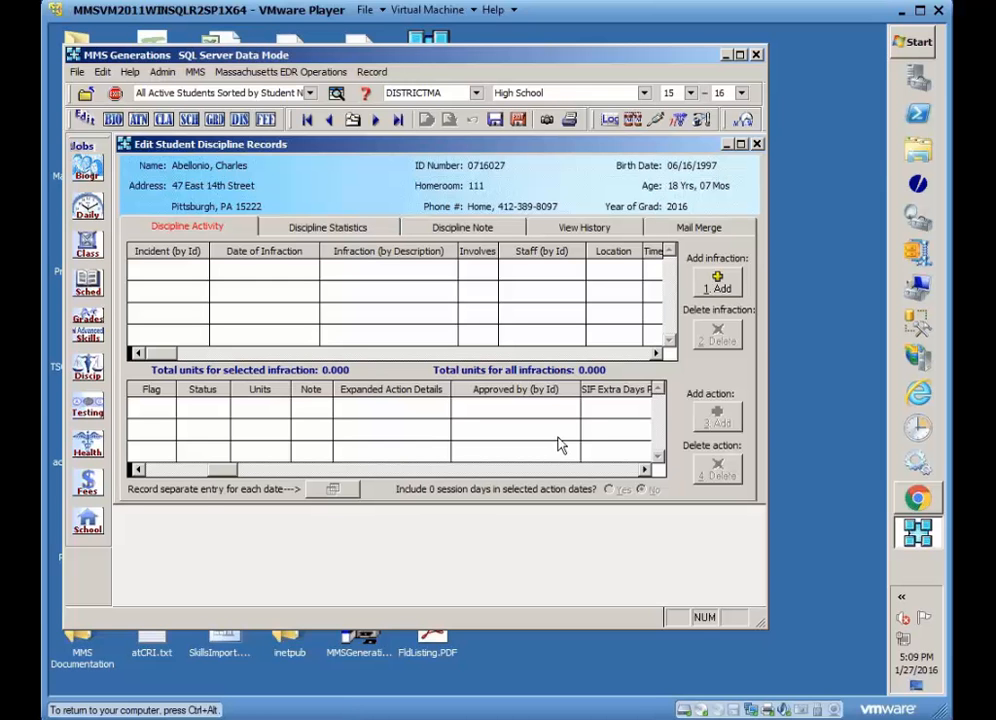
pyautogui.click(716, 284)
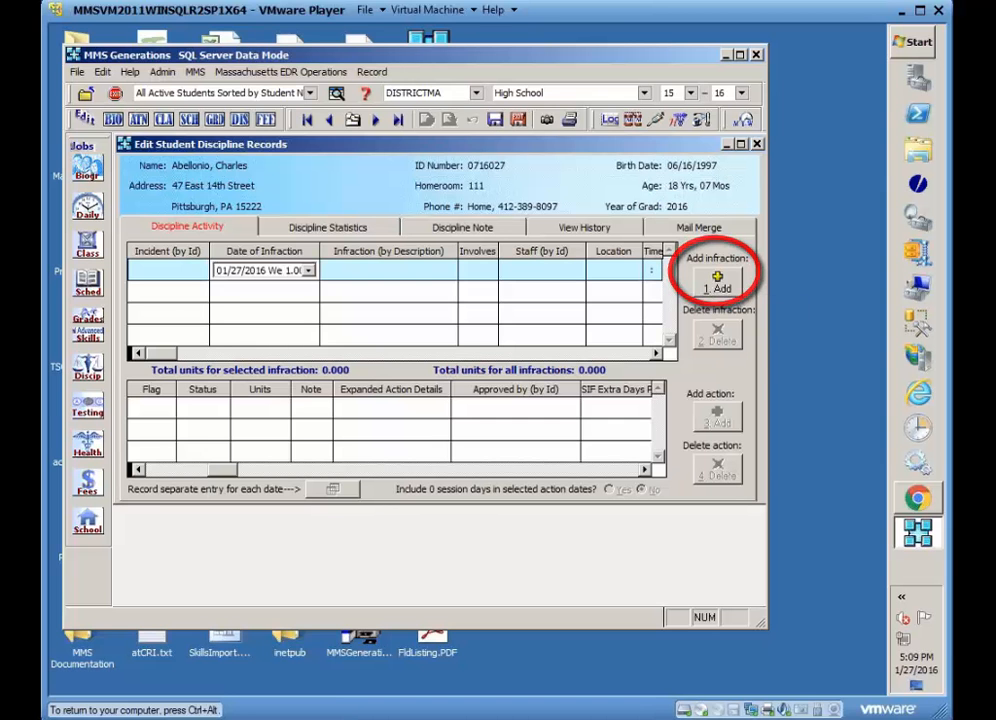
pyautogui.click(178, 270)
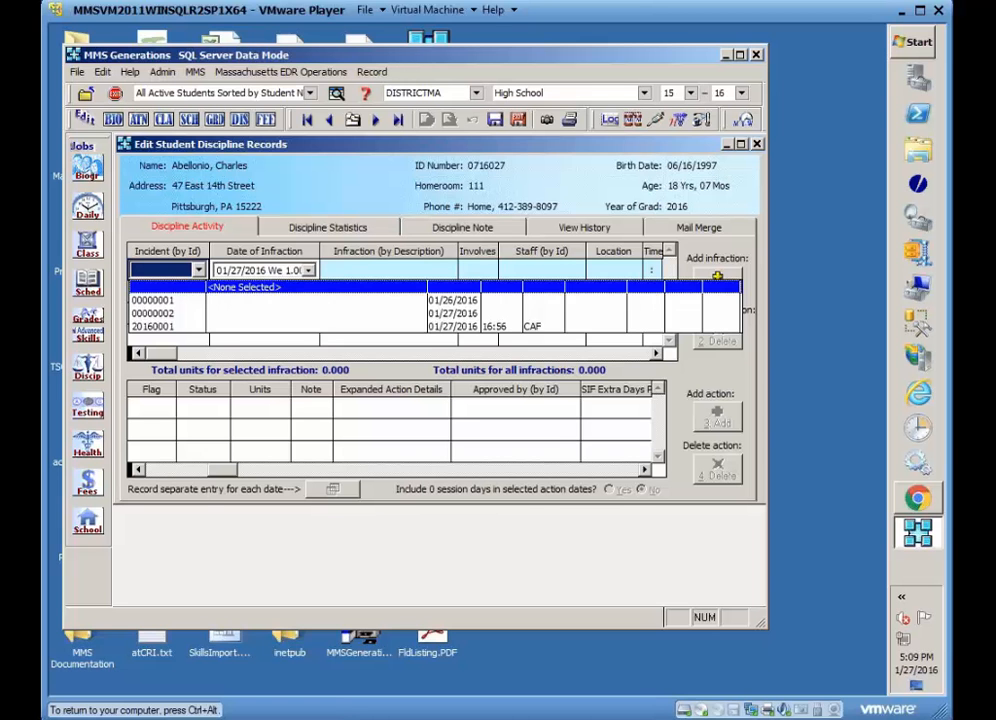
pyautogui.click(160, 338)
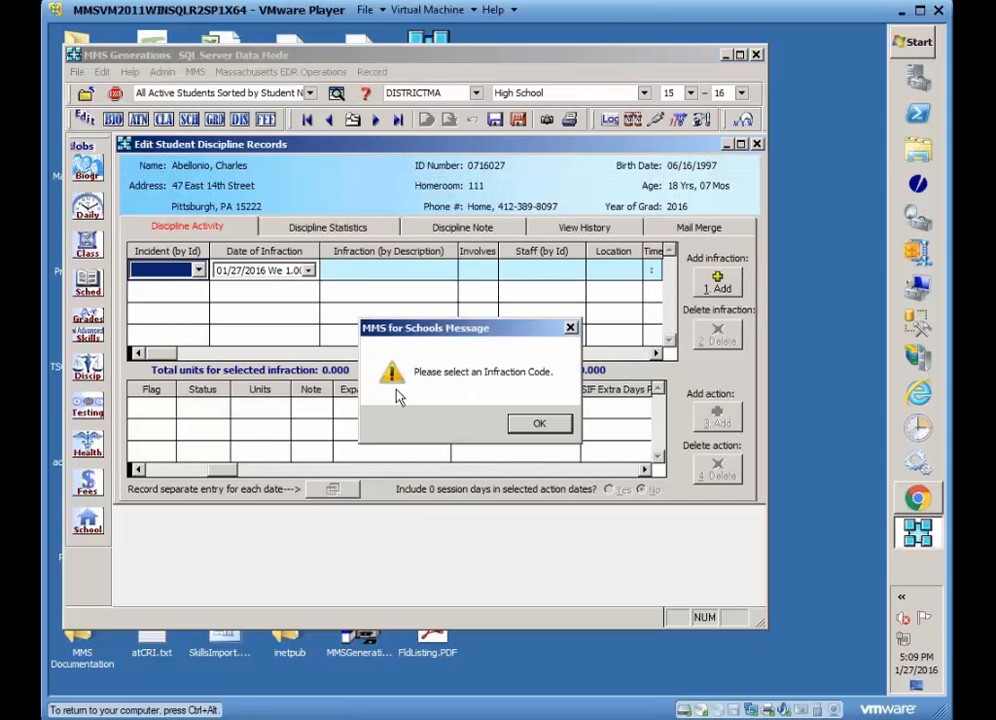
pyautogui.click(539, 423)
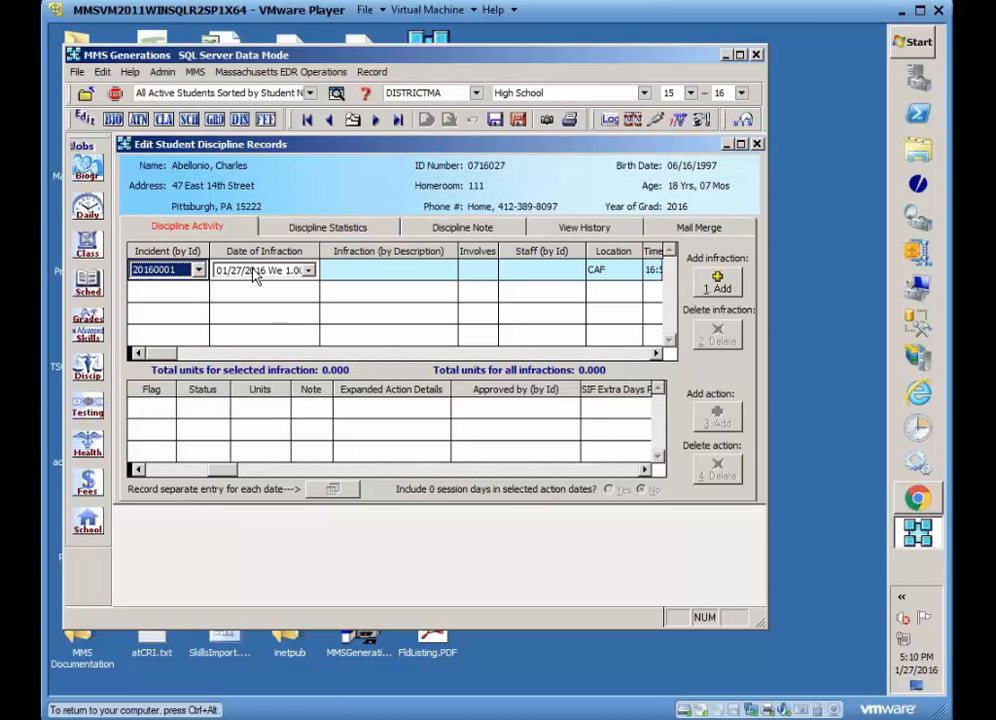
# Set the new infraction's description to 083 Altered Prog Report.
pyautogui.click(390, 272)
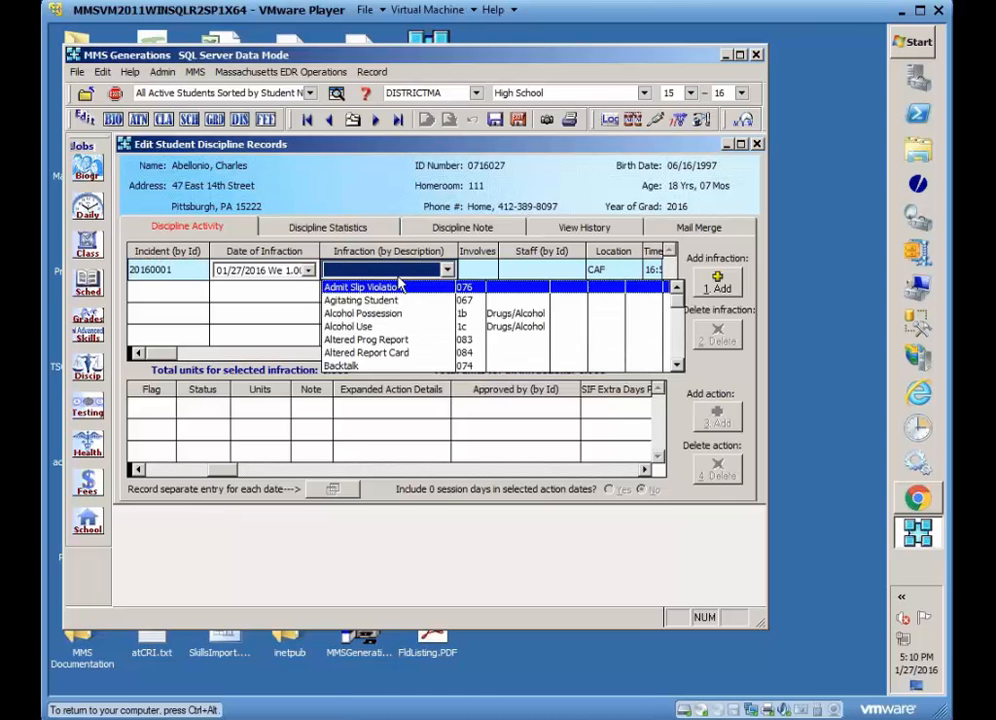
pyautogui.click(392, 342)
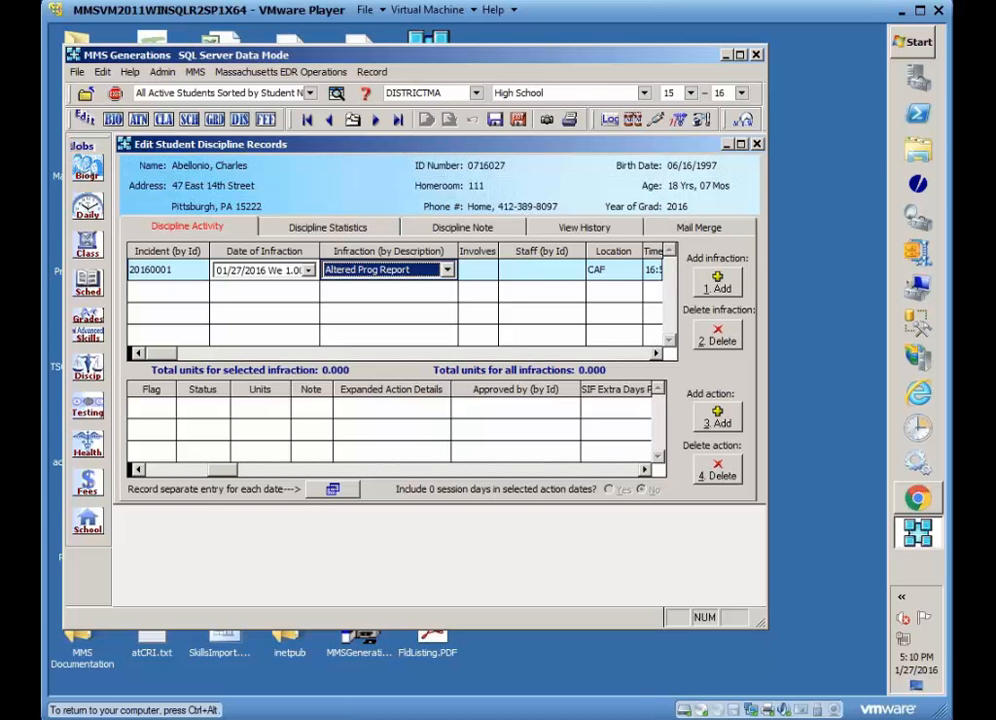
# Set the infraction's weapon type to 0013 (Other type of firearm).
pyautogui.click(644, 471)
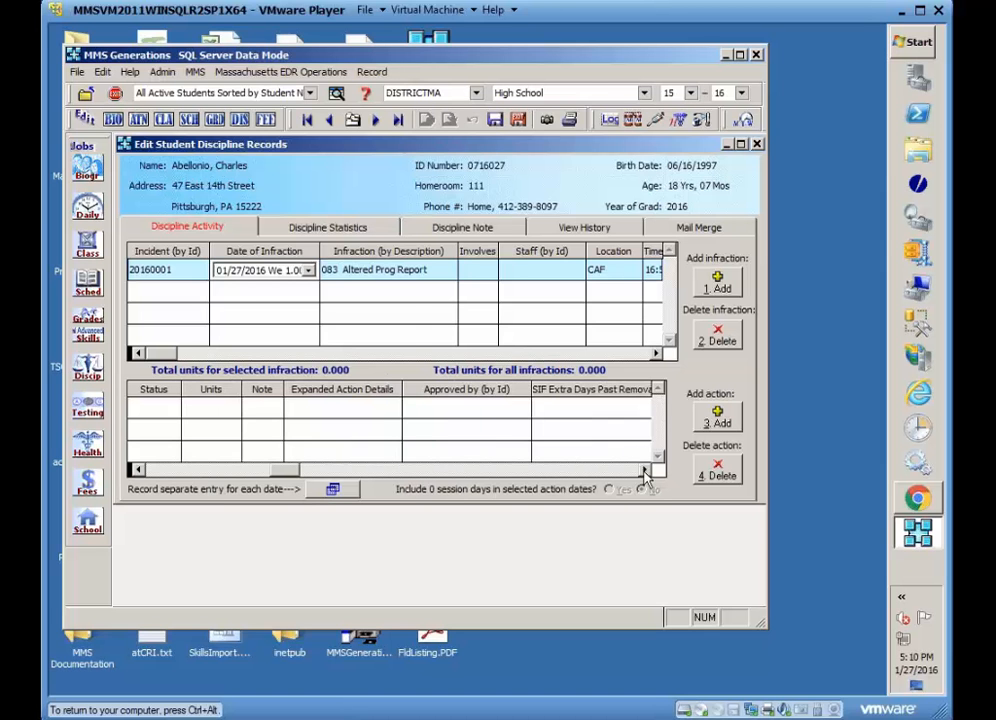
pyautogui.click(656, 354)
pyautogui.click(656, 354)
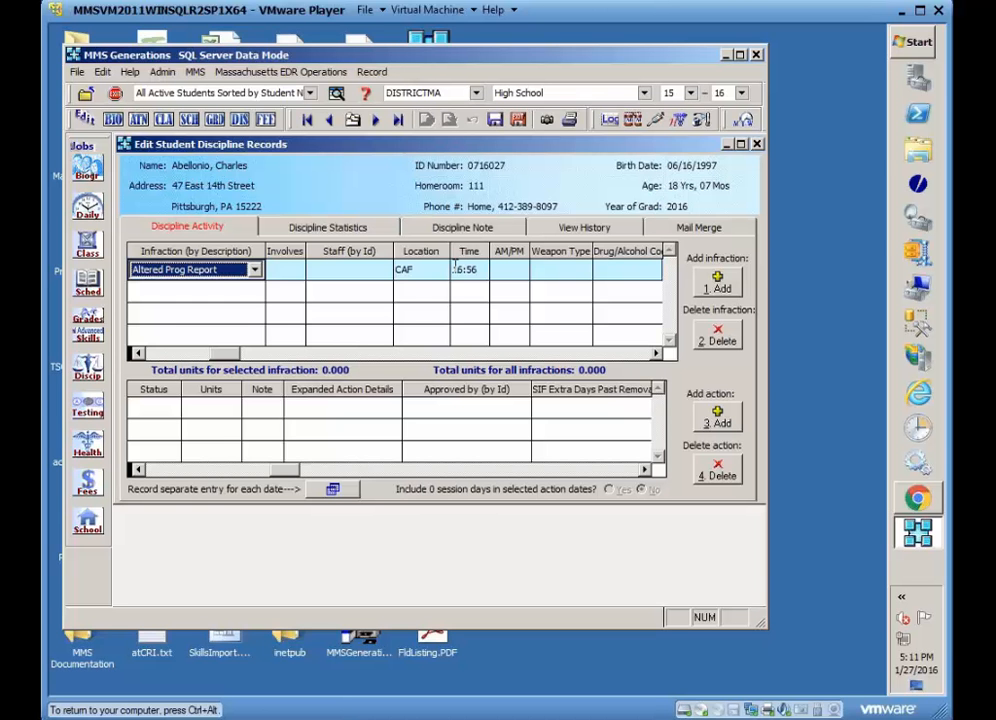
pyautogui.click(567, 272)
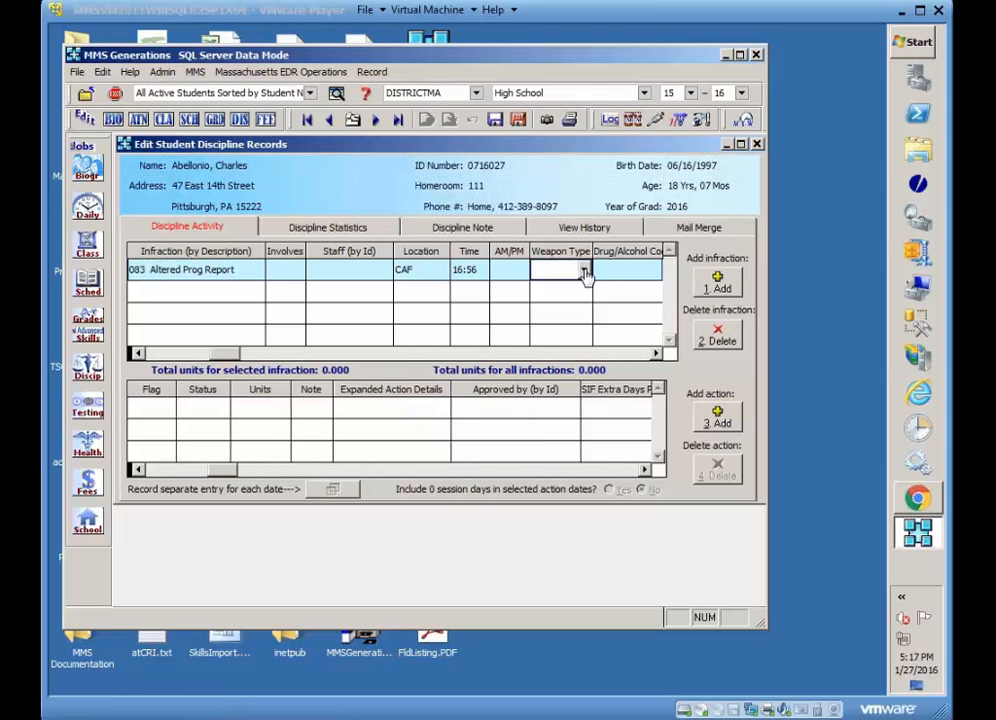
pyautogui.click(585, 272)
pyautogui.click(585, 270)
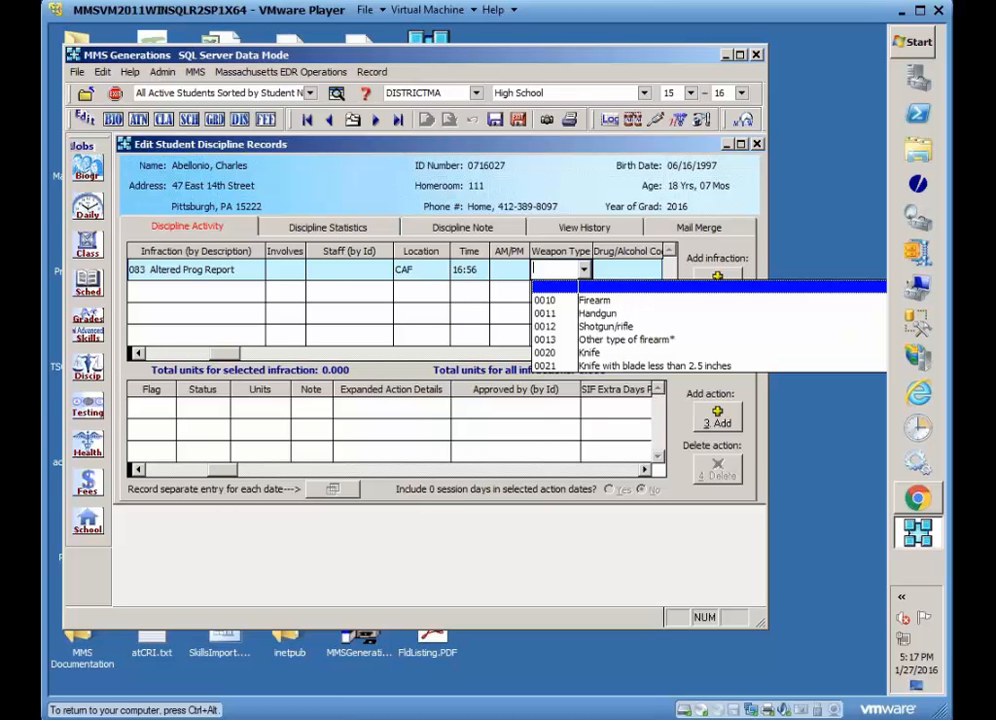
pyautogui.click(557, 341)
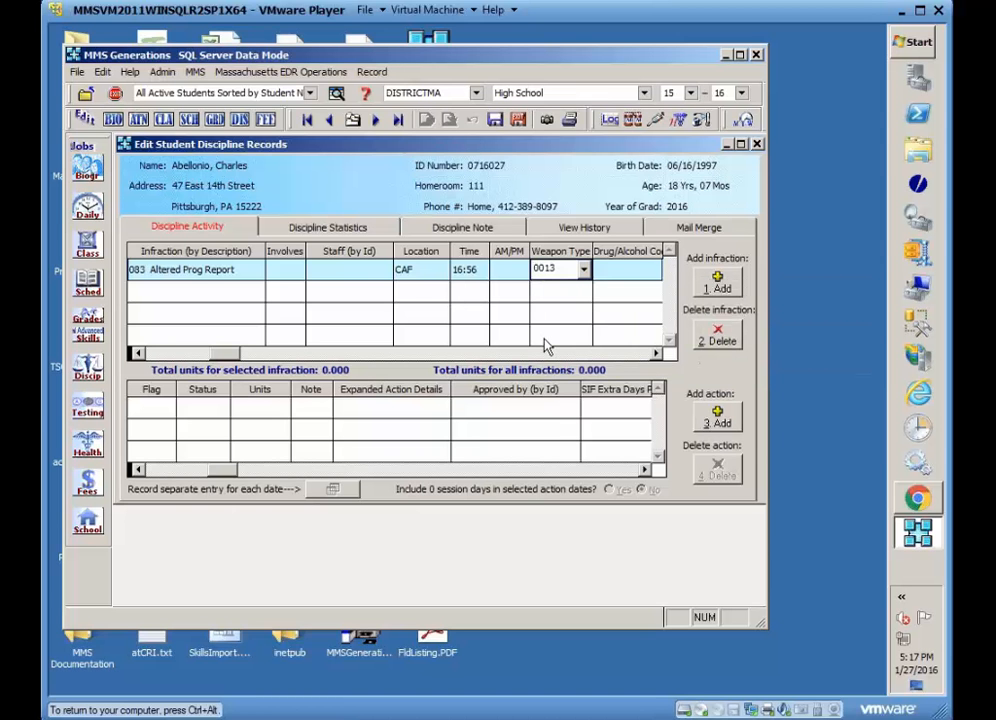
# Set the infraction's SIF other weapon to 0013 (Other type of firearm).
pyautogui.click(657, 354)
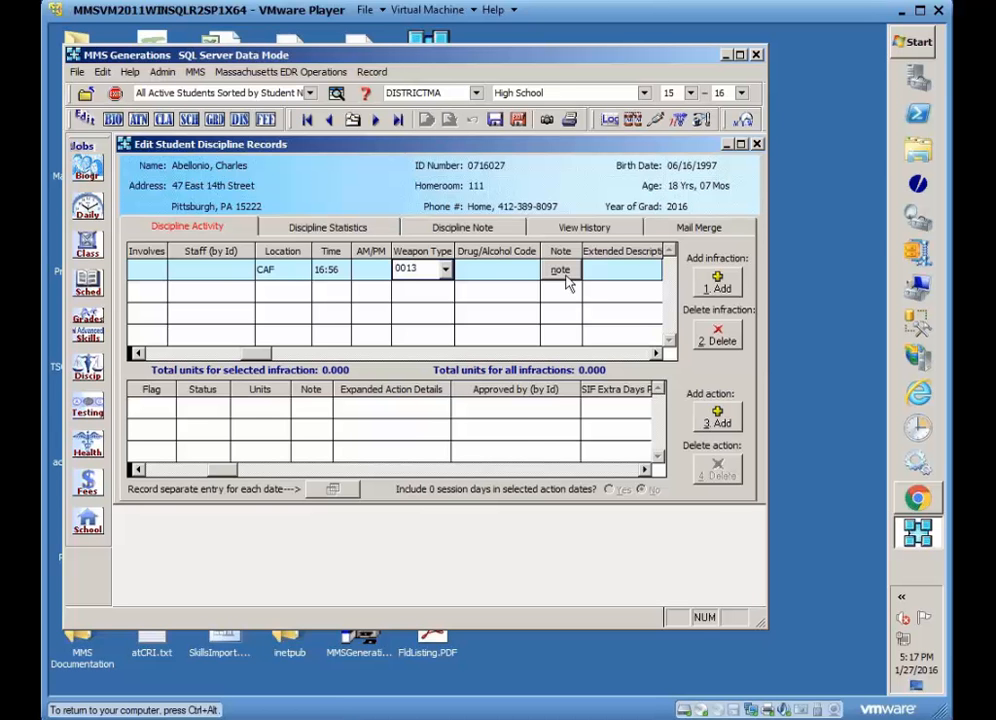
pyautogui.click(657, 356)
pyautogui.click(657, 356)
pyautogui.click(657, 356)
pyautogui.click(657, 356)
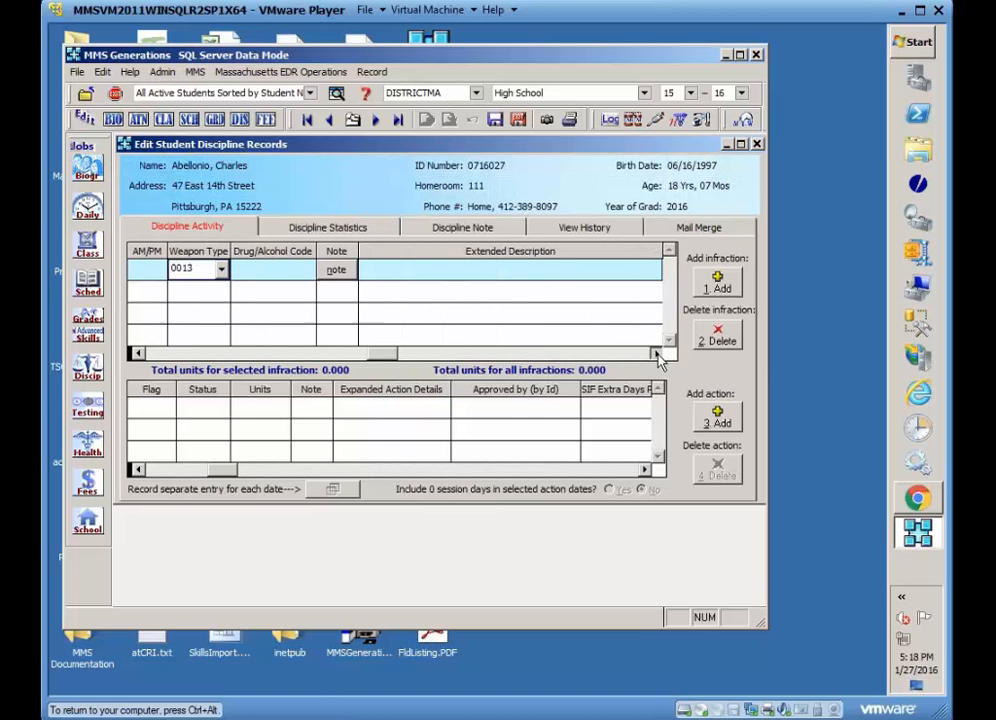
pyautogui.click(657, 356)
pyautogui.click(657, 356)
pyautogui.click(657, 356)
pyautogui.click(657, 356)
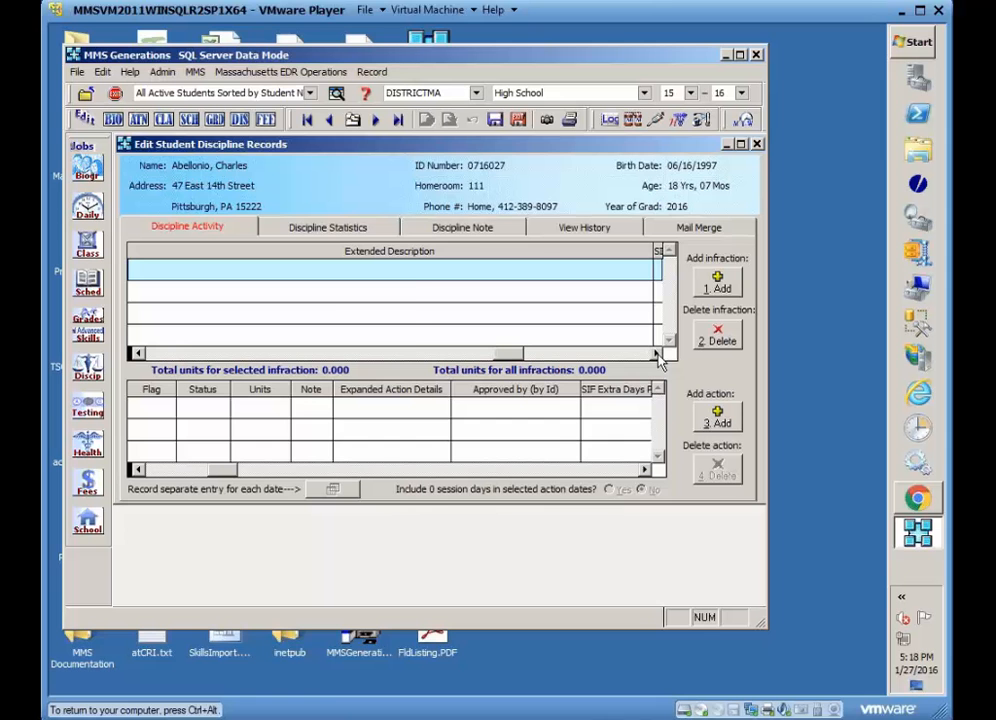
pyautogui.click(657, 354)
pyautogui.click(657, 354)
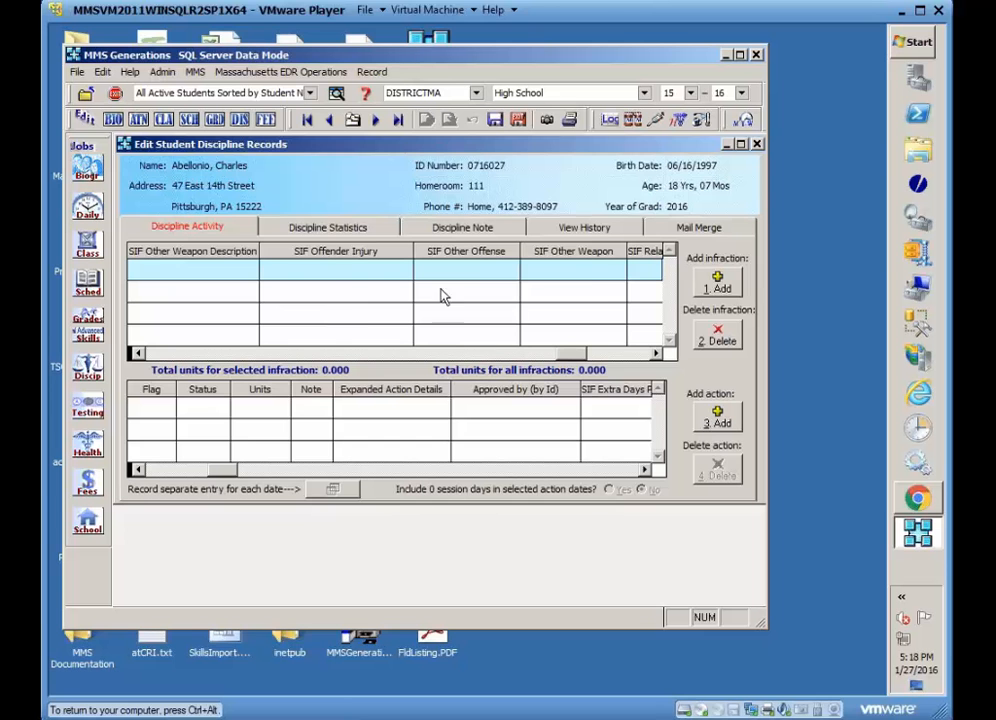
pyautogui.click(623, 269)
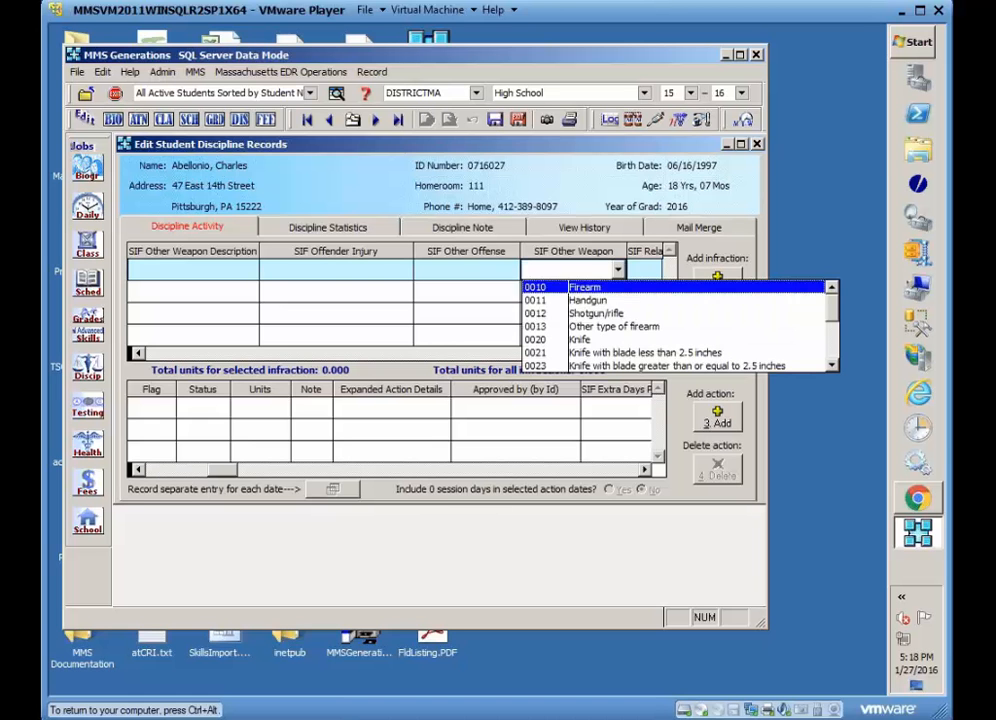
pyautogui.moveTo(830, 313); pyautogui.dragTo(834, 365)
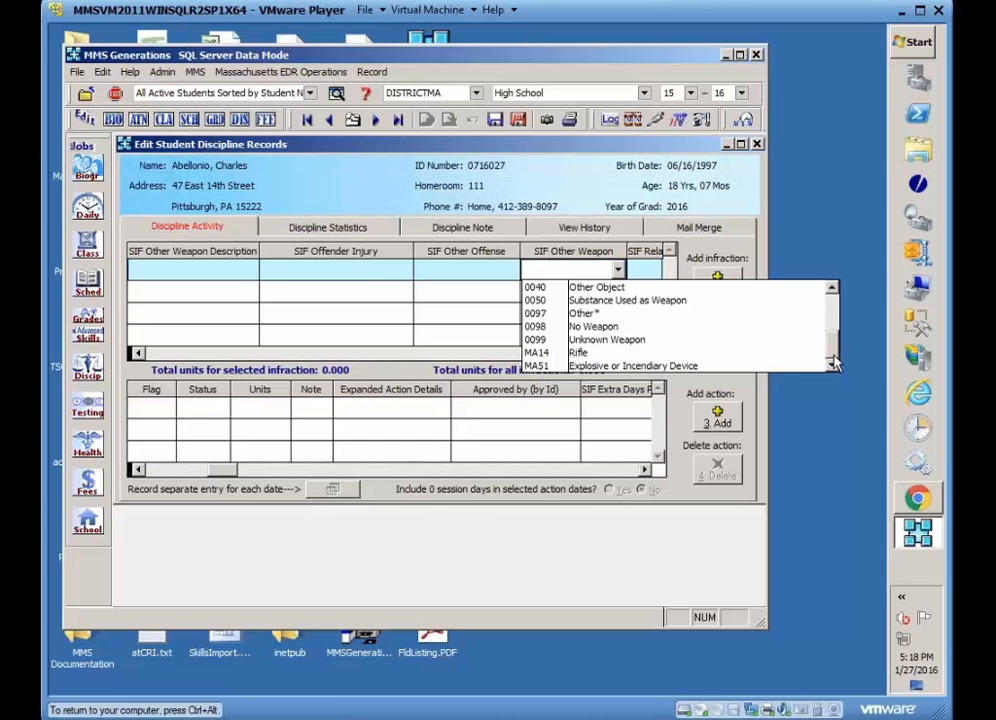
pyautogui.moveTo(834, 365); pyautogui.dragTo(835, 316)
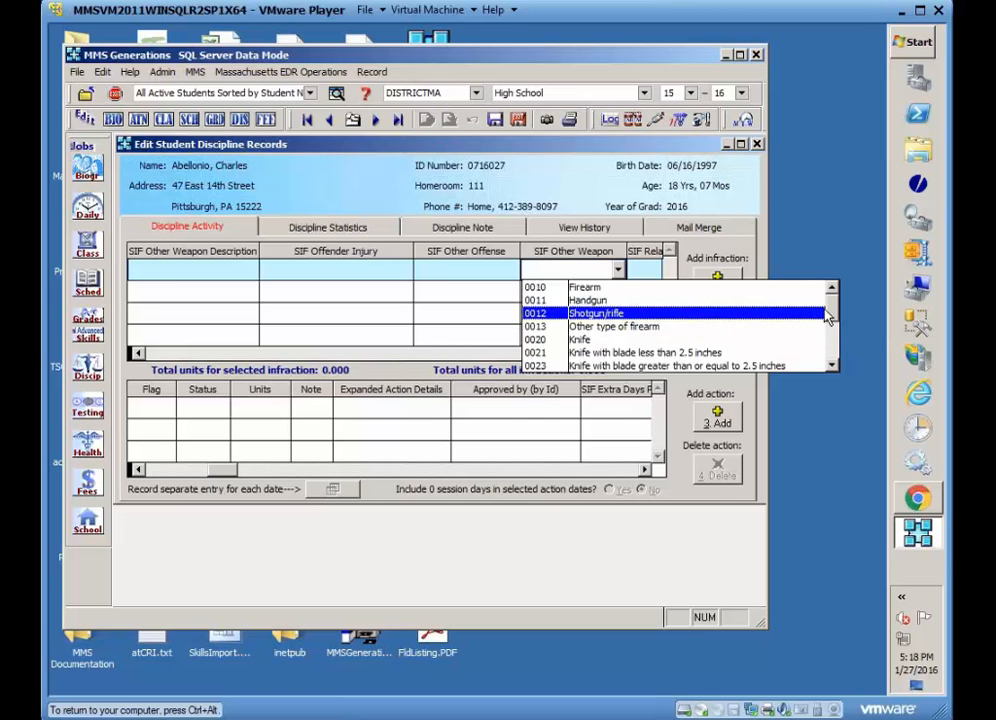
pyautogui.click(700, 326)
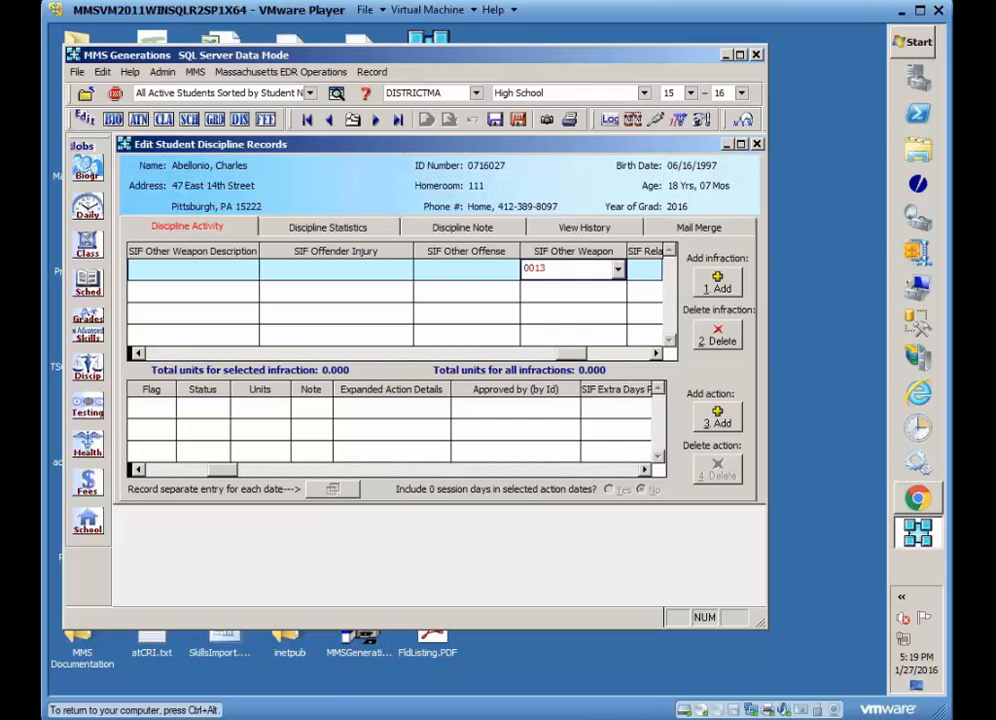
# Change the infraction's SIF other weapon to 0040 (Other Object).
pyautogui.click(617, 269)
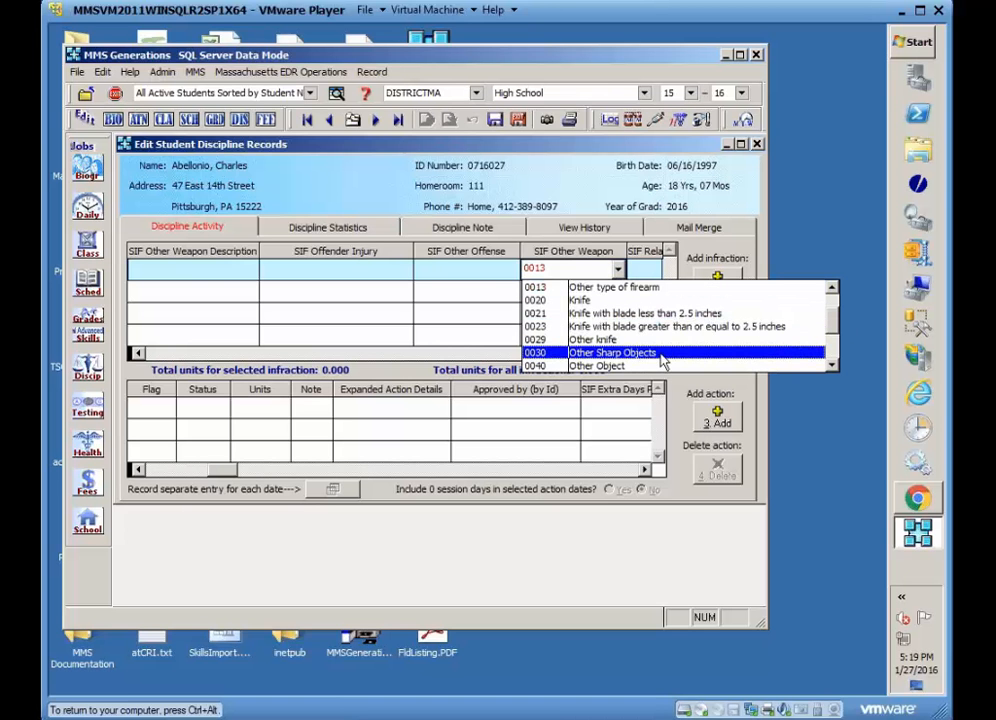
pyautogui.click(830, 368)
pyautogui.click(830, 368)
pyautogui.click(830, 368)
pyautogui.click(598, 330)
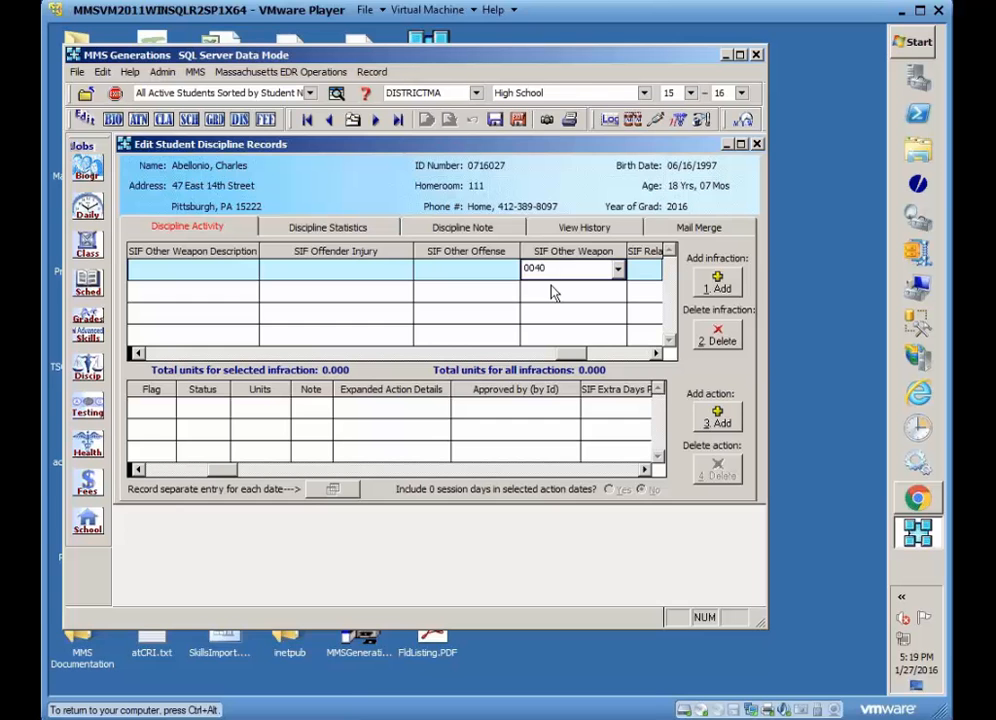
# Describe the other weapon as Pipe and set the SIF offender injury to 3065 (No injury).
pyautogui.click(181, 268)
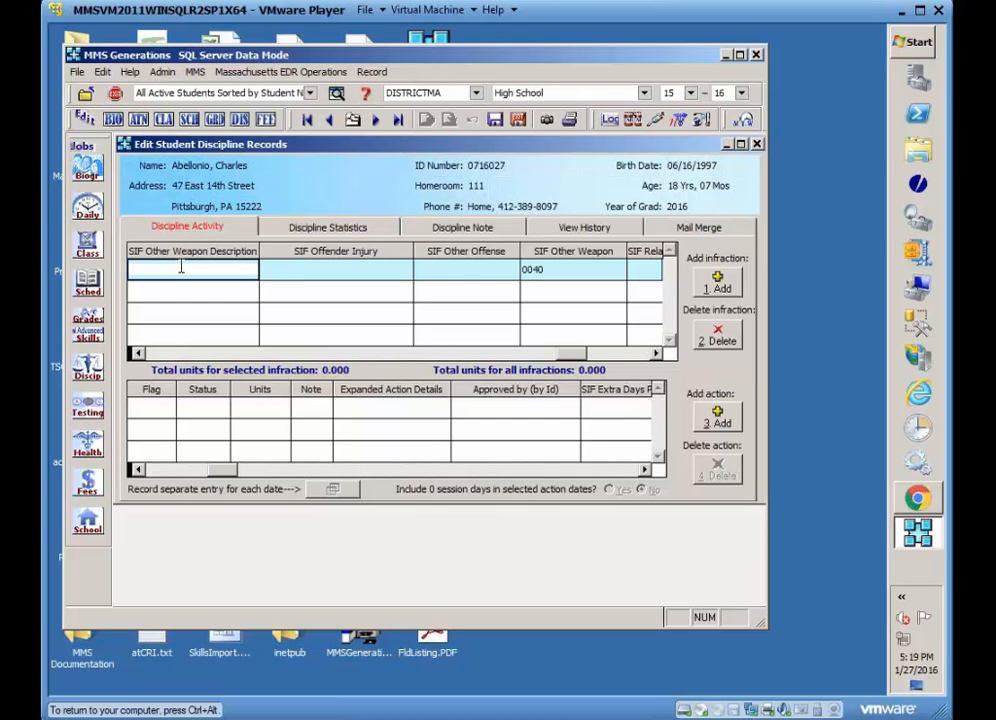
pyautogui.write('Pipe')
pyautogui.click(387, 269)
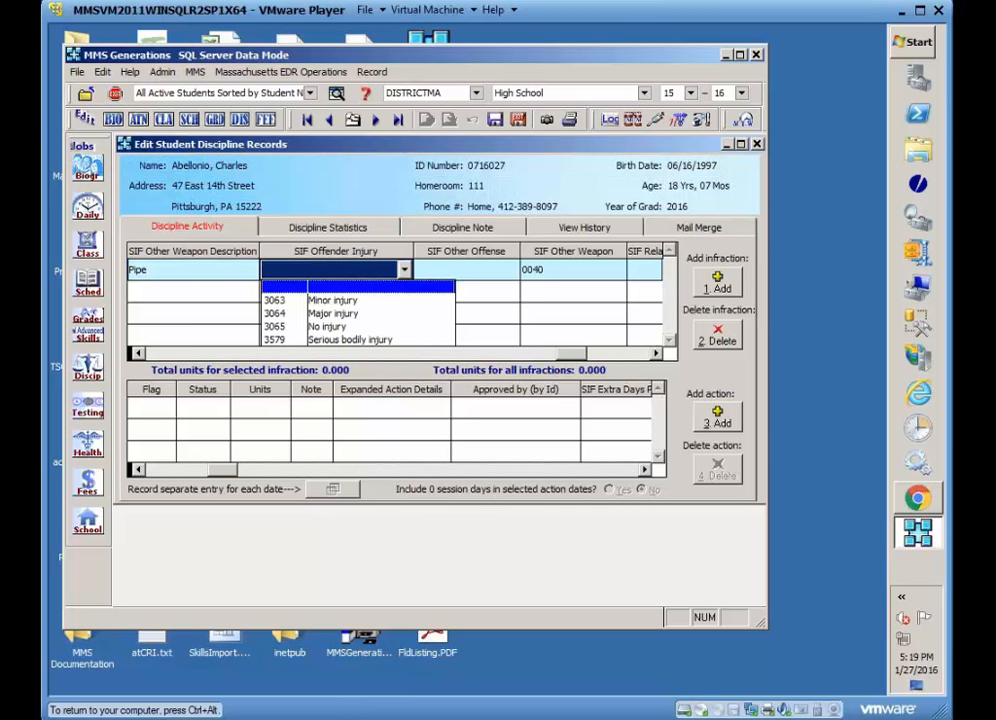
pyautogui.click(323, 327)
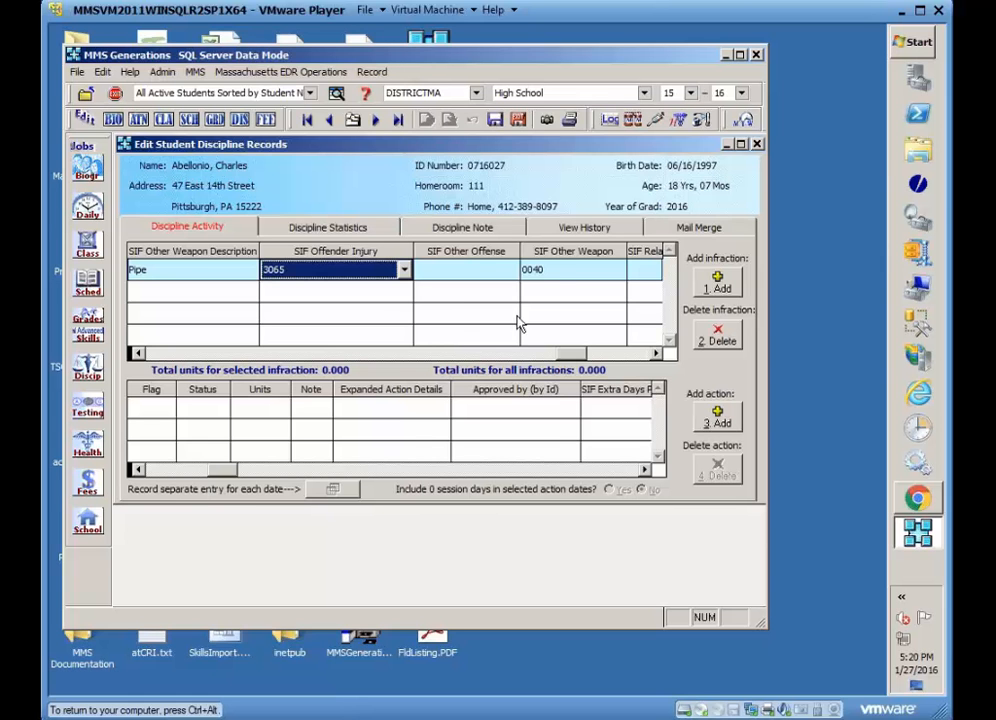
# Set the infraction's SIF related to field to 3069 (Hate-related) and SIF due to disability to No.
pyautogui.click(511, 269)
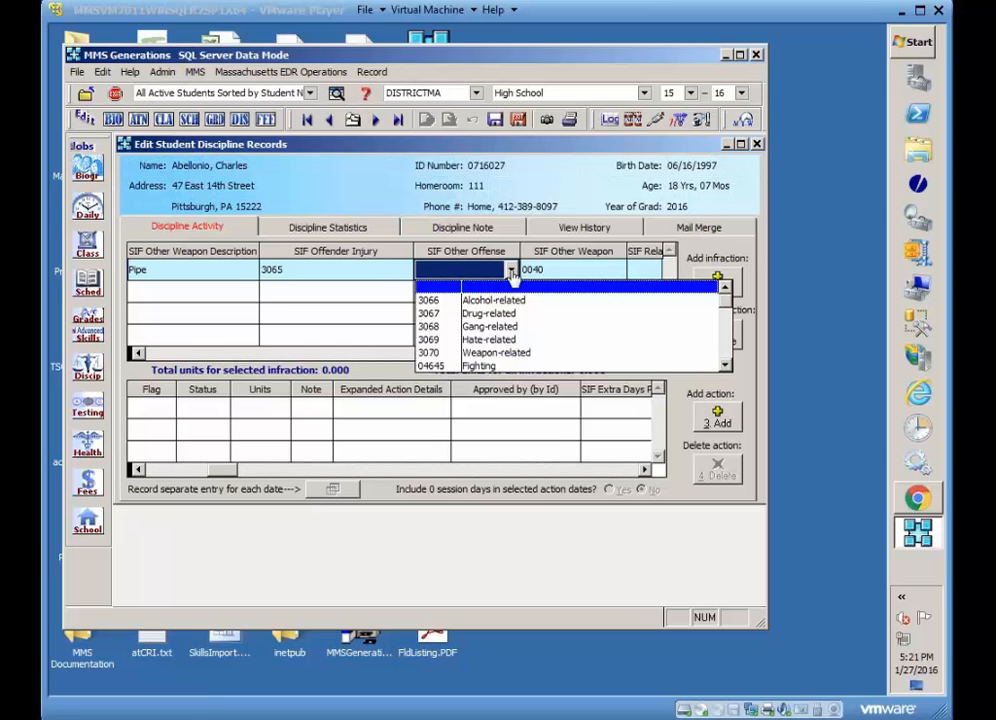
pyautogui.click(390, 281)
pyautogui.click(656, 355)
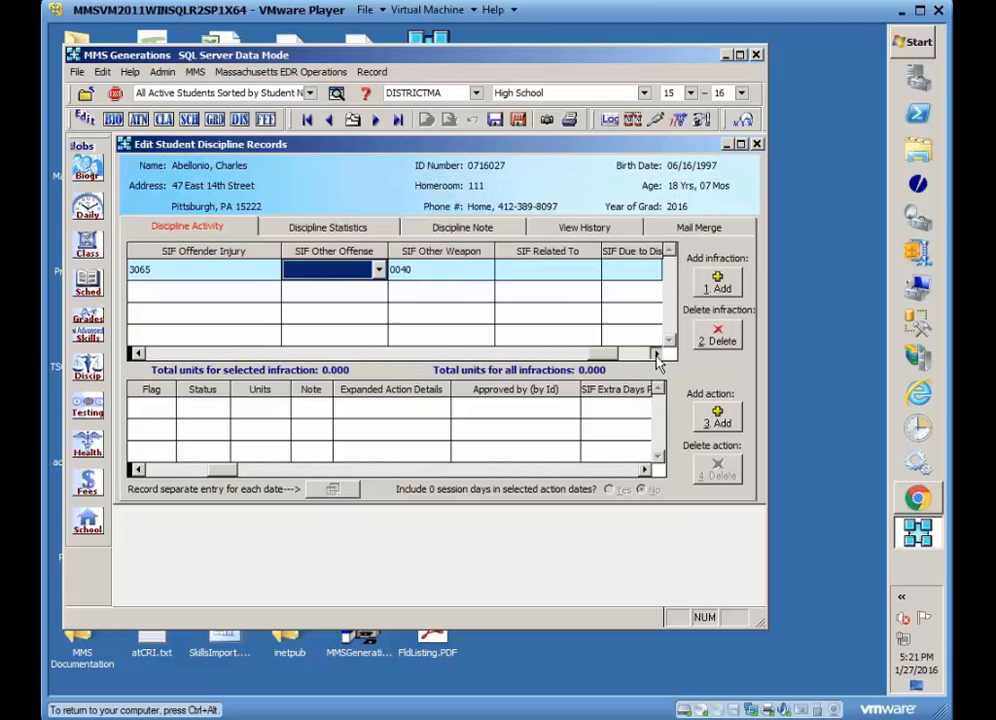
pyautogui.click(656, 355)
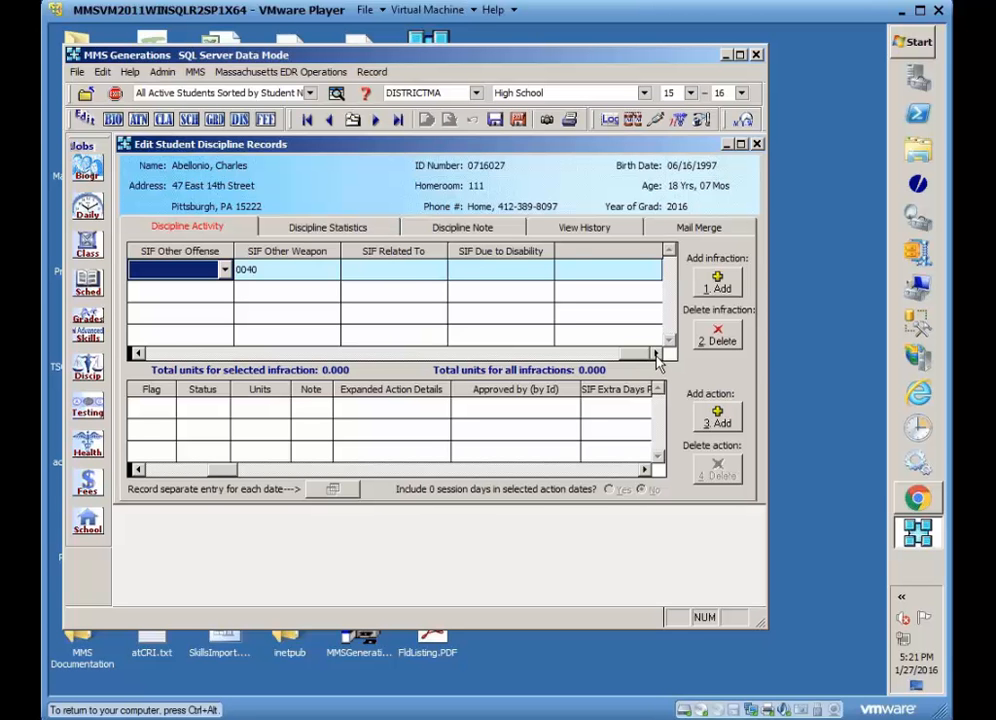
pyautogui.click(410, 268)
pyautogui.click(437, 269)
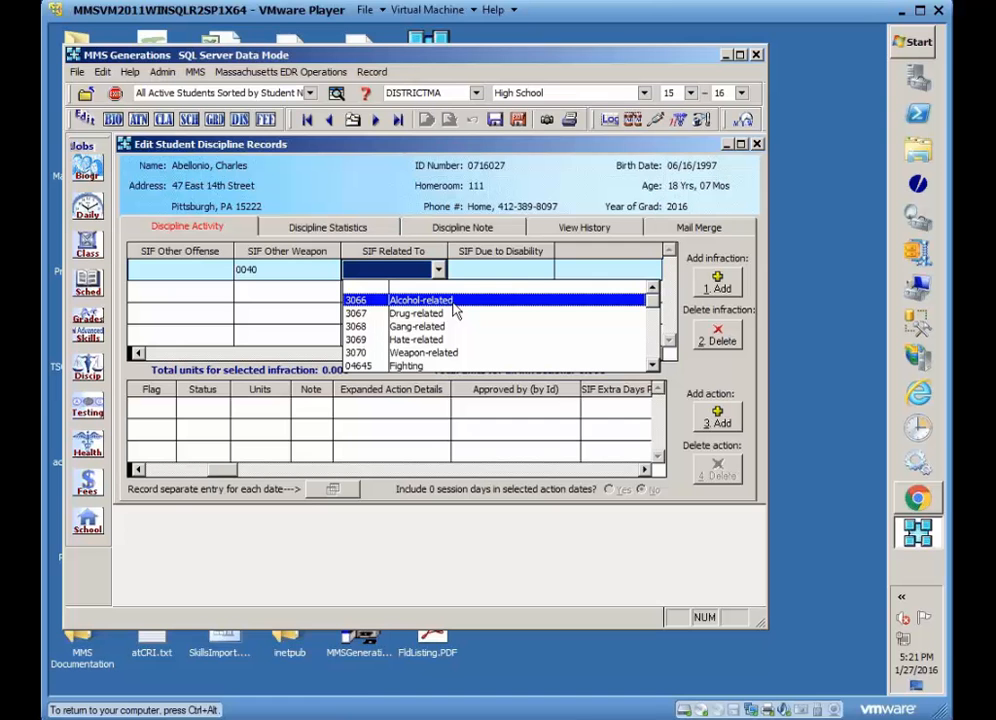
pyautogui.click(414, 340)
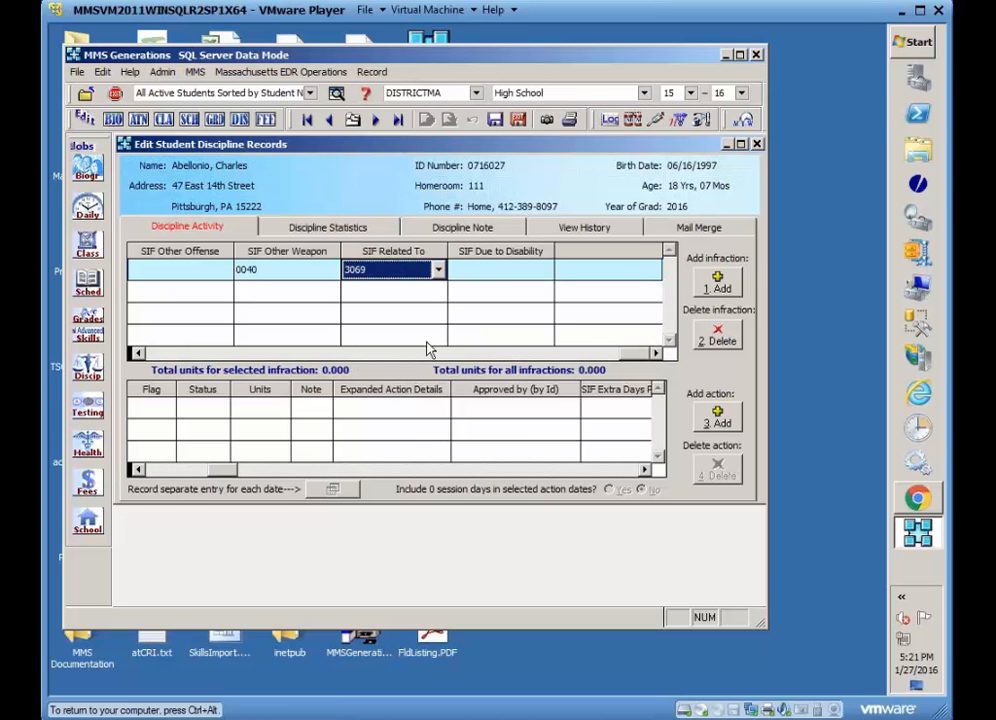
pyautogui.click(540, 268)
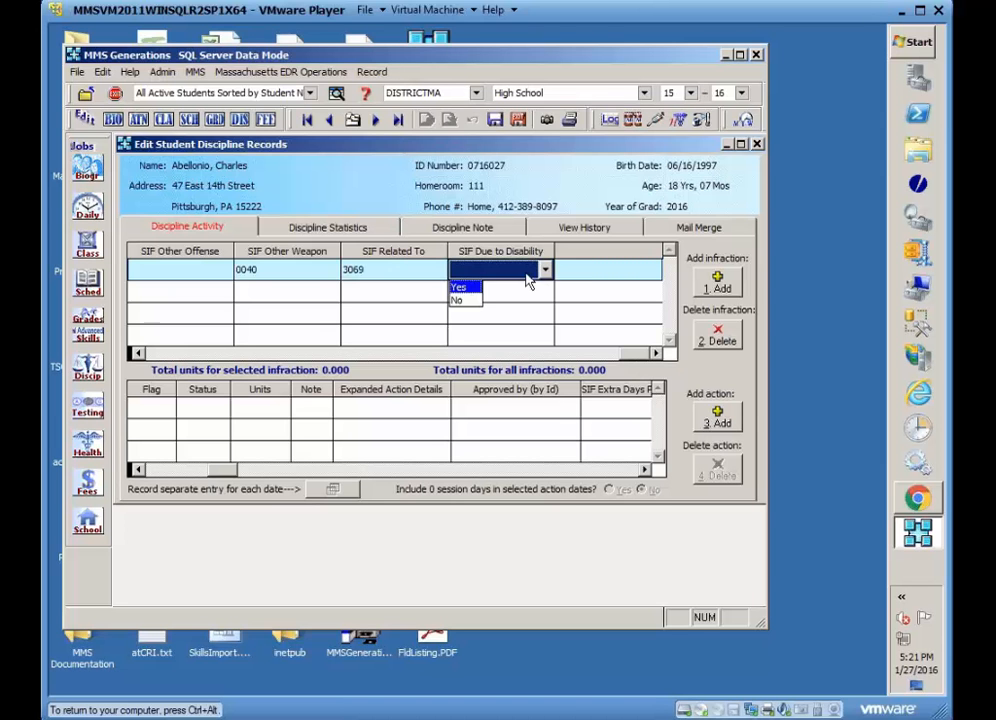
pyautogui.click(462, 297)
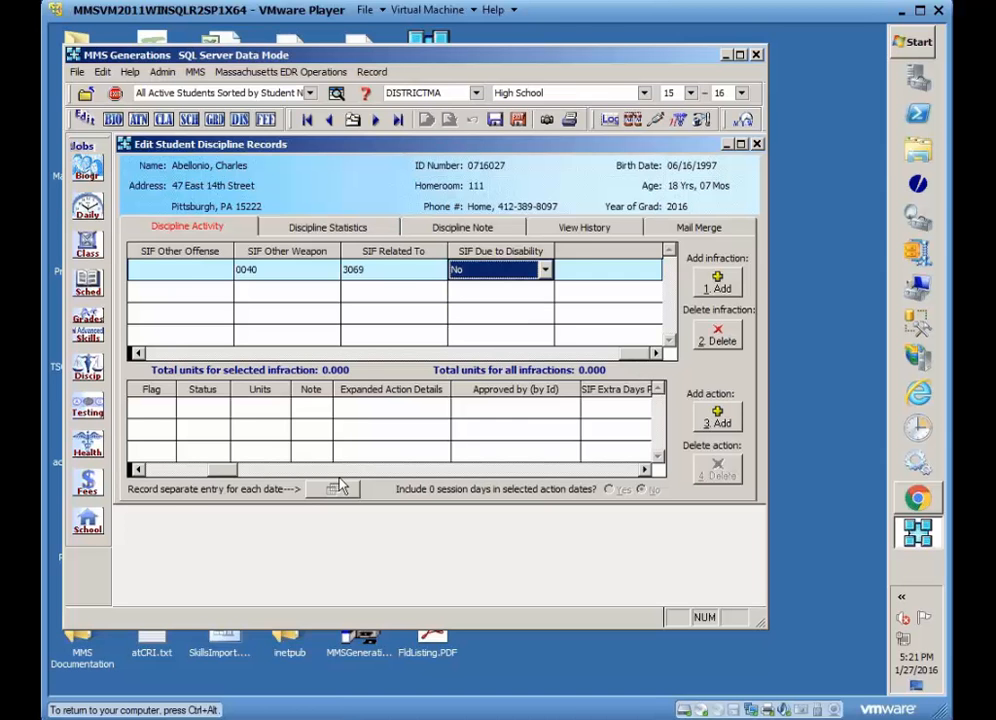
# Add a disciplinary action of 20 Demerits to the infraction.
pyautogui.moveTo(216, 470); pyautogui.dragTo(172, 470)
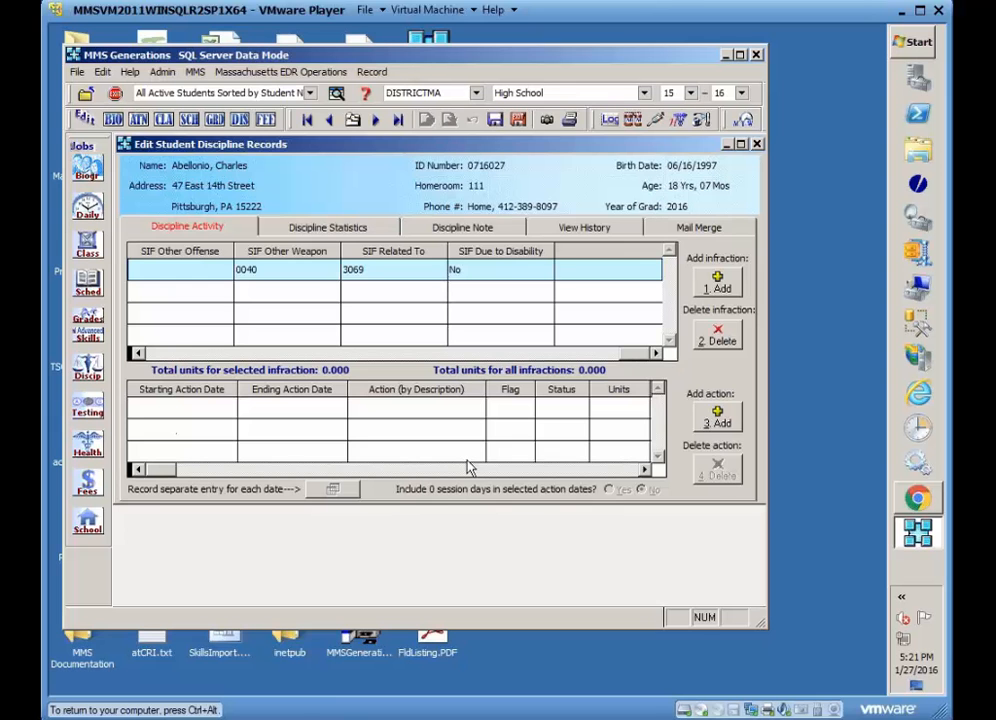
pyautogui.click(717, 420)
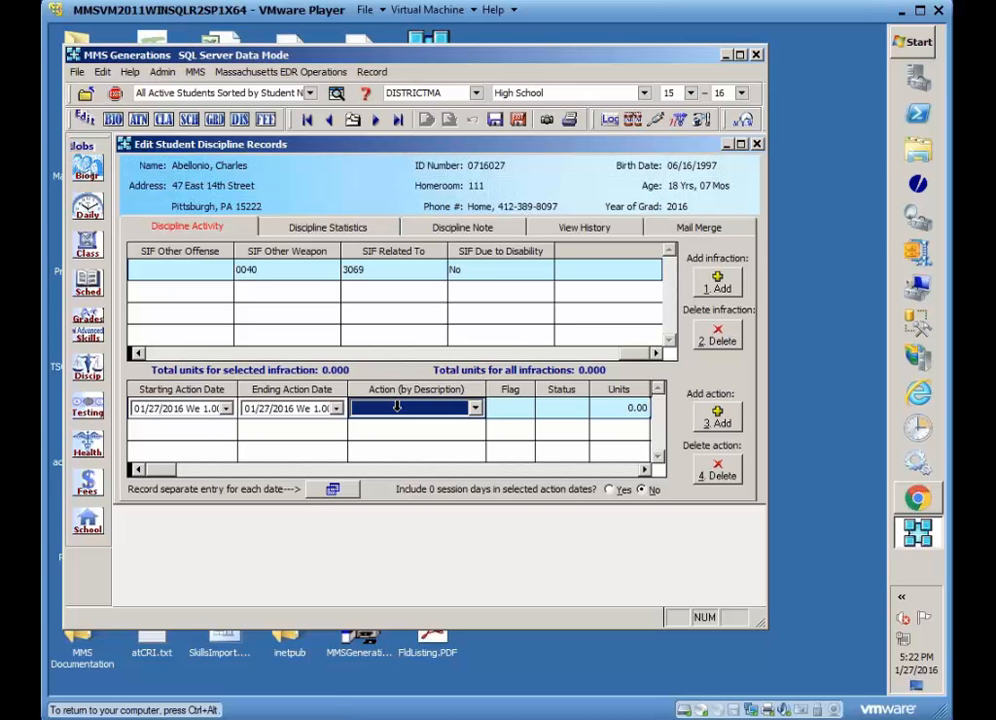
pyautogui.click(474, 408)
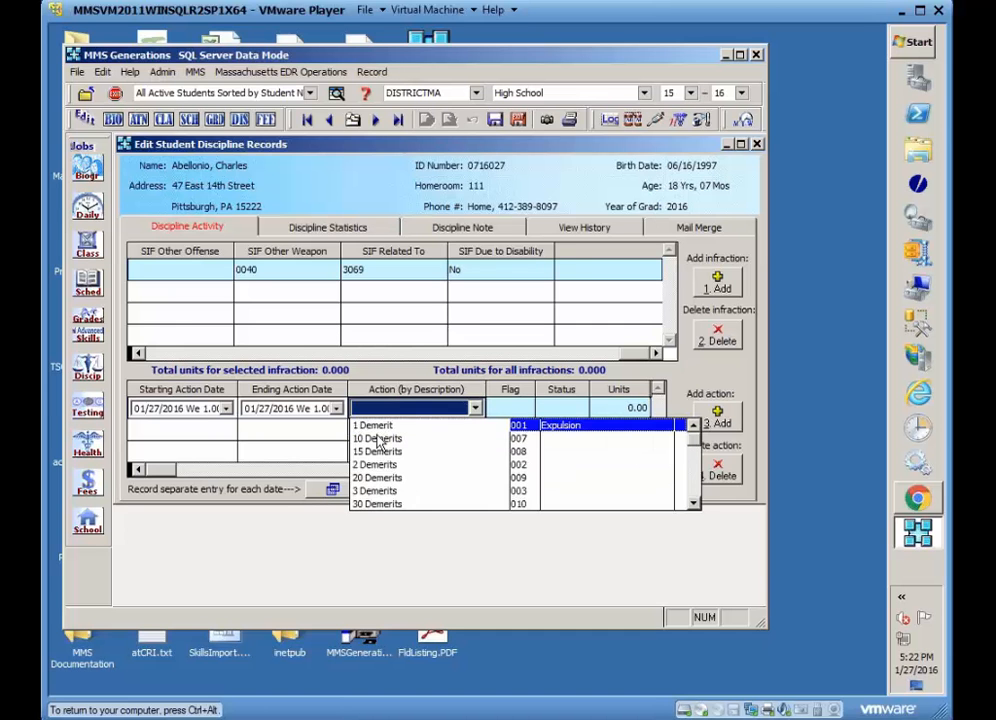
pyautogui.click(376, 477)
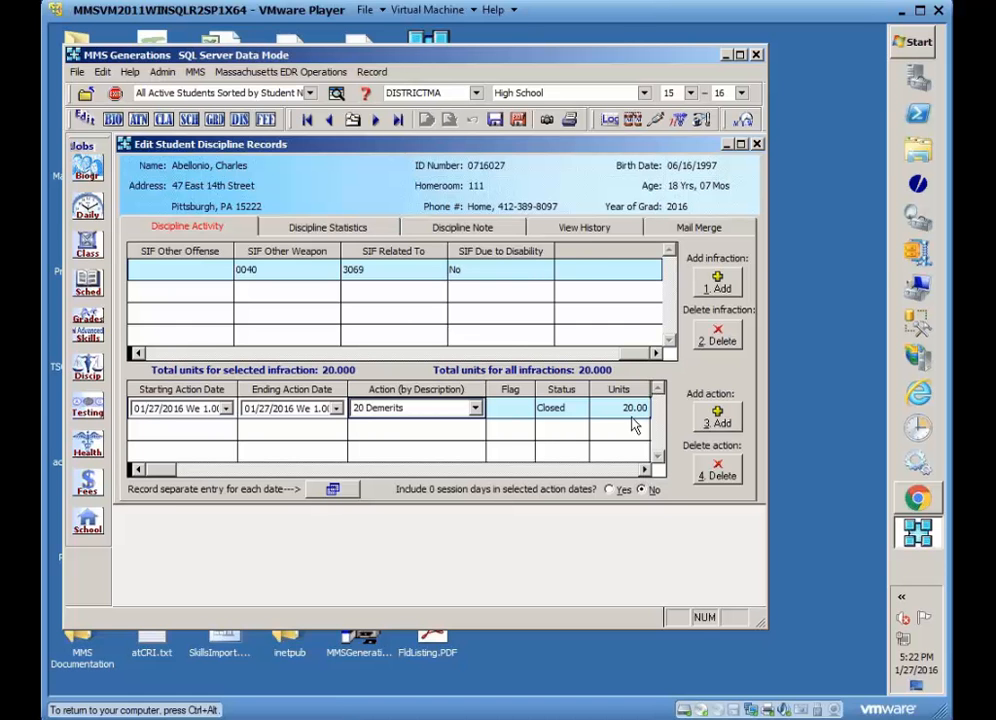
# Open the action's expanded action details and close them without entering anything.
pyautogui.click(645, 470)
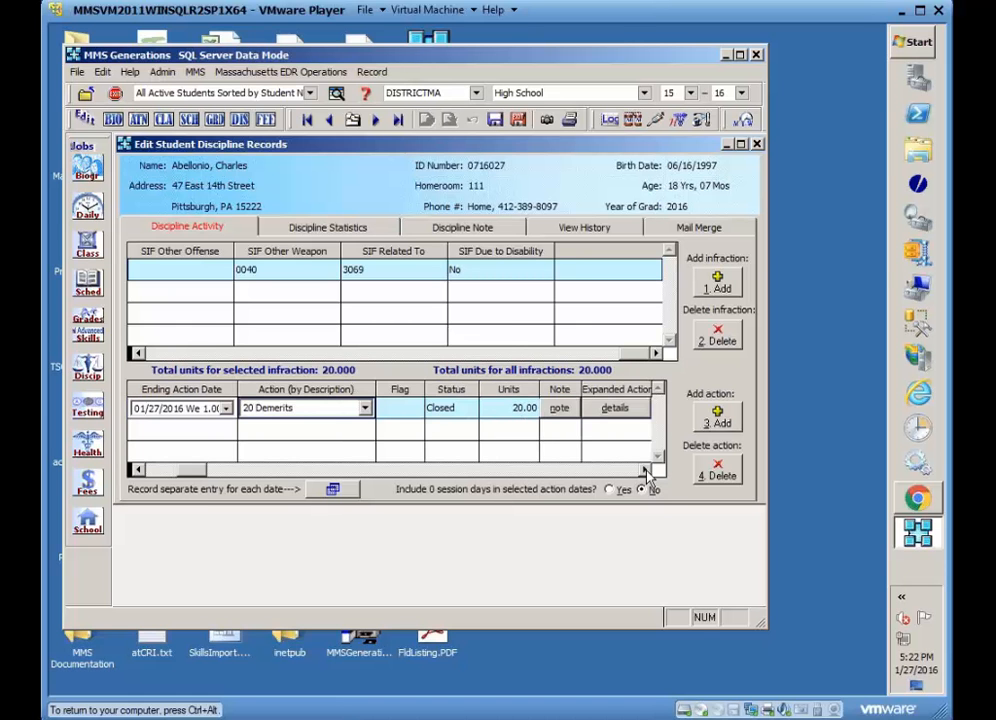
pyautogui.click(645, 470)
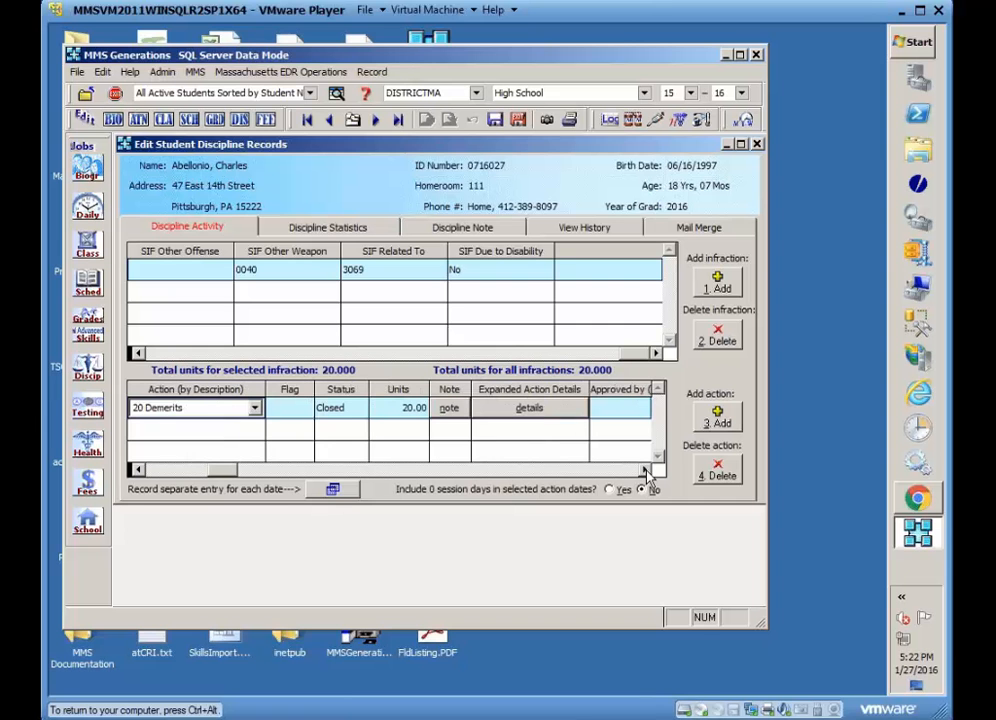
pyautogui.click(510, 410)
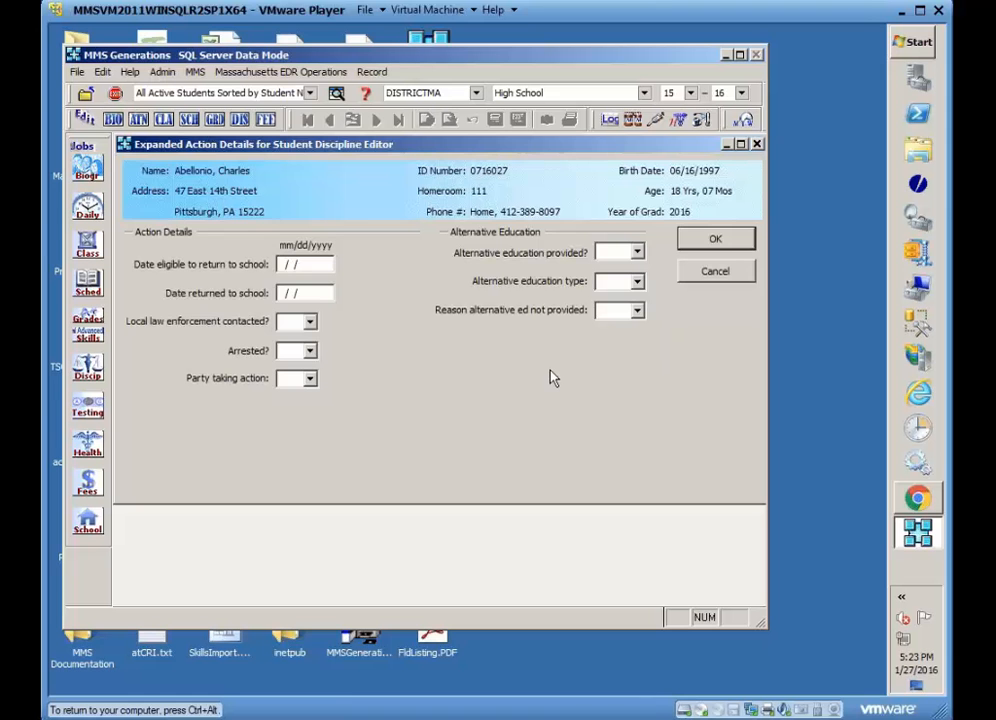
pyautogui.click(715, 245)
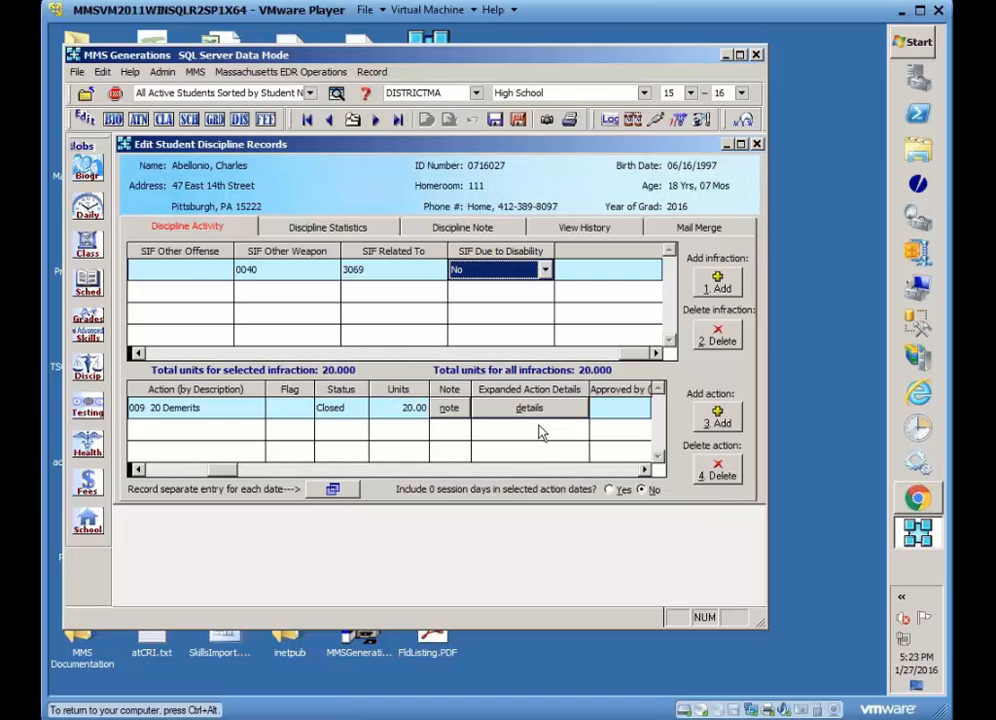
# Set the action's approver to <None Selected> and leave the SIF superintendent appeal blank.
pyautogui.click(645, 470)
pyautogui.click(645, 470)
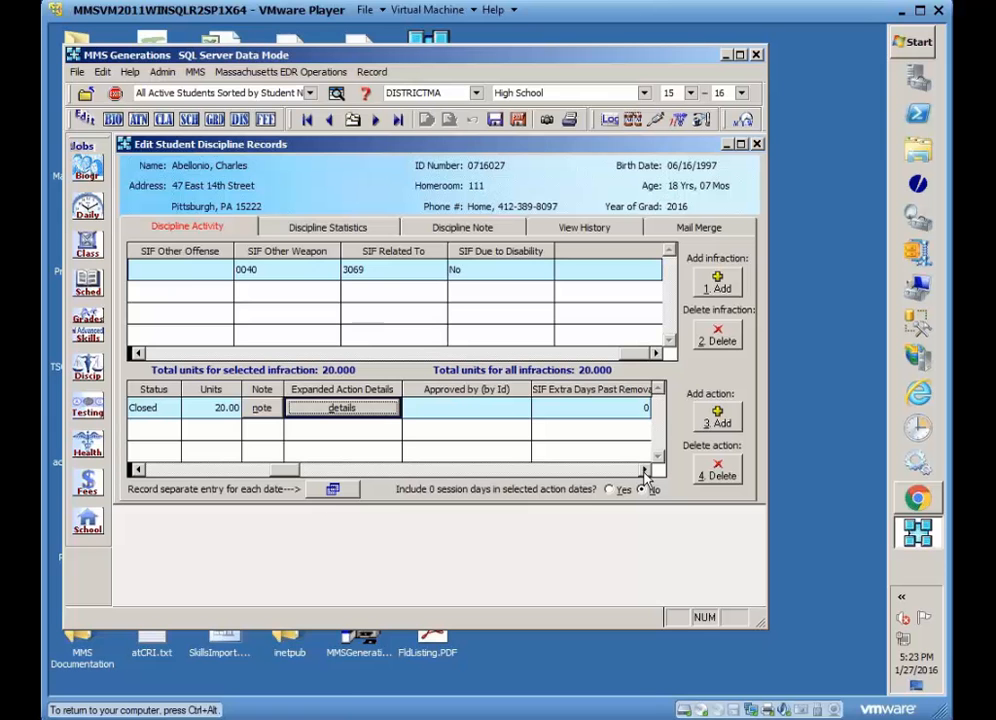
pyautogui.click(520, 407)
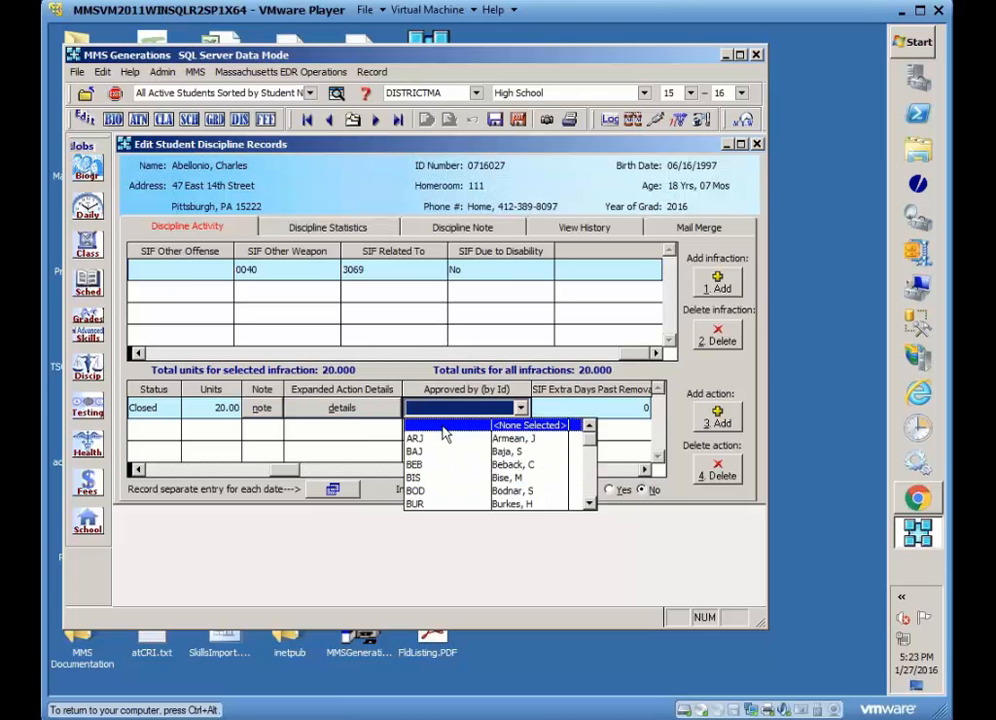
pyautogui.click(520, 425)
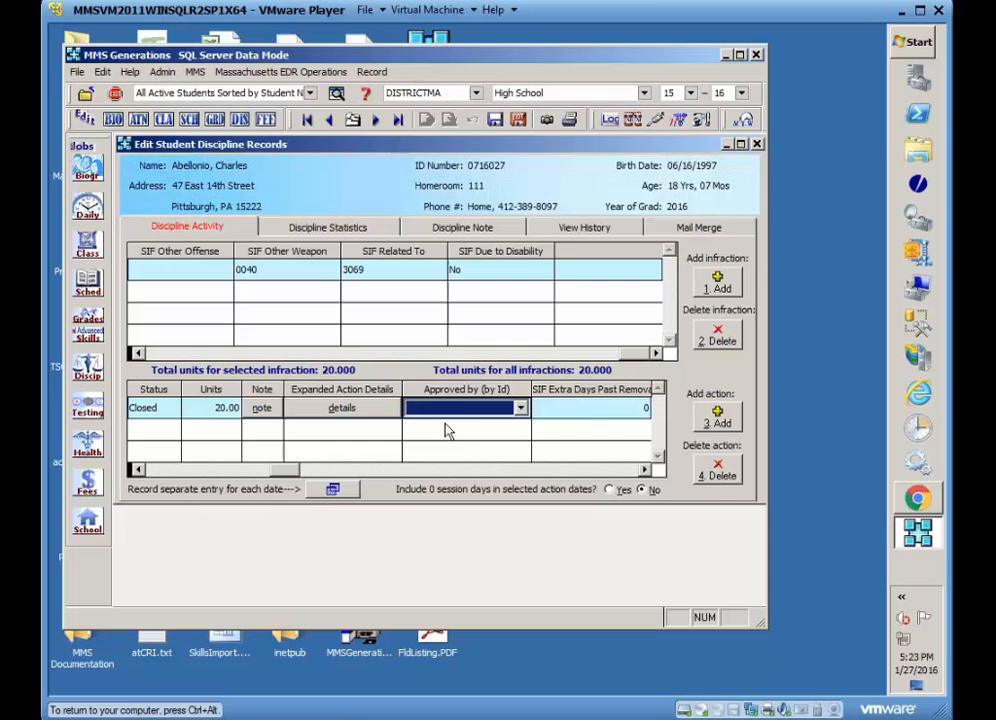
pyautogui.click(638, 470)
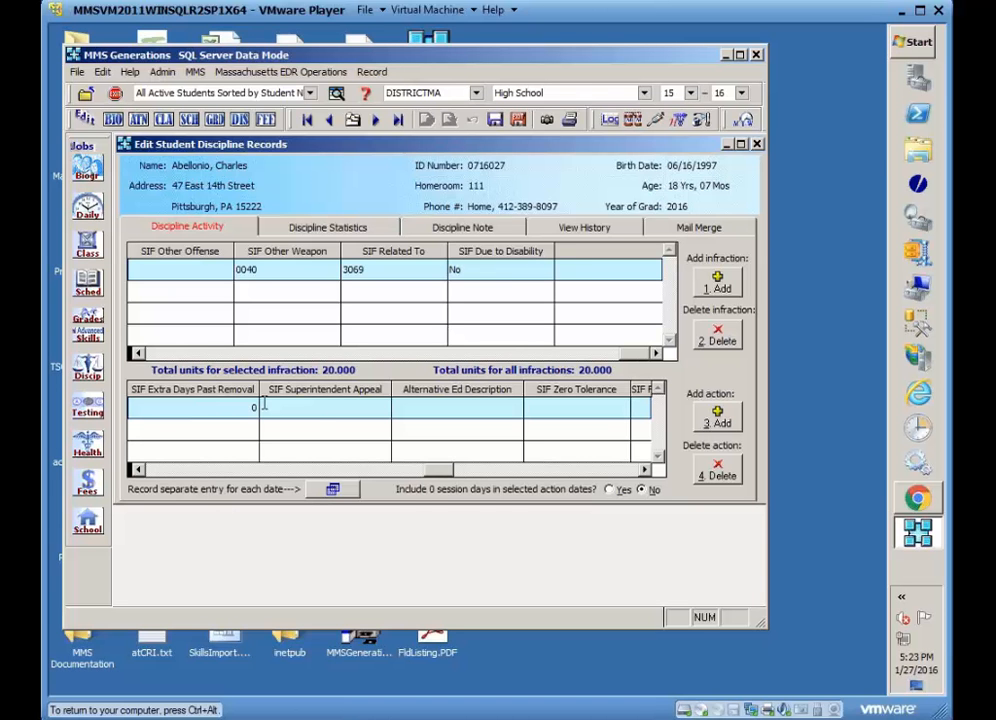
pyautogui.click(331, 410)
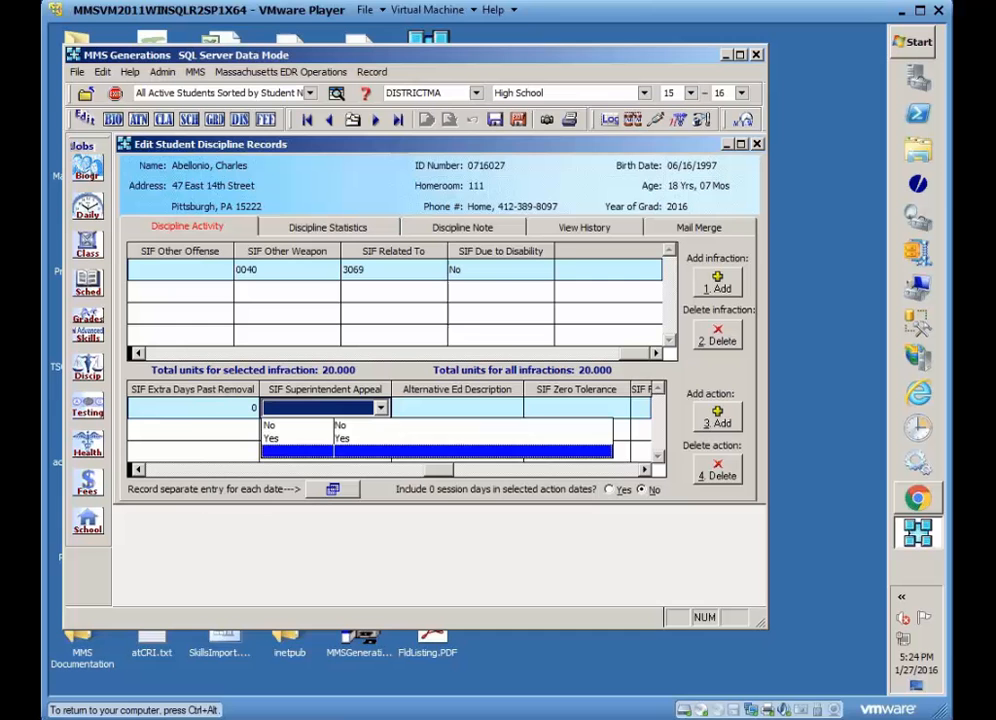
pyautogui.click(301, 453)
# Set the action's SIF zero tolerance to Yes and SIF full year expulsion to No.
pyautogui.click(644, 469)
pyautogui.click(644, 469)
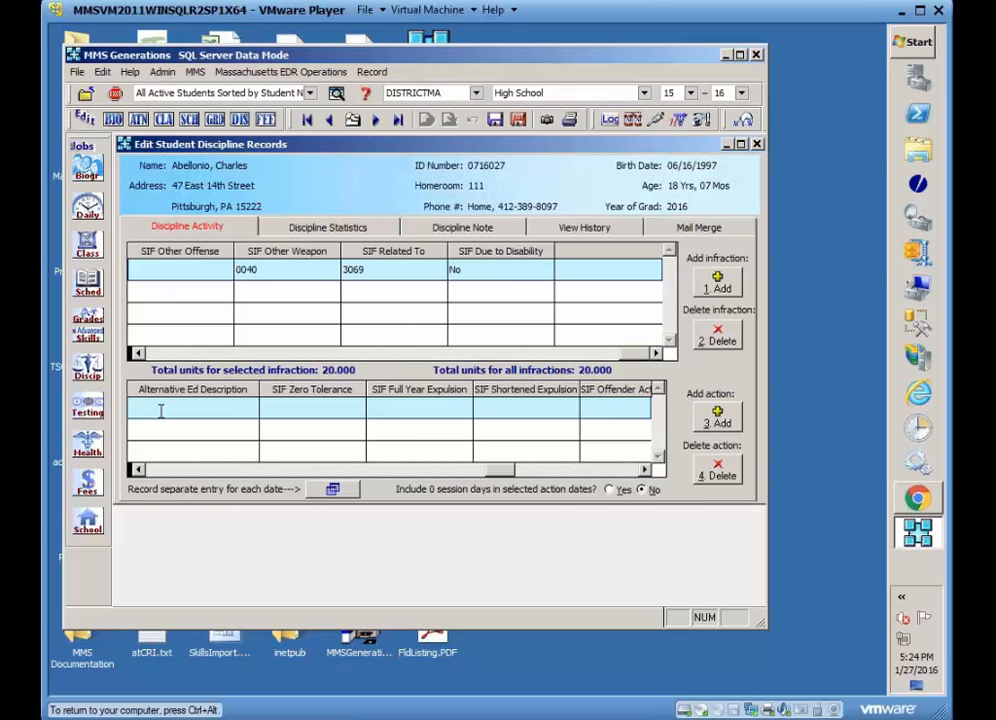
pyautogui.click(305, 410)
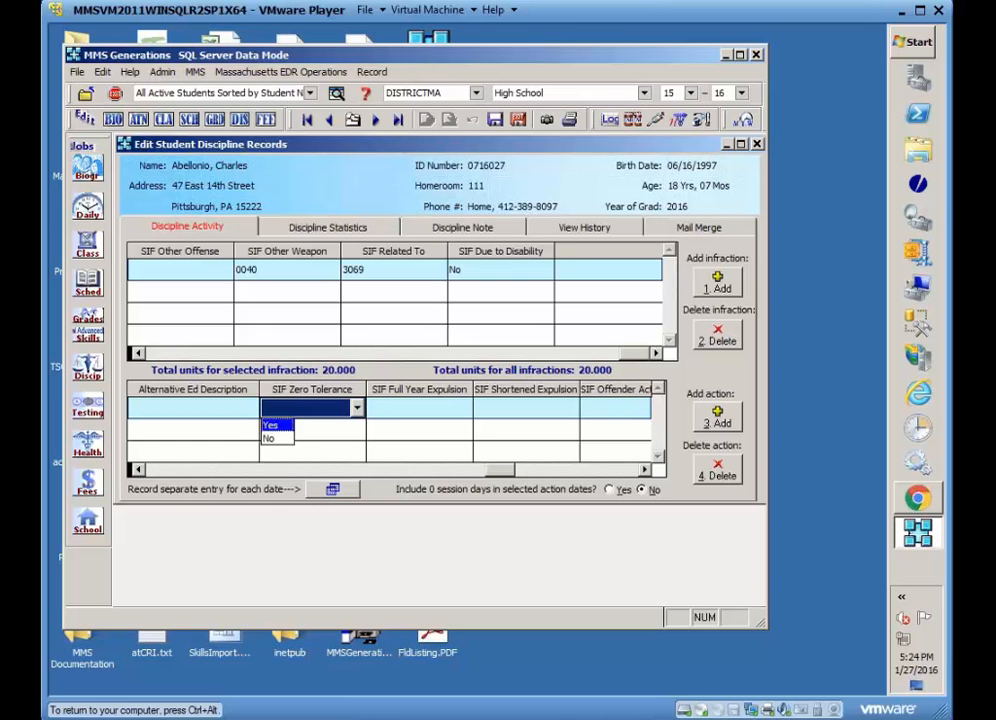
pyautogui.click(272, 426)
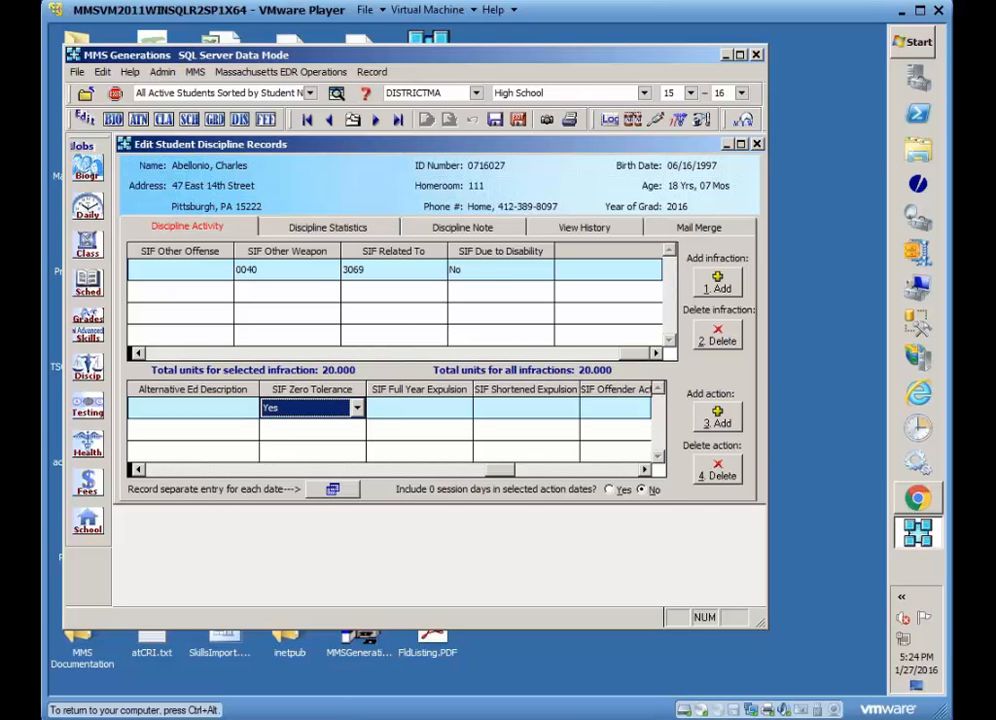
pyautogui.click(411, 409)
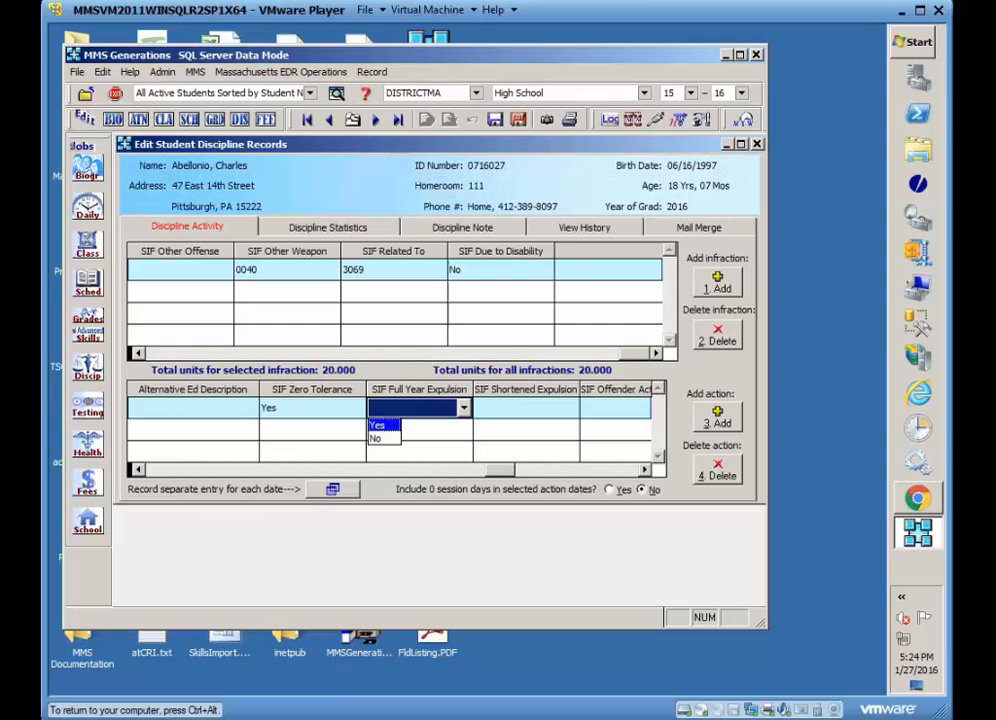
pyautogui.click(381, 440)
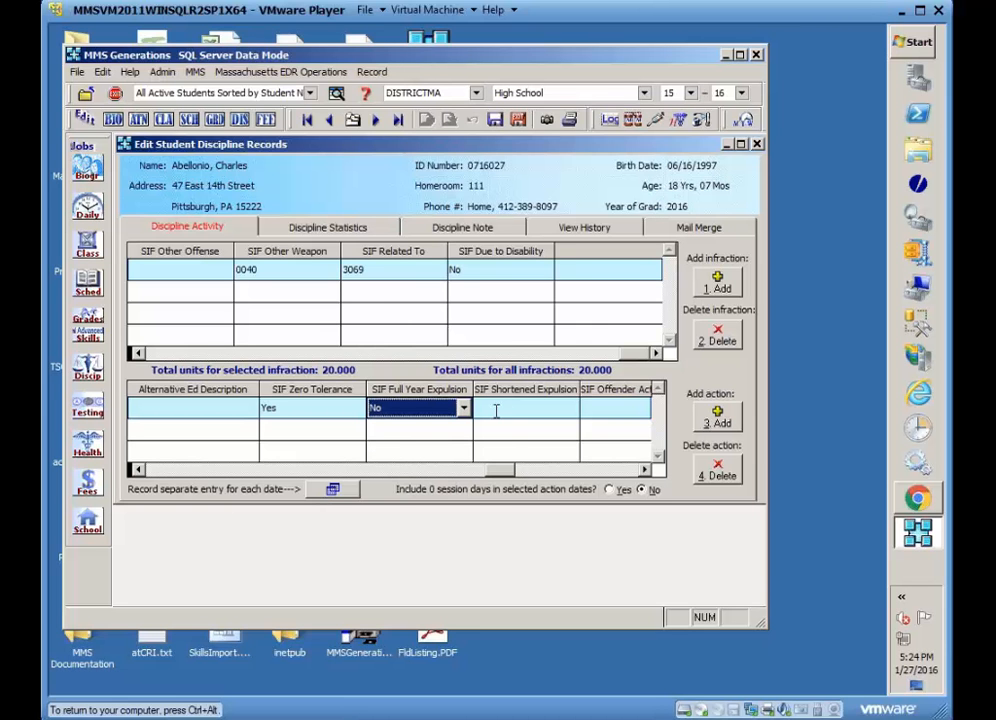
# Set the action's SIF shortened expulsion to No and SIF offender action code to 3082 (Counseling mandated).
pyautogui.click(645, 473)
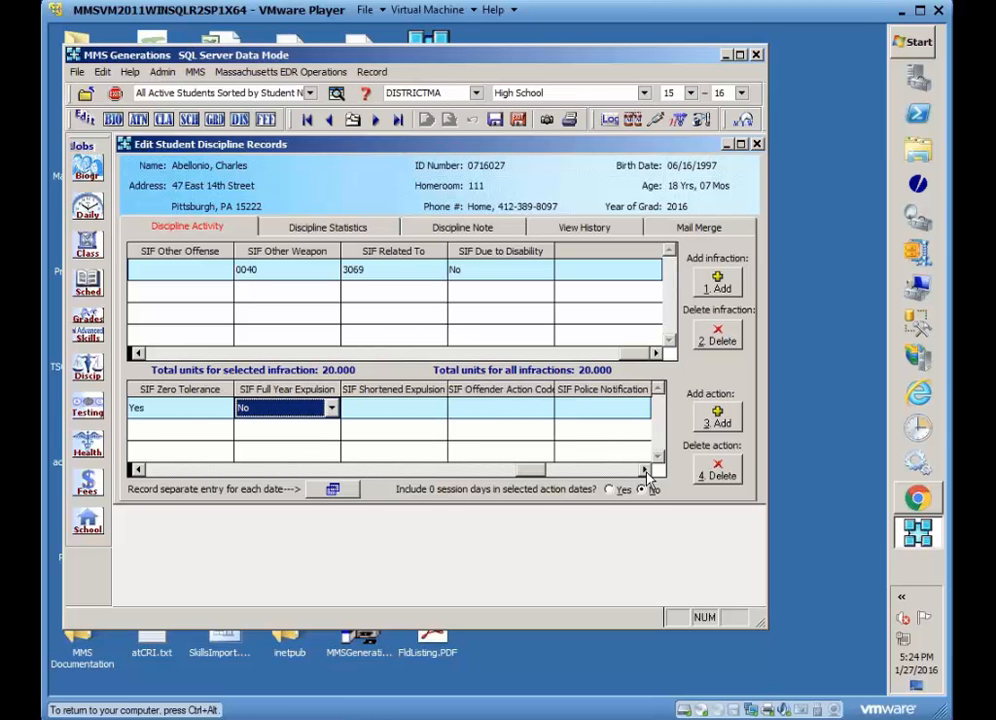
pyautogui.click(426, 409)
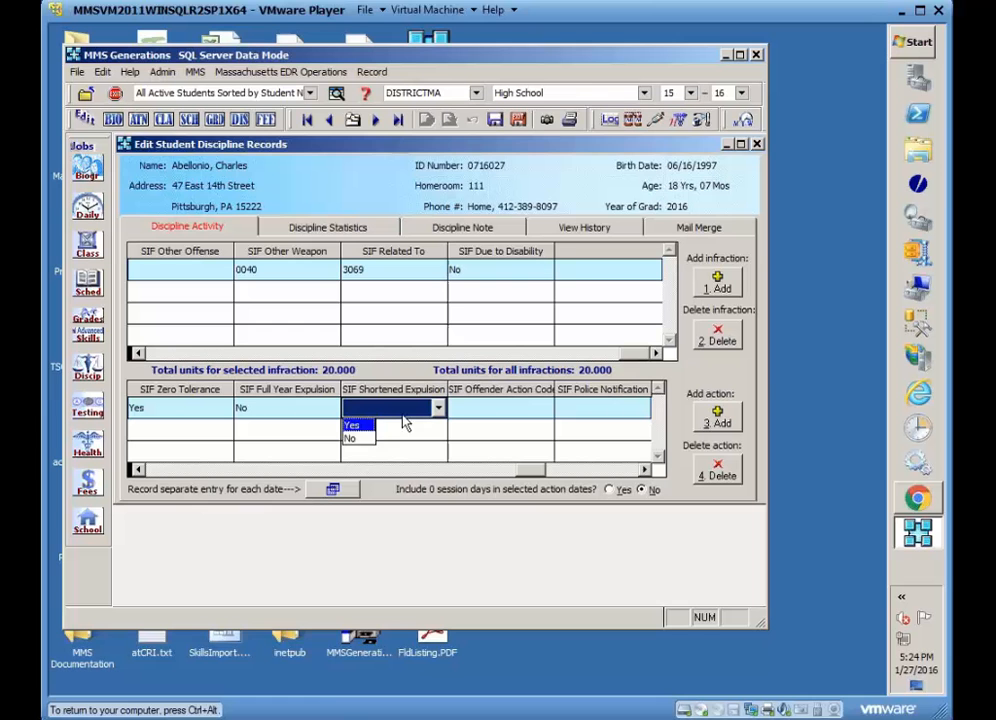
pyautogui.click(356, 440)
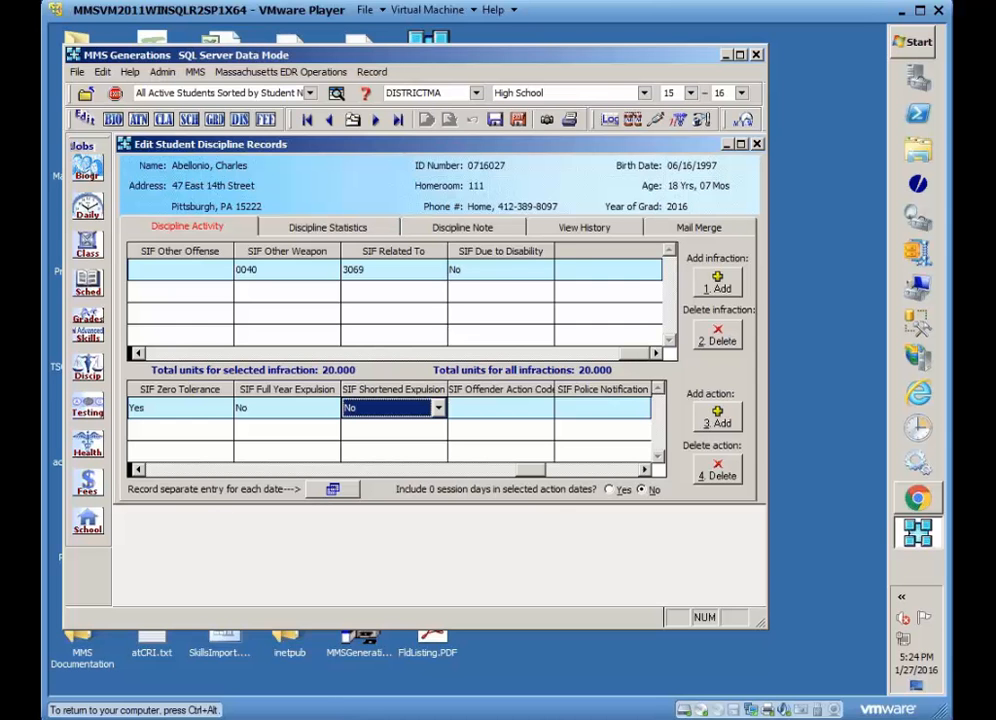
pyautogui.click(534, 410)
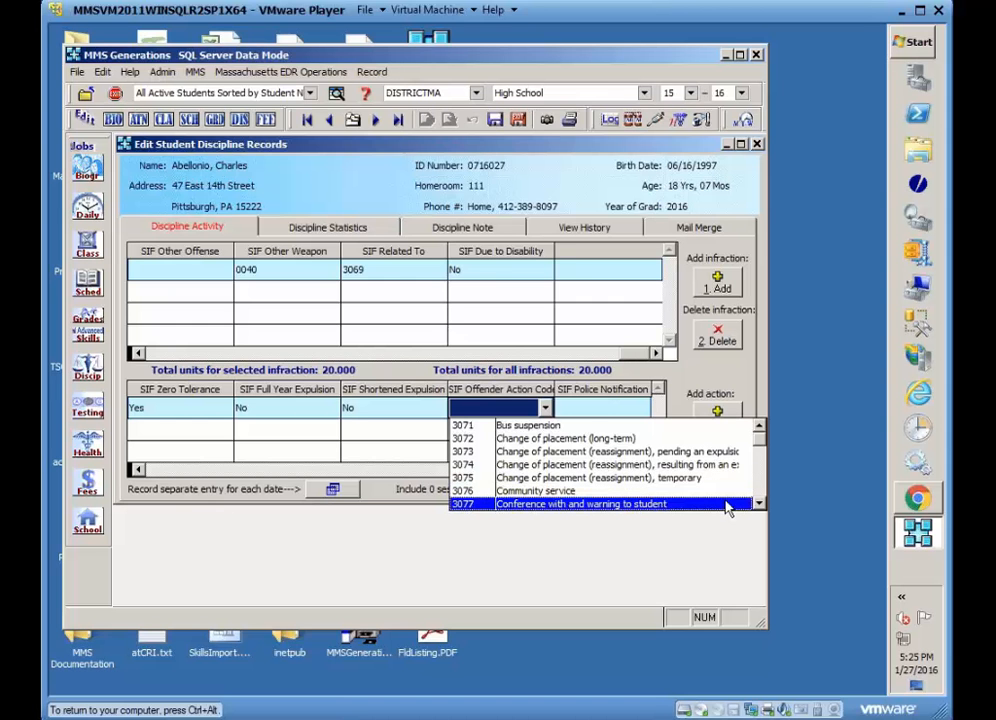
pyautogui.click(758, 505)
pyautogui.scroll(-2, 758, 505)
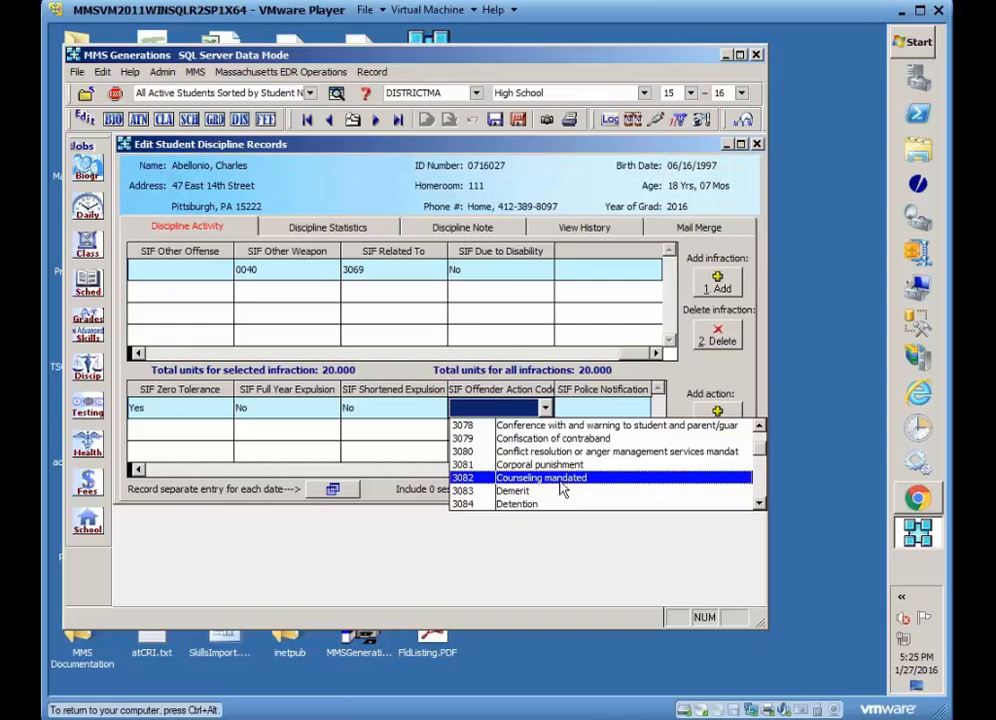
pyautogui.click(562, 481)
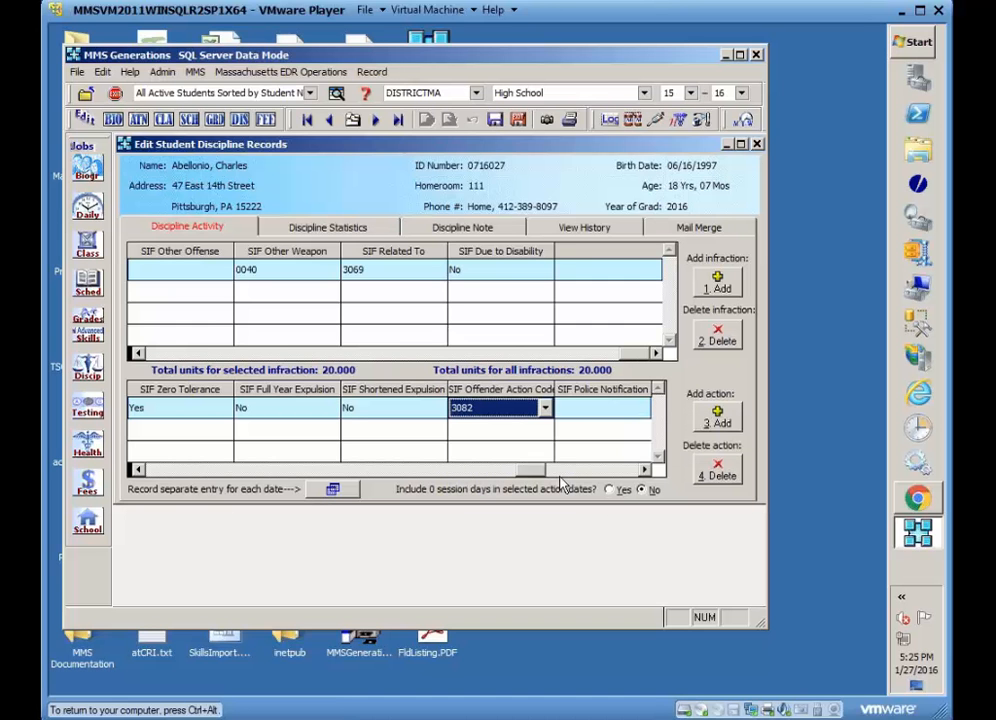
# Set the action's SIF police notification to No.
pyautogui.click(645, 470)
pyautogui.click(645, 470)
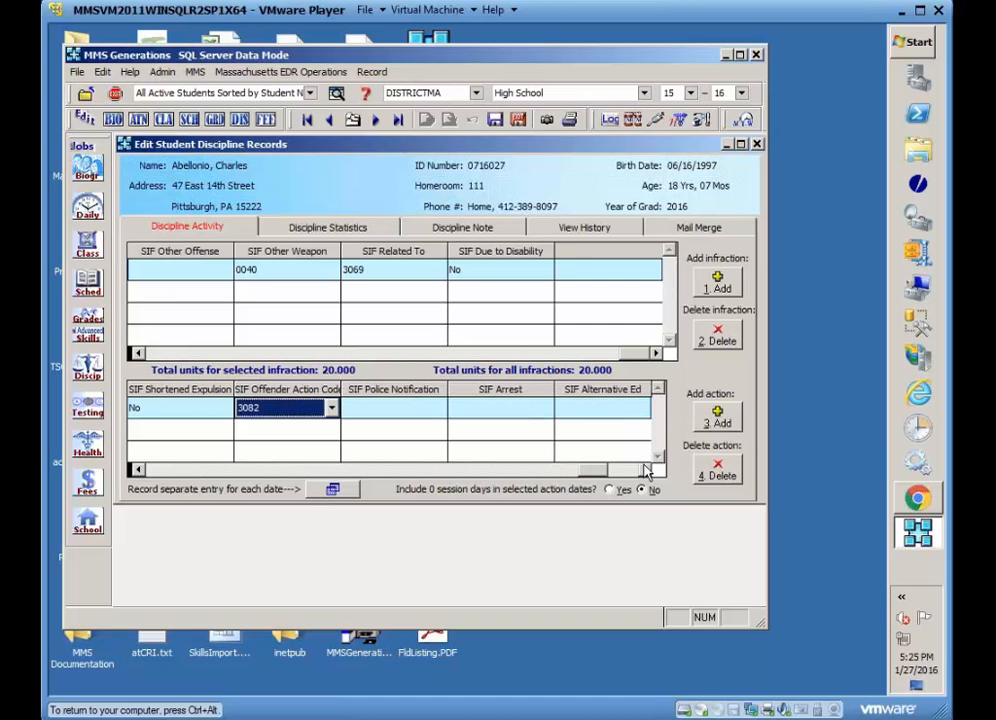
pyautogui.click(645, 470)
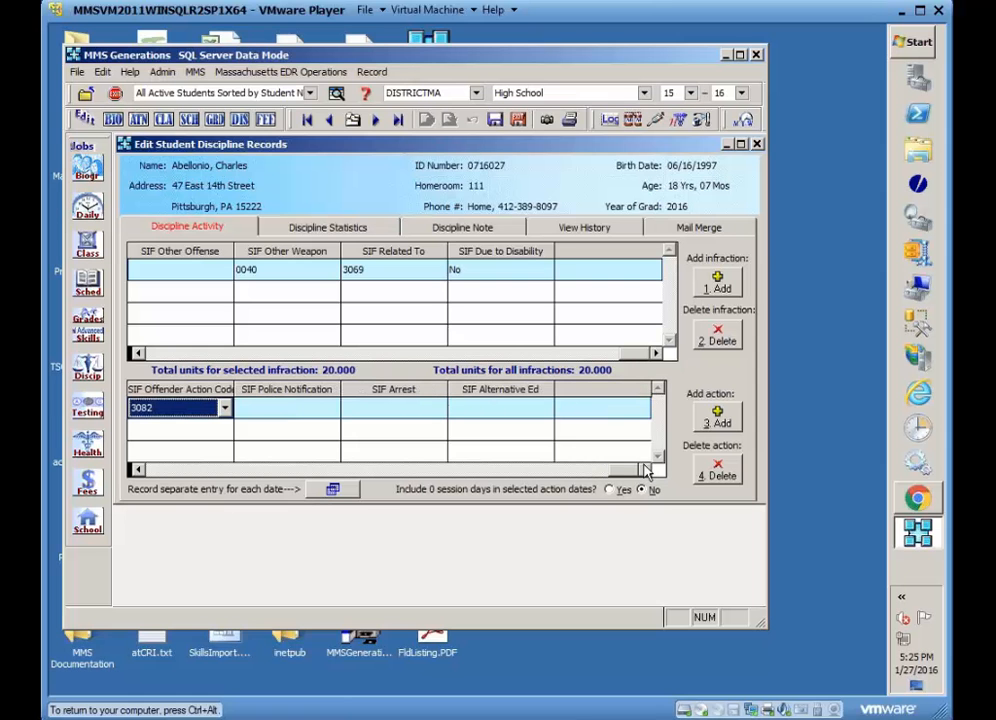
pyautogui.click(309, 405)
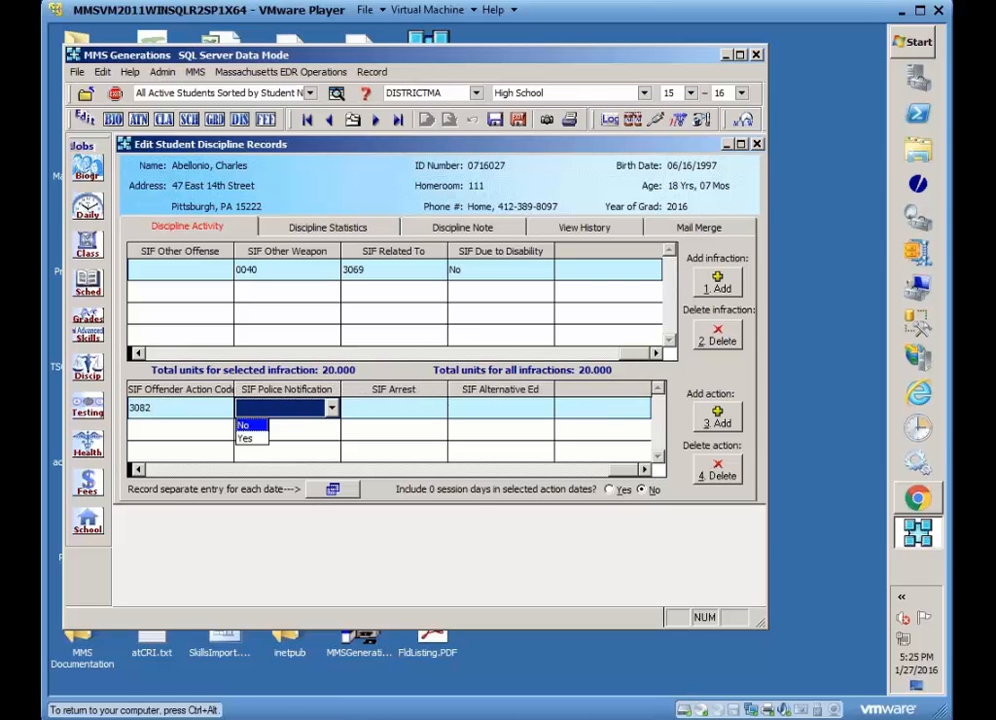
pyautogui.click(252, 425)
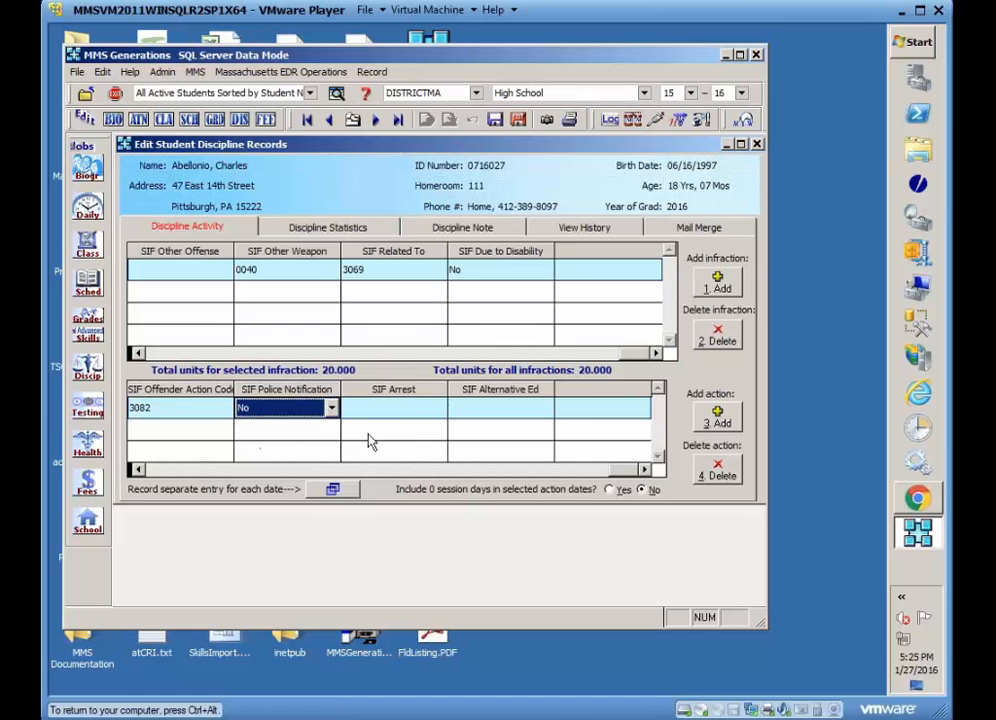
# Set the action's SIF arrest to No and SIF alternative ed to Yes.
pyautogui.click(413, 410)
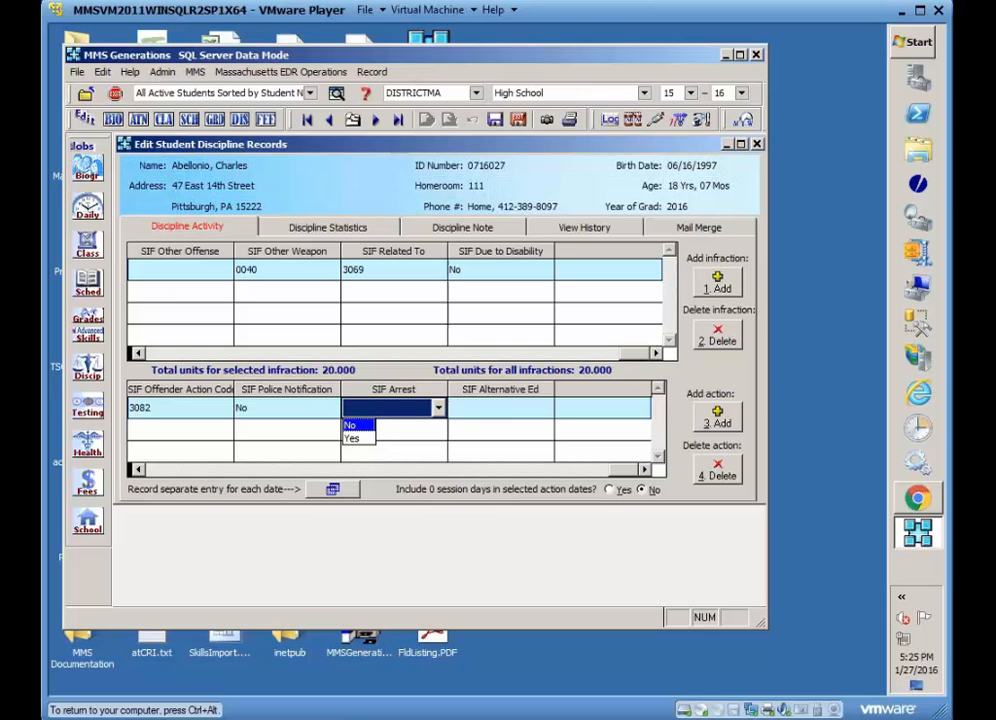
pyautogui.click(351, 428)
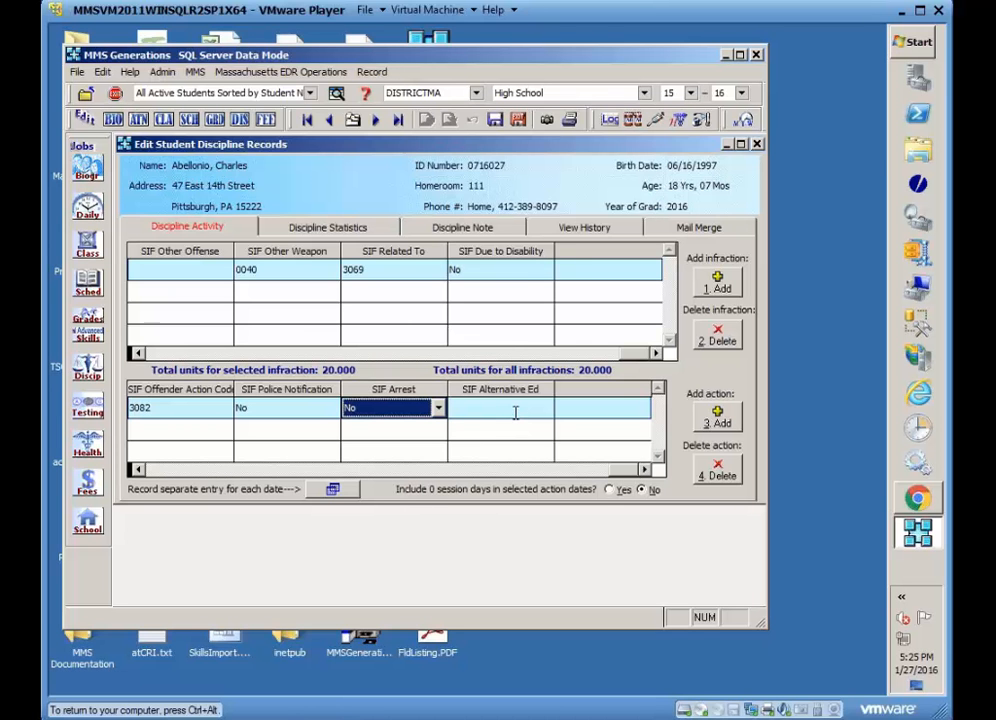
pyautogui.click(468, 409)
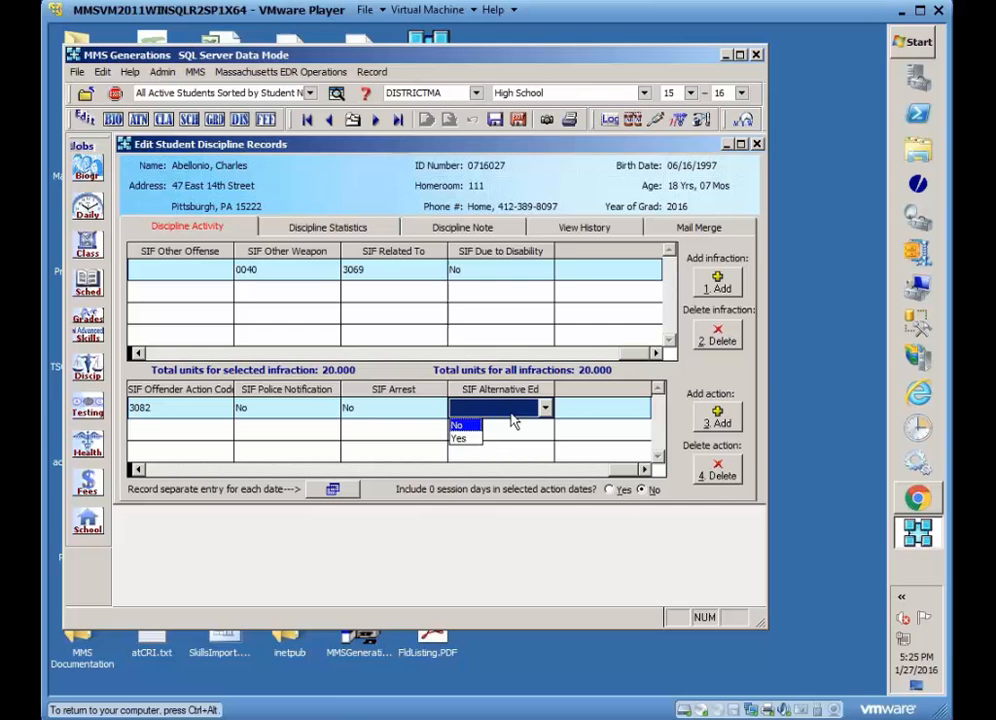
pyautogui.click(464, 440)
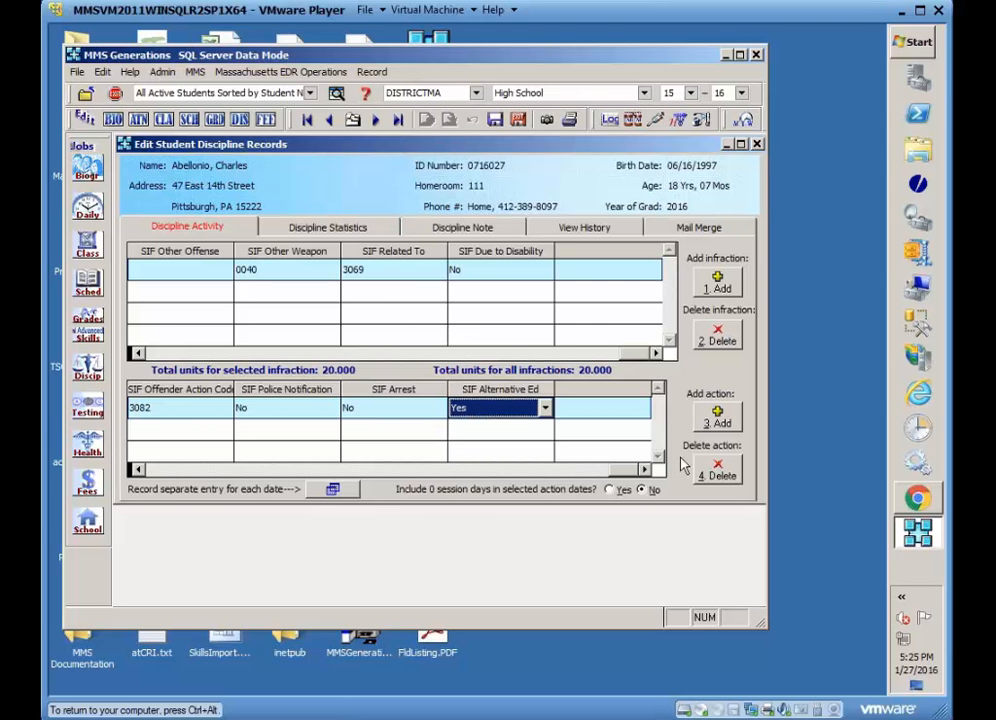